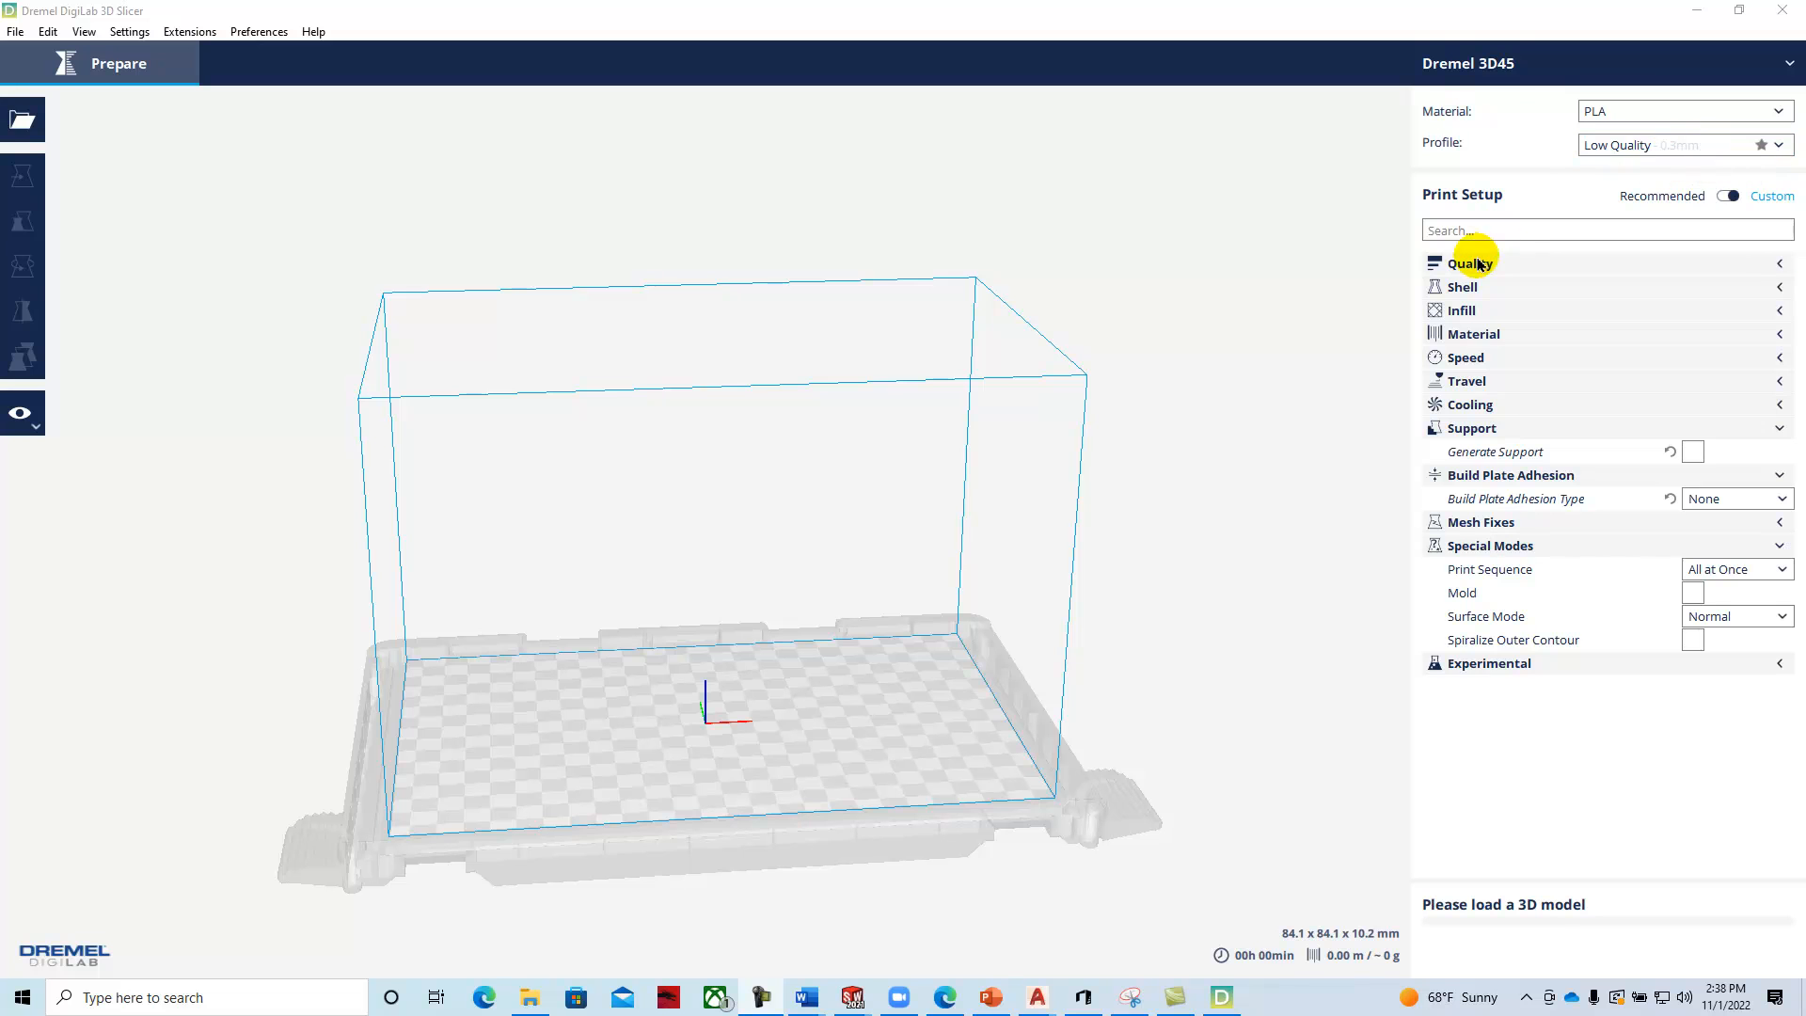
Review the Quality, Shell, Support and Build Plate Adhesion settings in the custom print setup.
click(1516, 268)
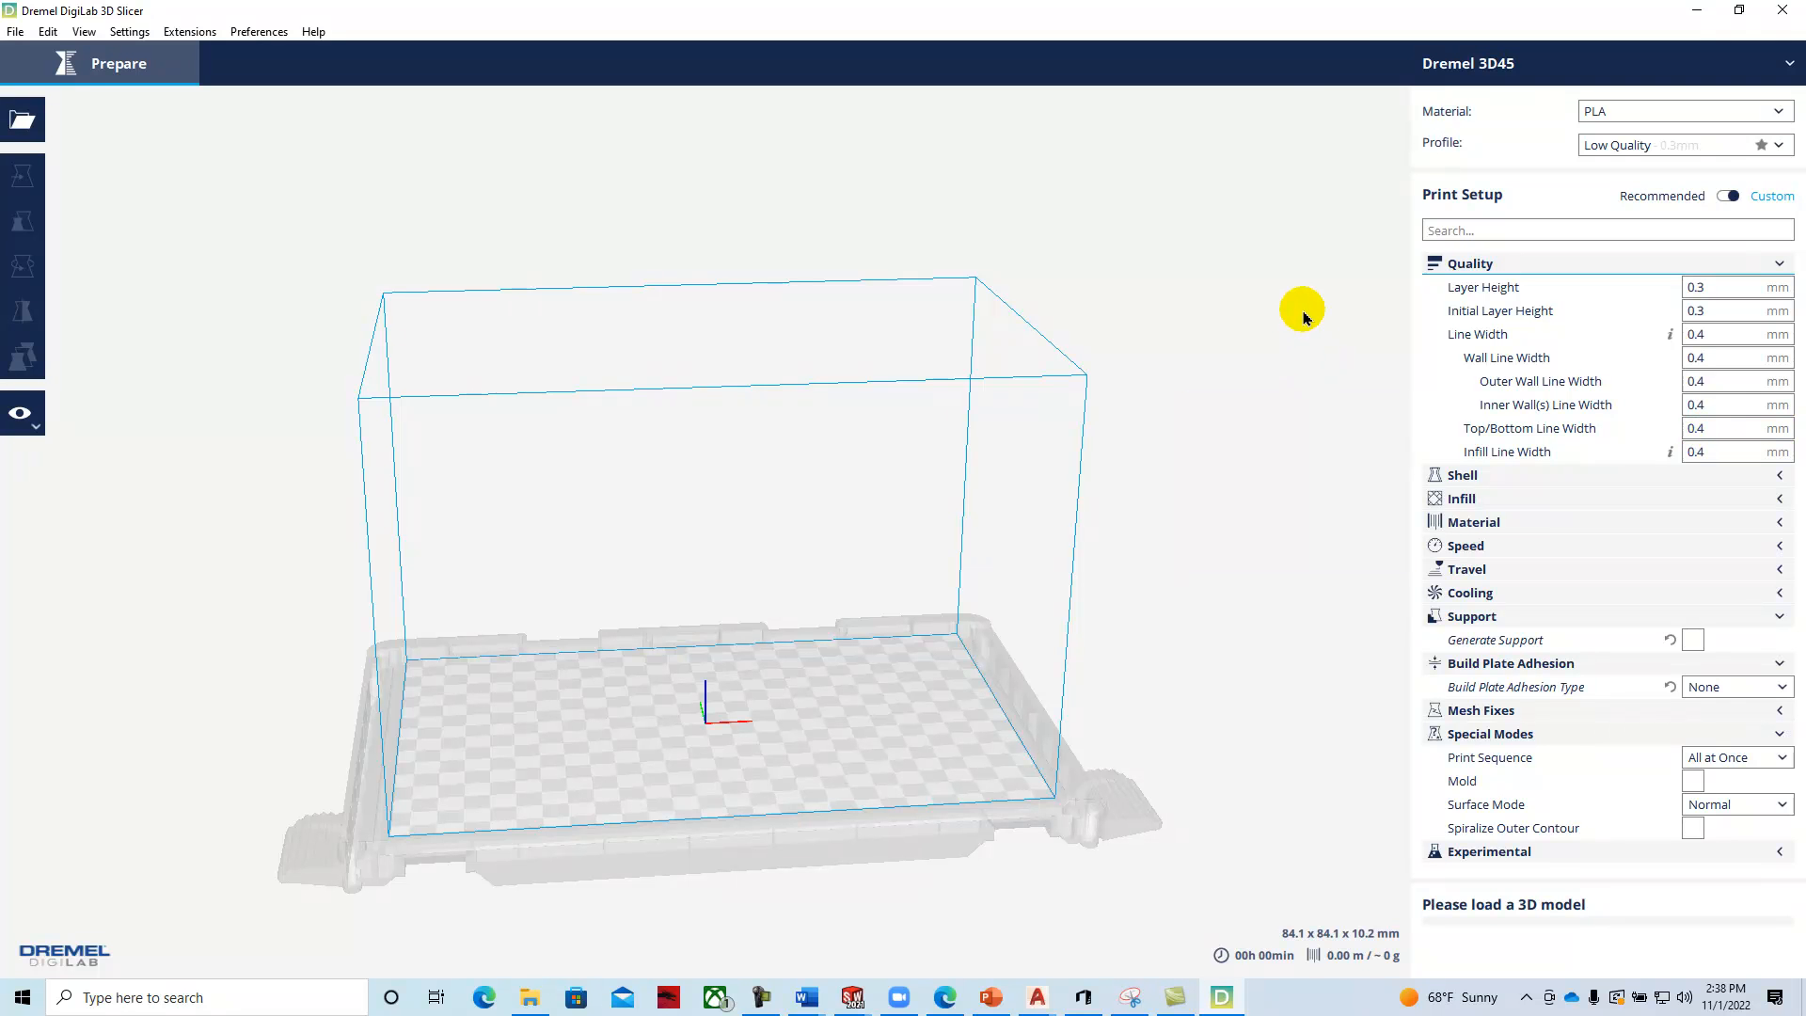
click(1781, 266)
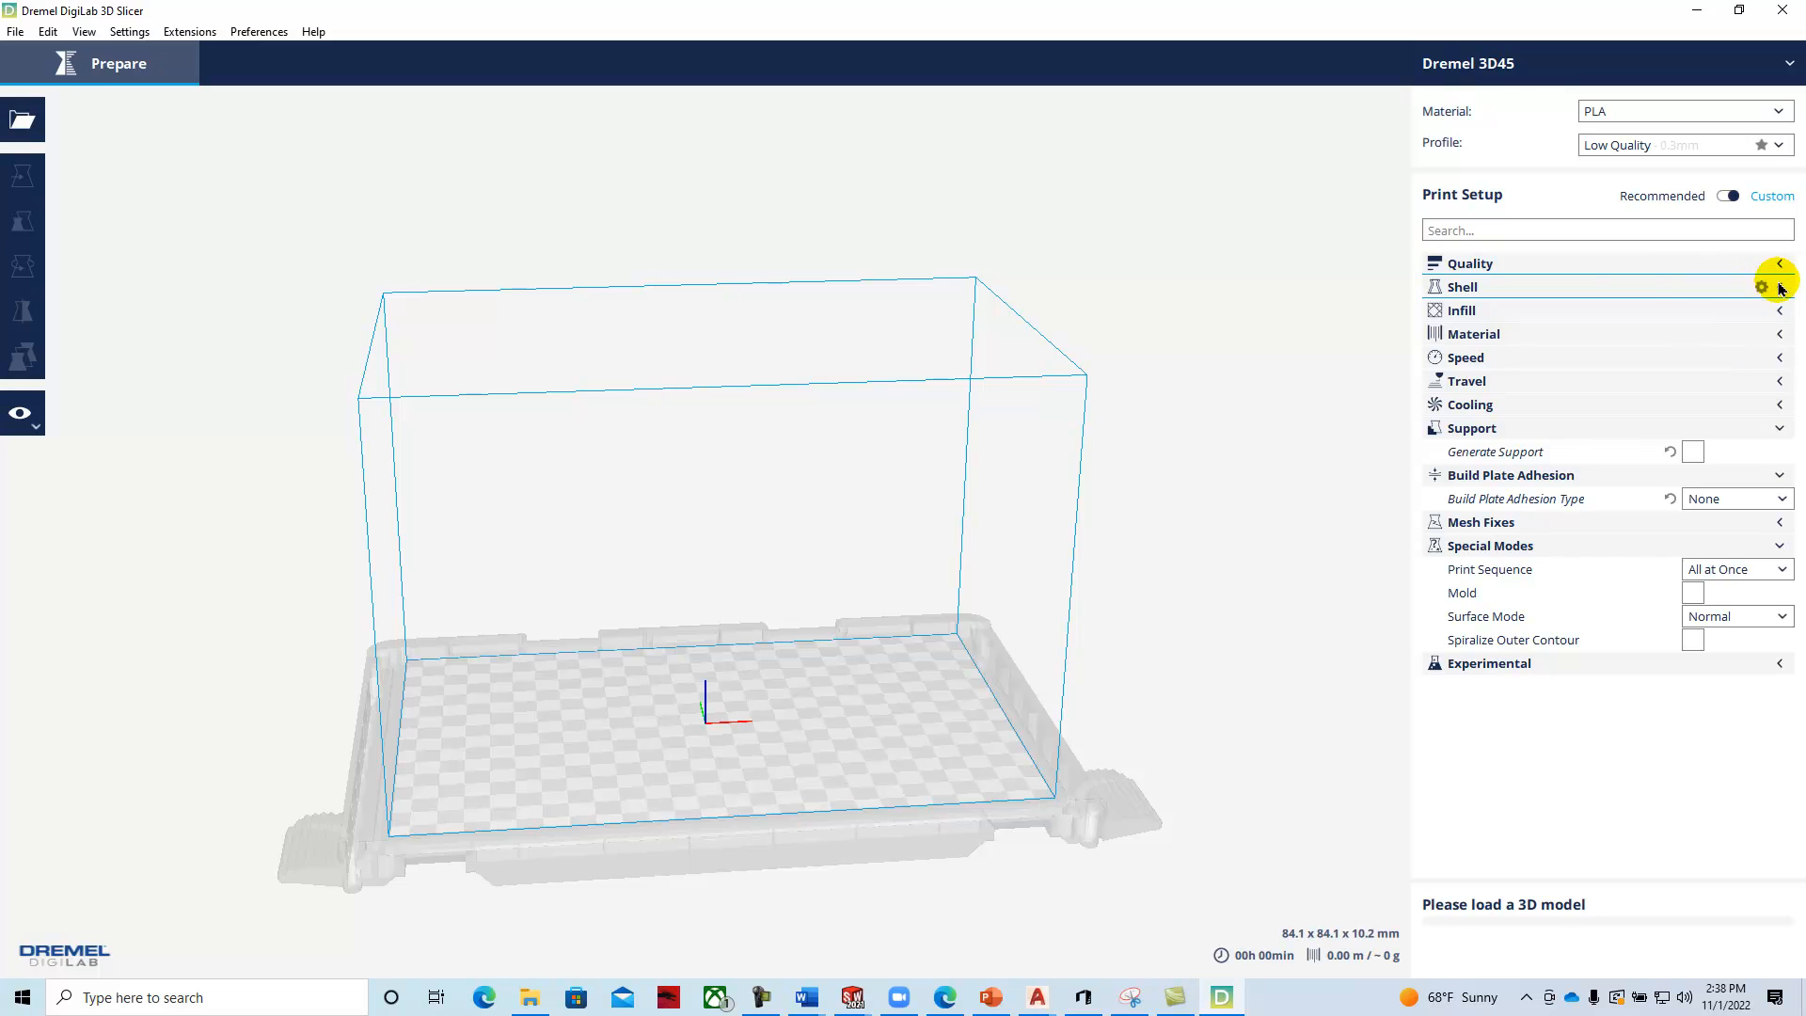
click(1620, 289)
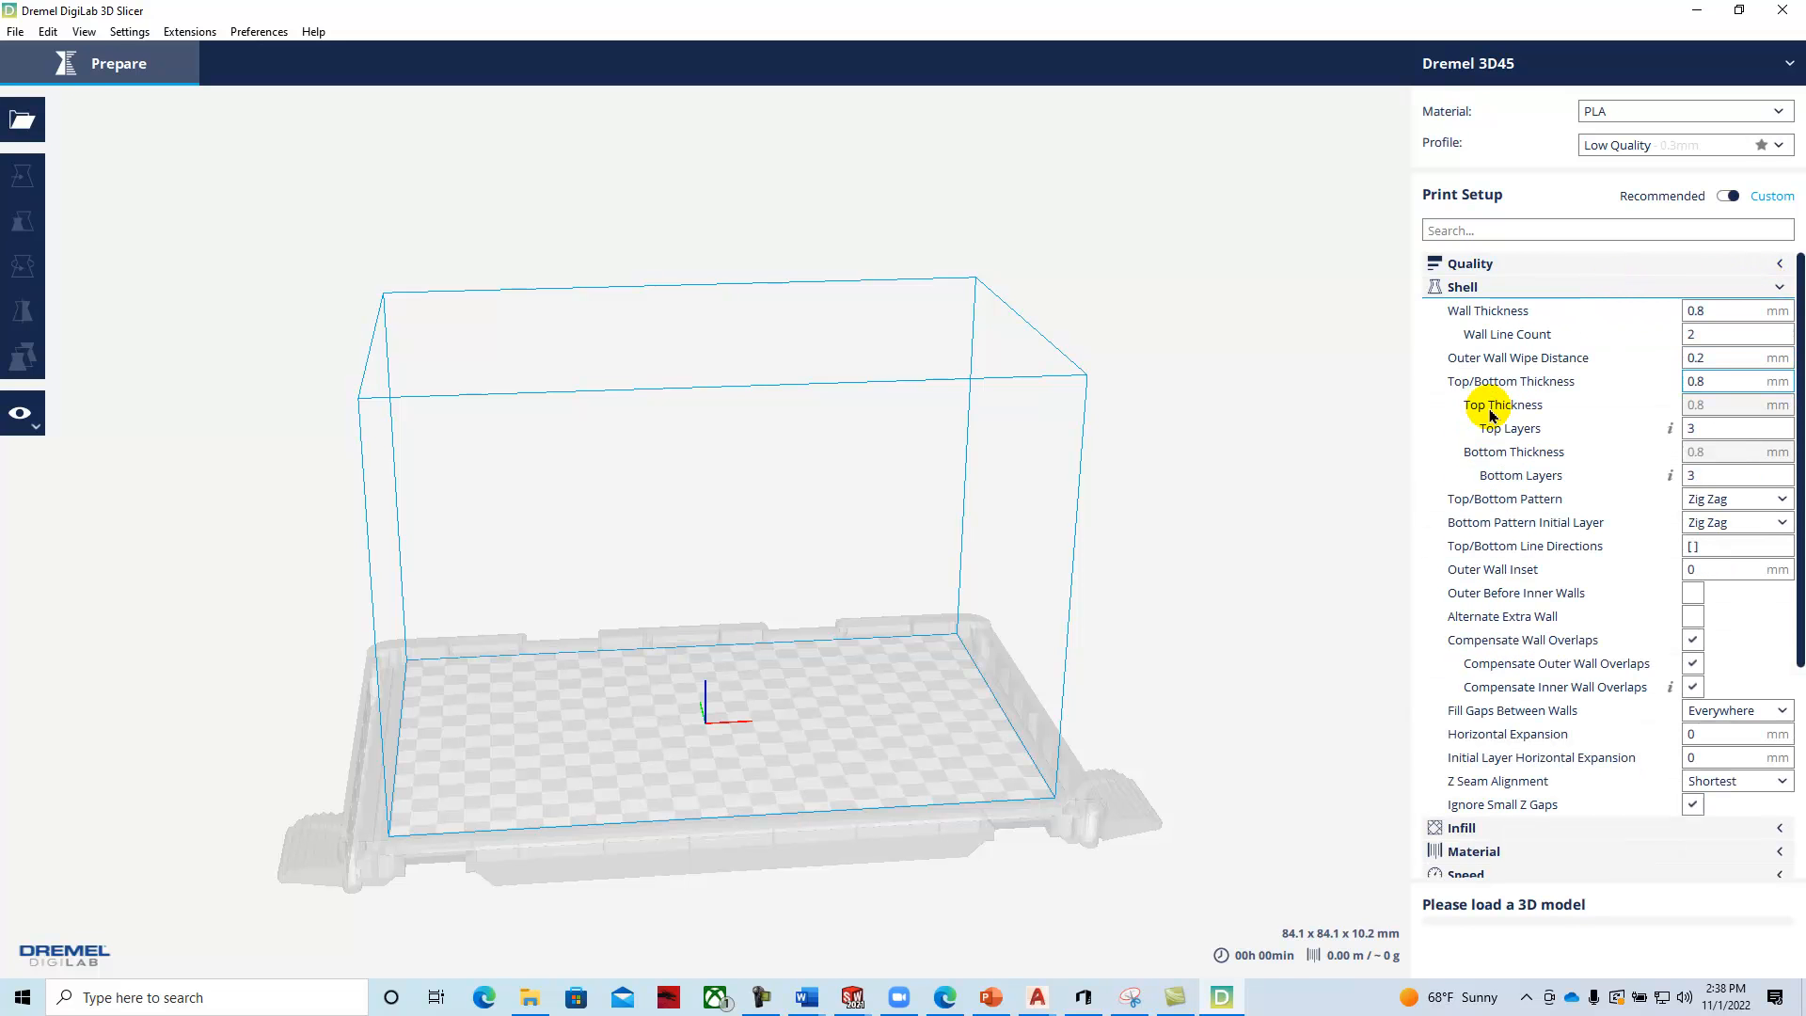
mouse_move(1704, 735)
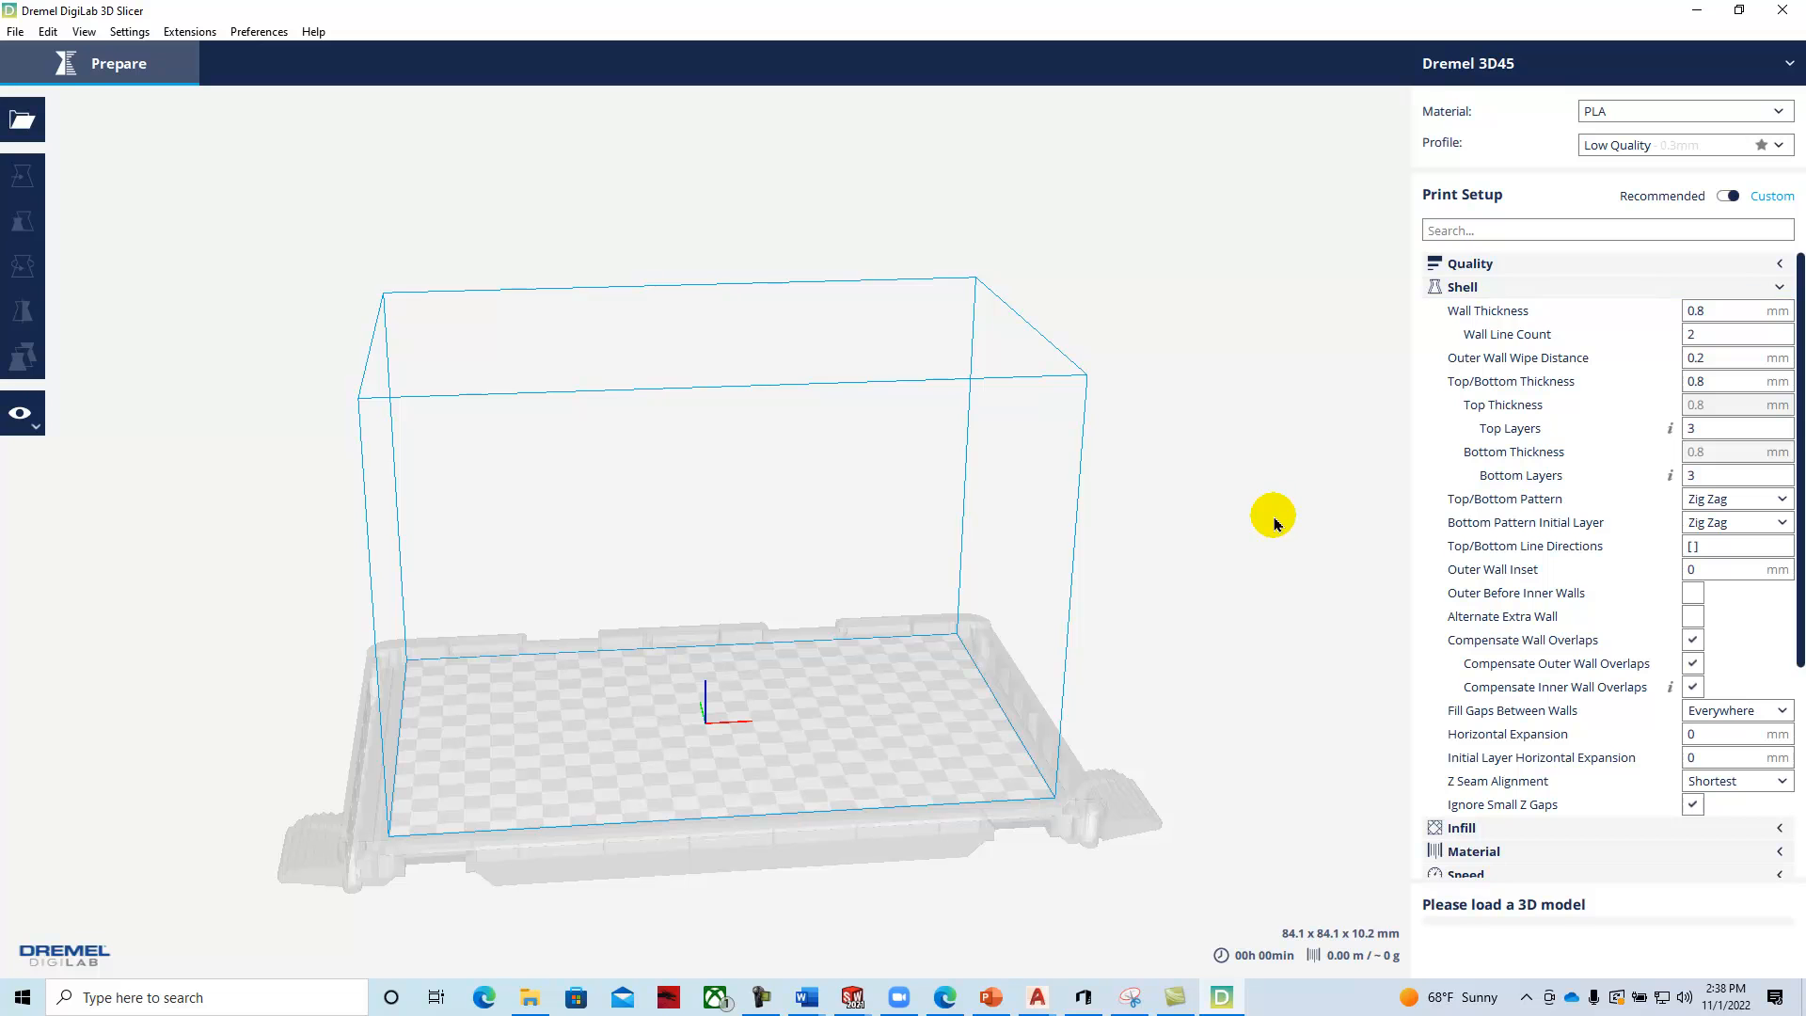
click(1781, 292)
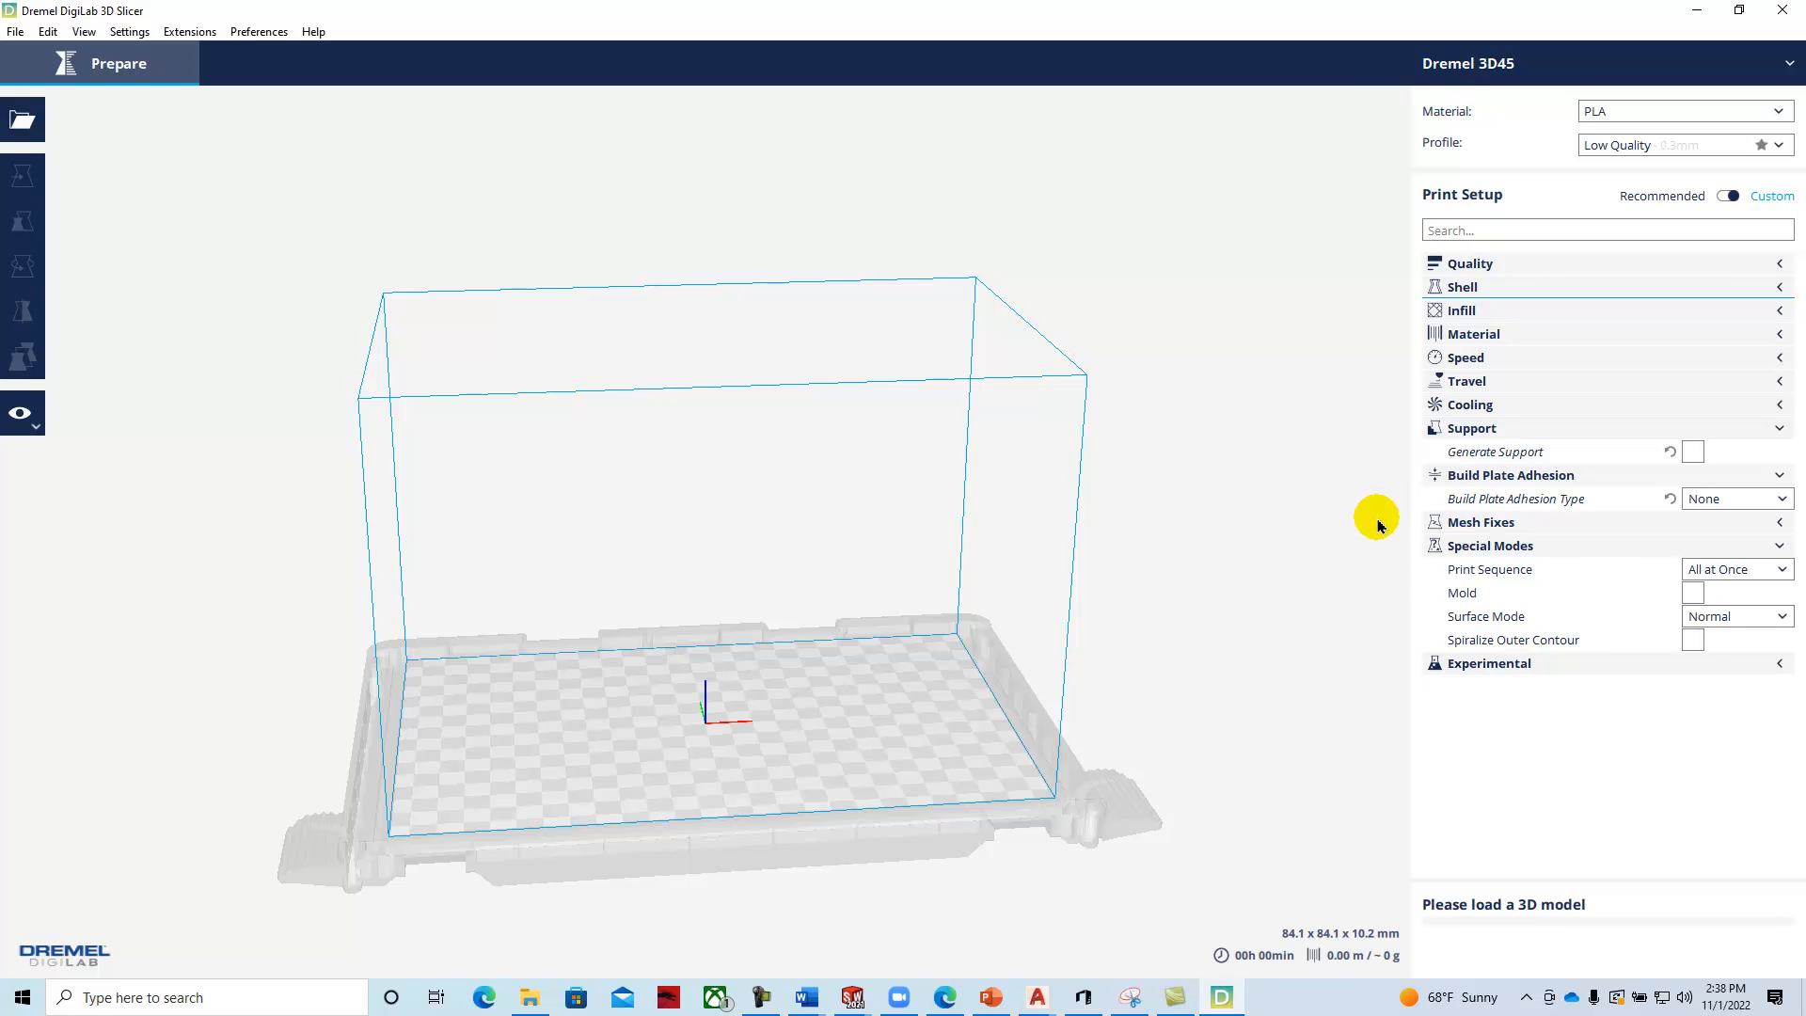
click(1539, 431)
click(1525, 430)
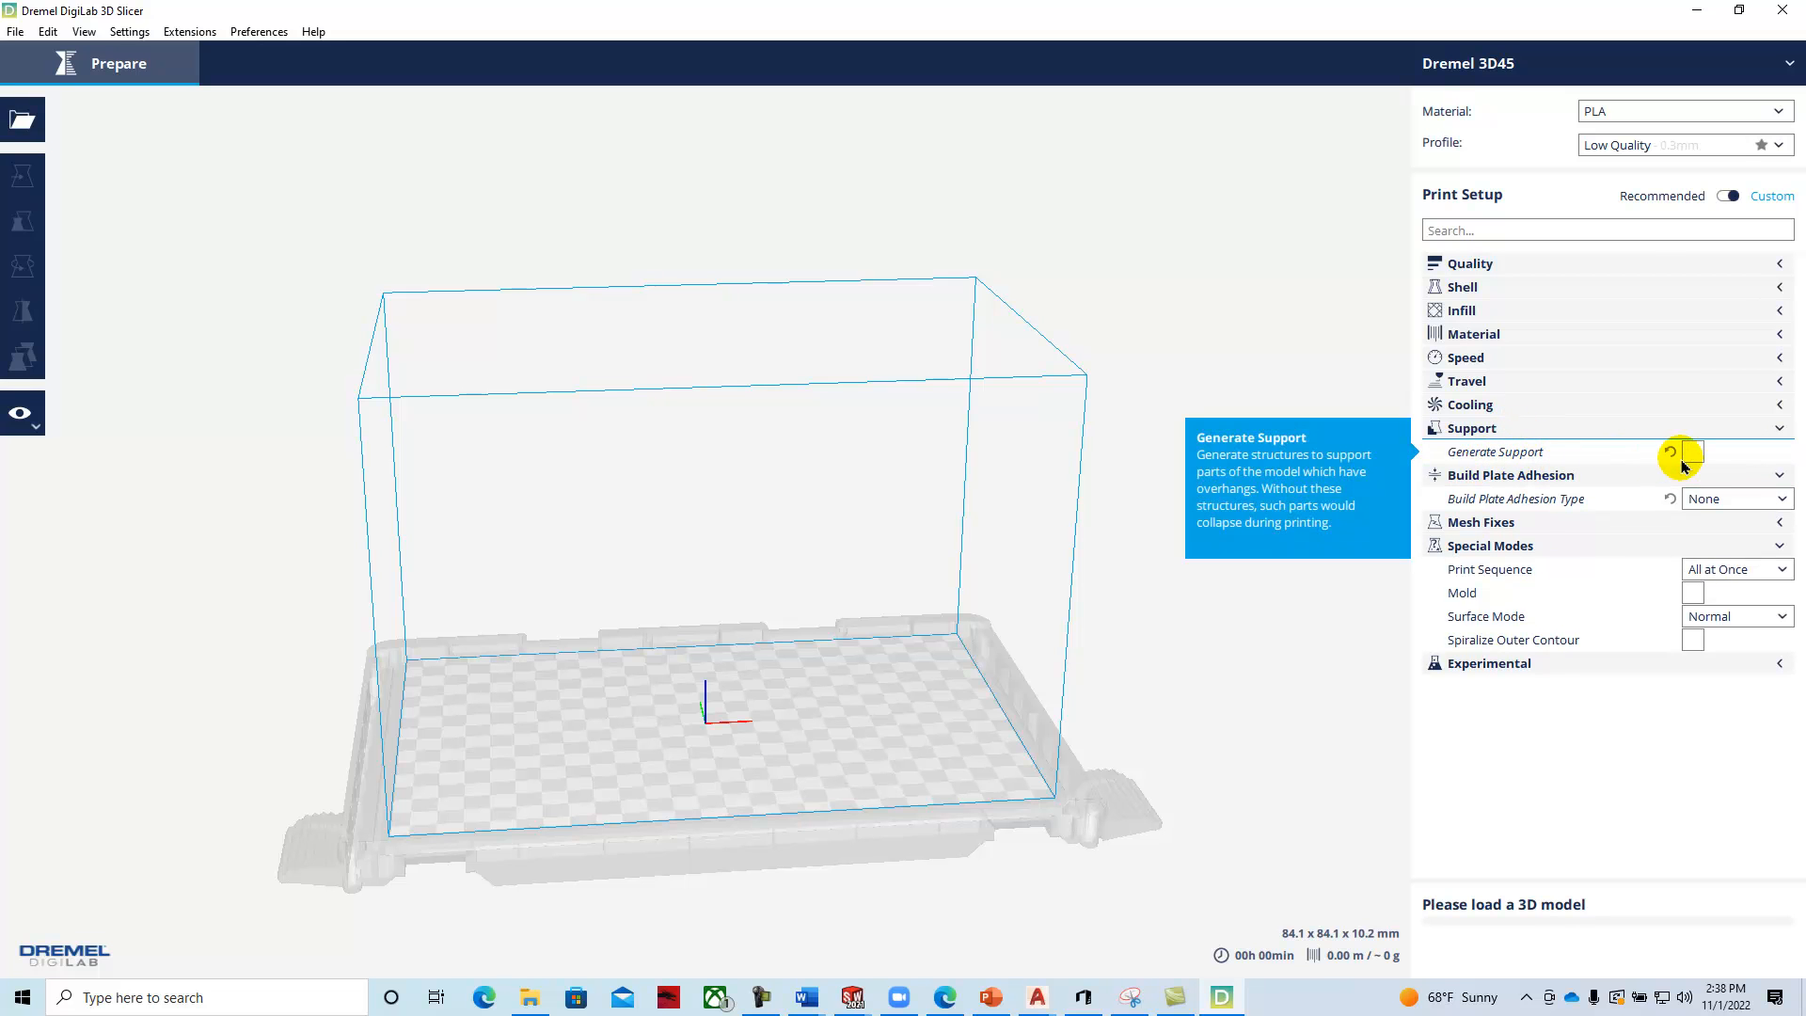
click(1767, 498)
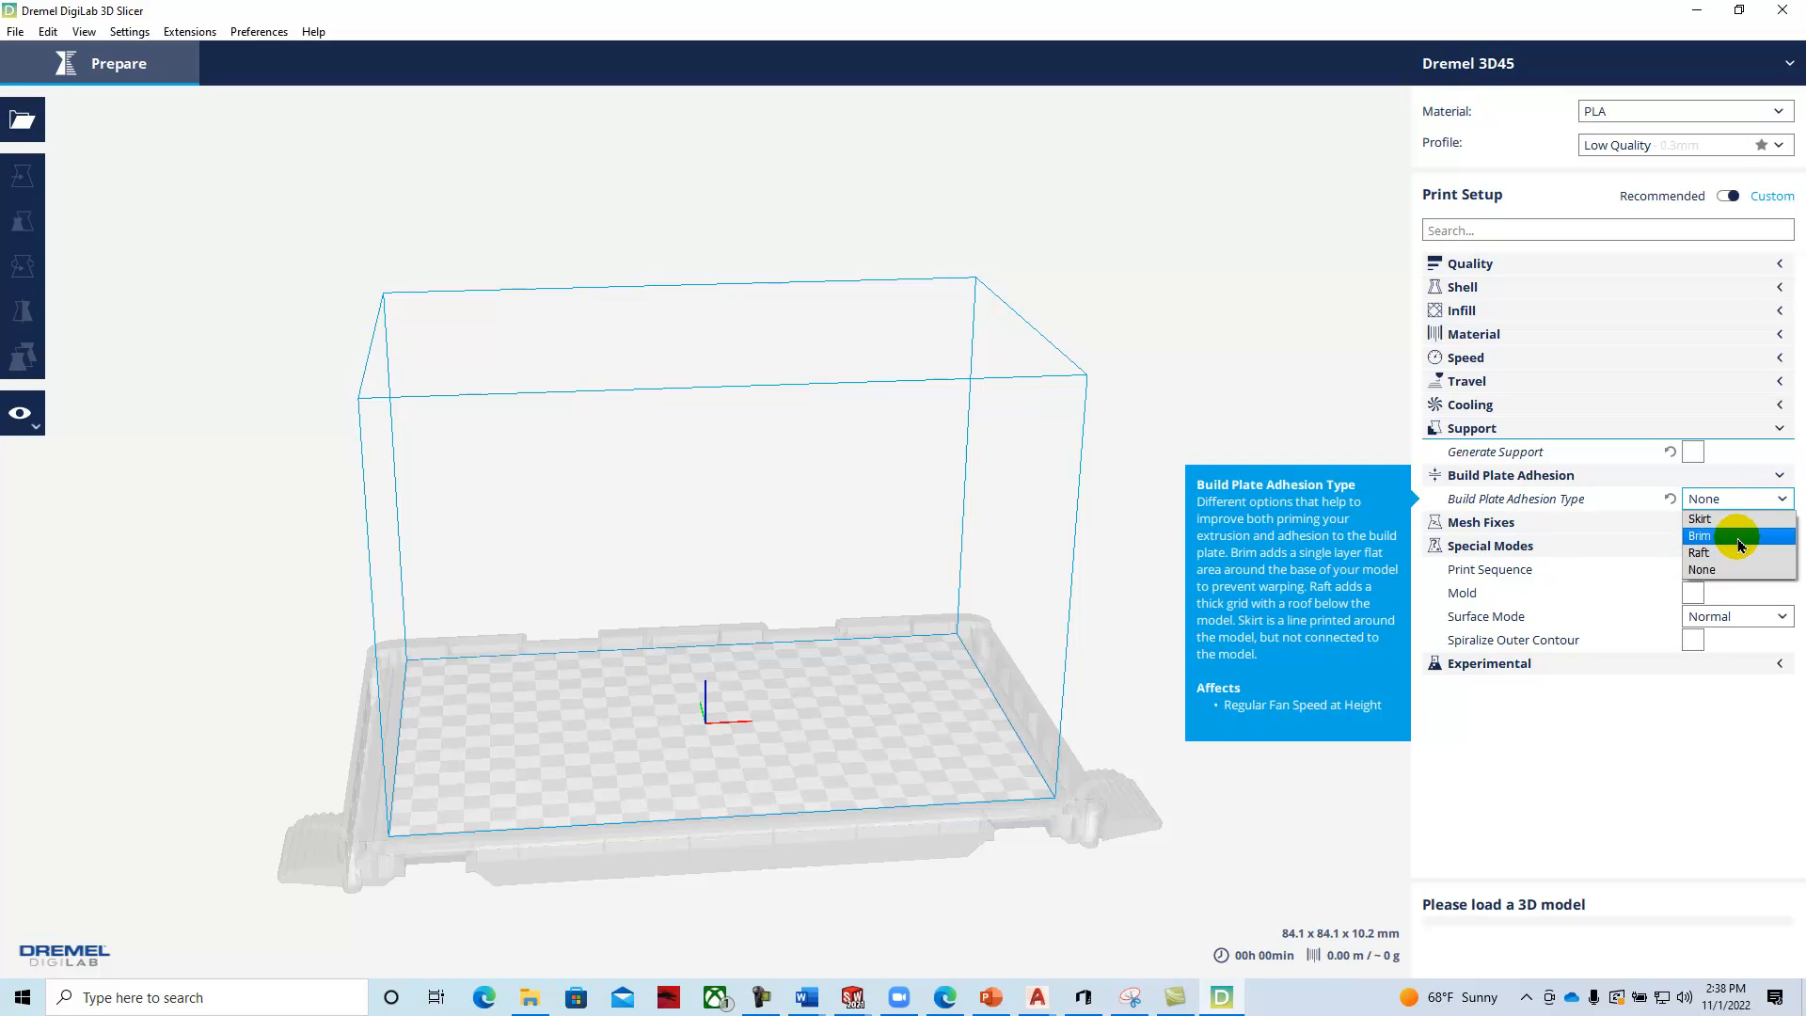
click(1786, 501)
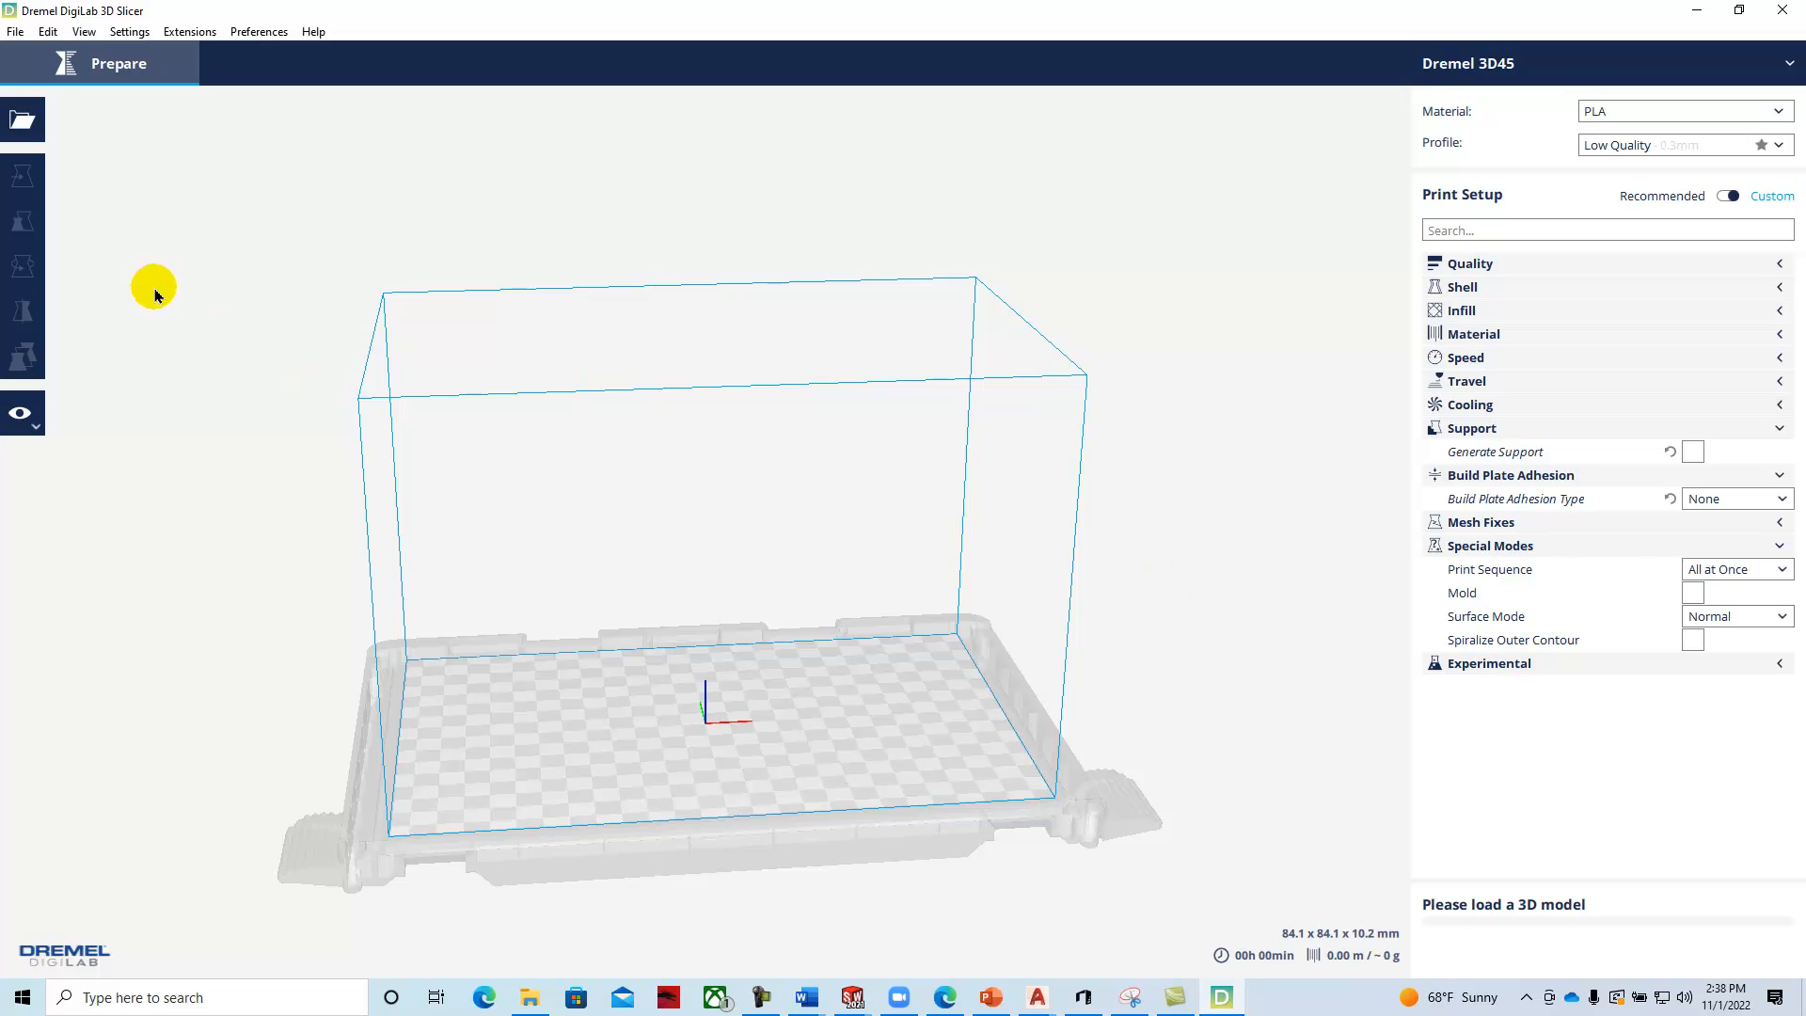
Load the model Small Box 3 x 3 v3 base from the CAD-107 folder onto the build plate.
click(24, 125)
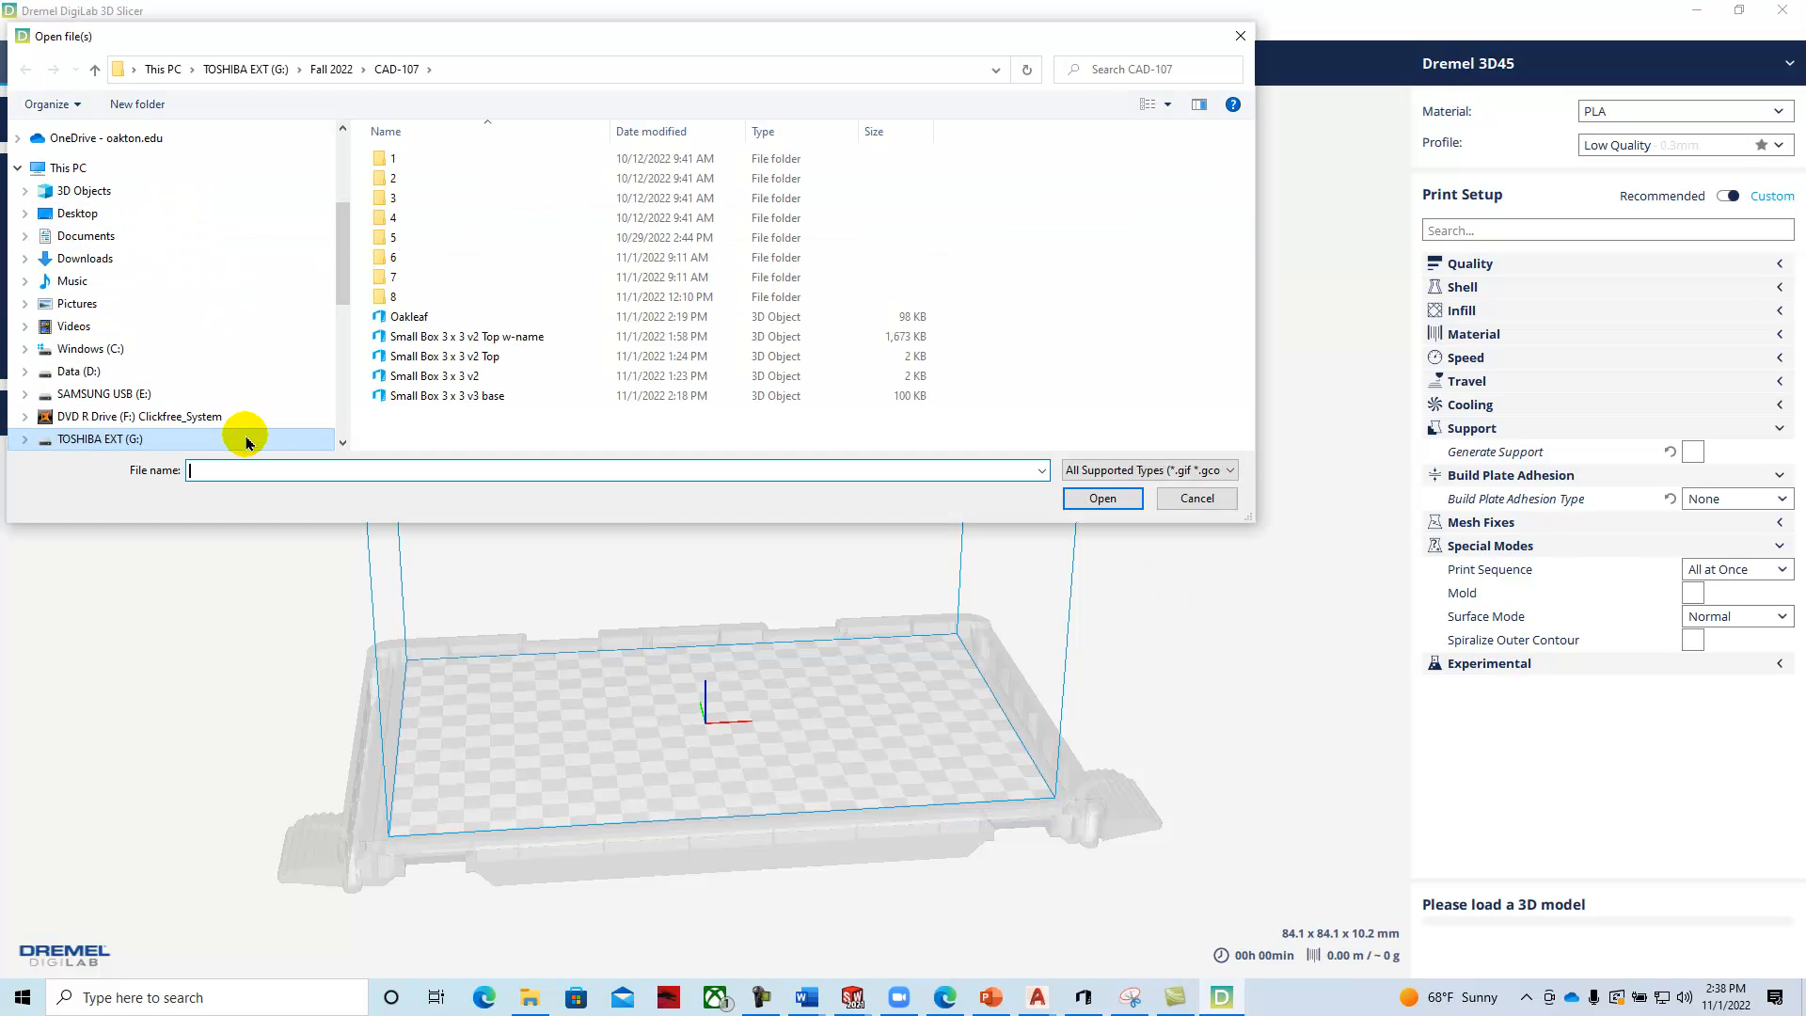
click(428, 395)
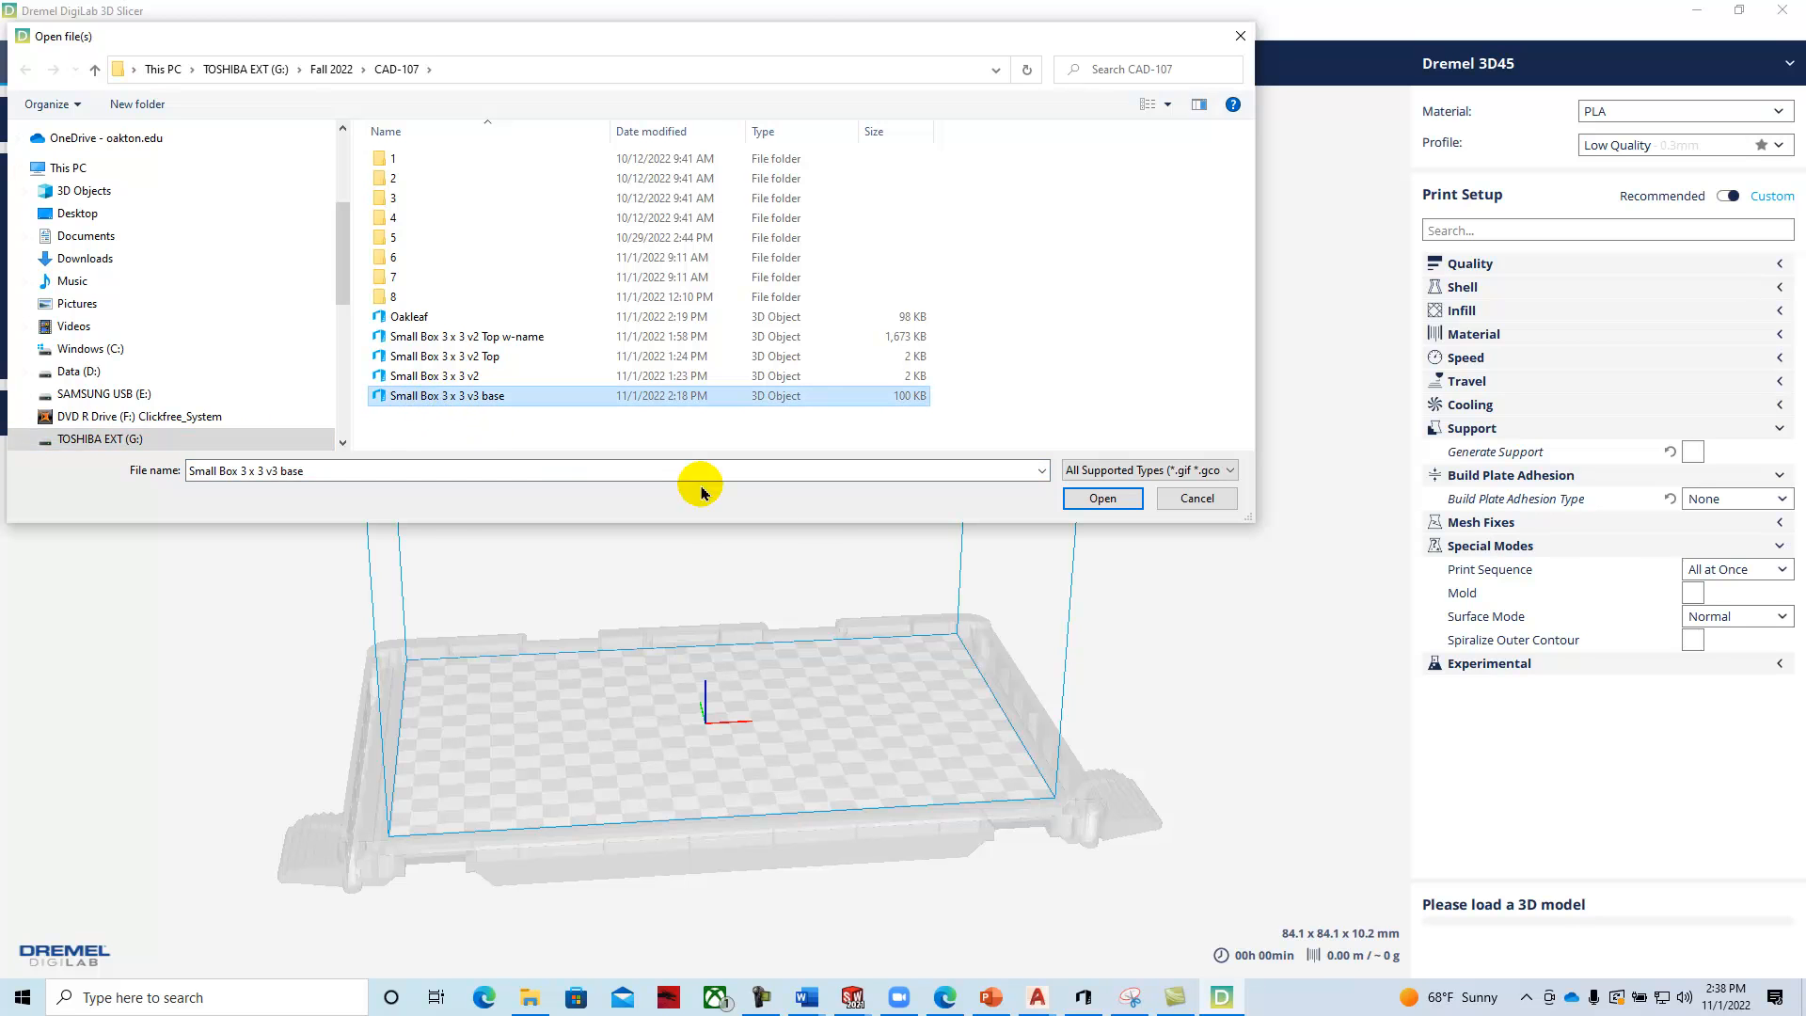
click(1101, 499)
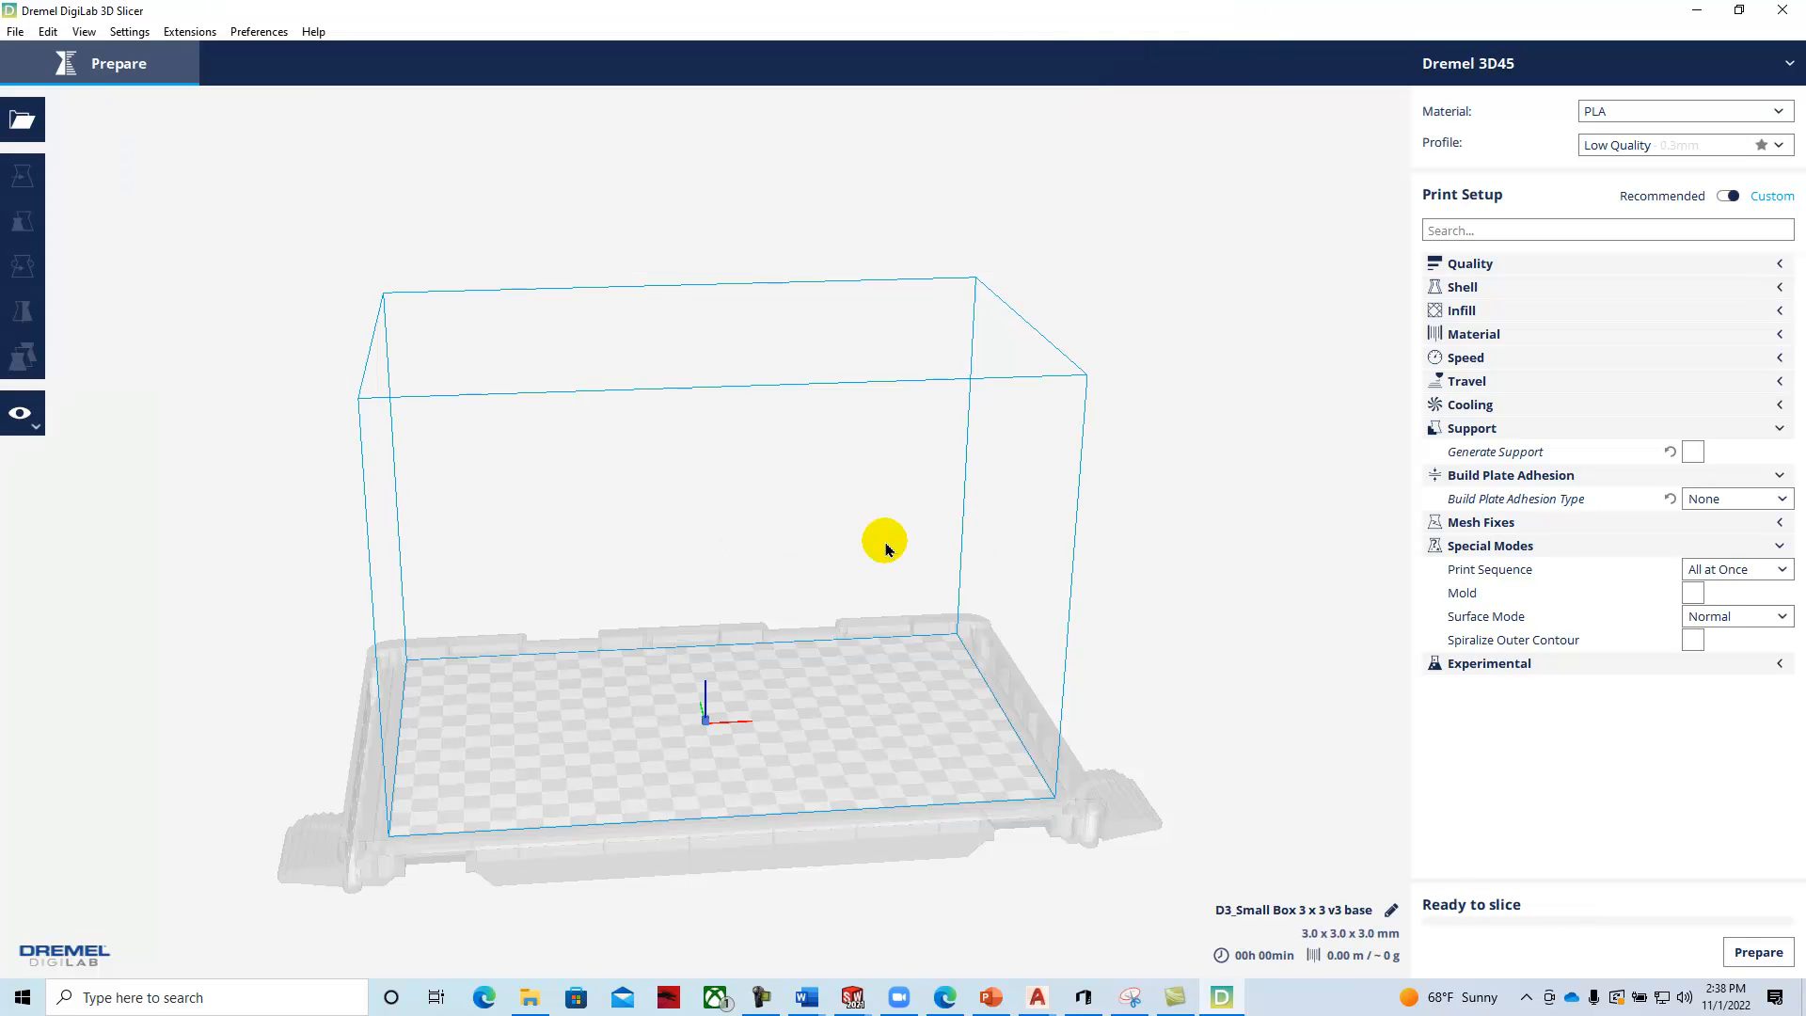
Scale the tiny box model uniformly to 2500%.
click(703, 720)
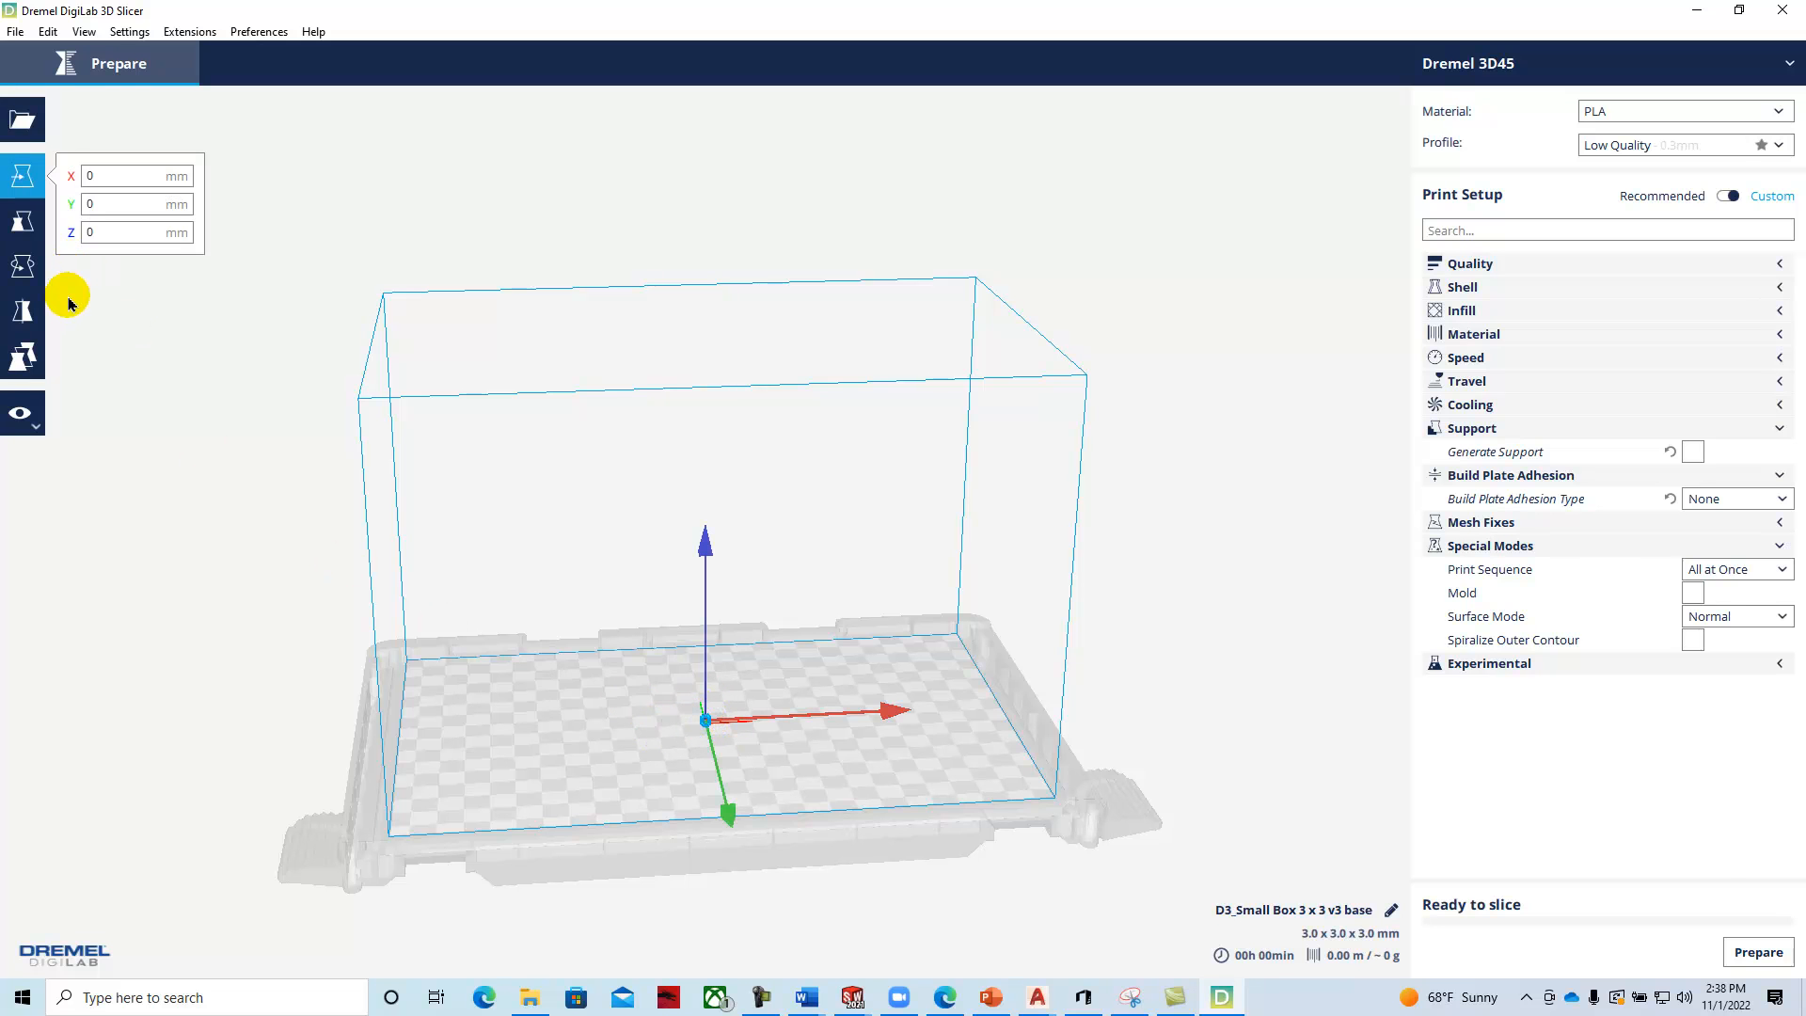
click(21, 226)
double_click(270, 222)
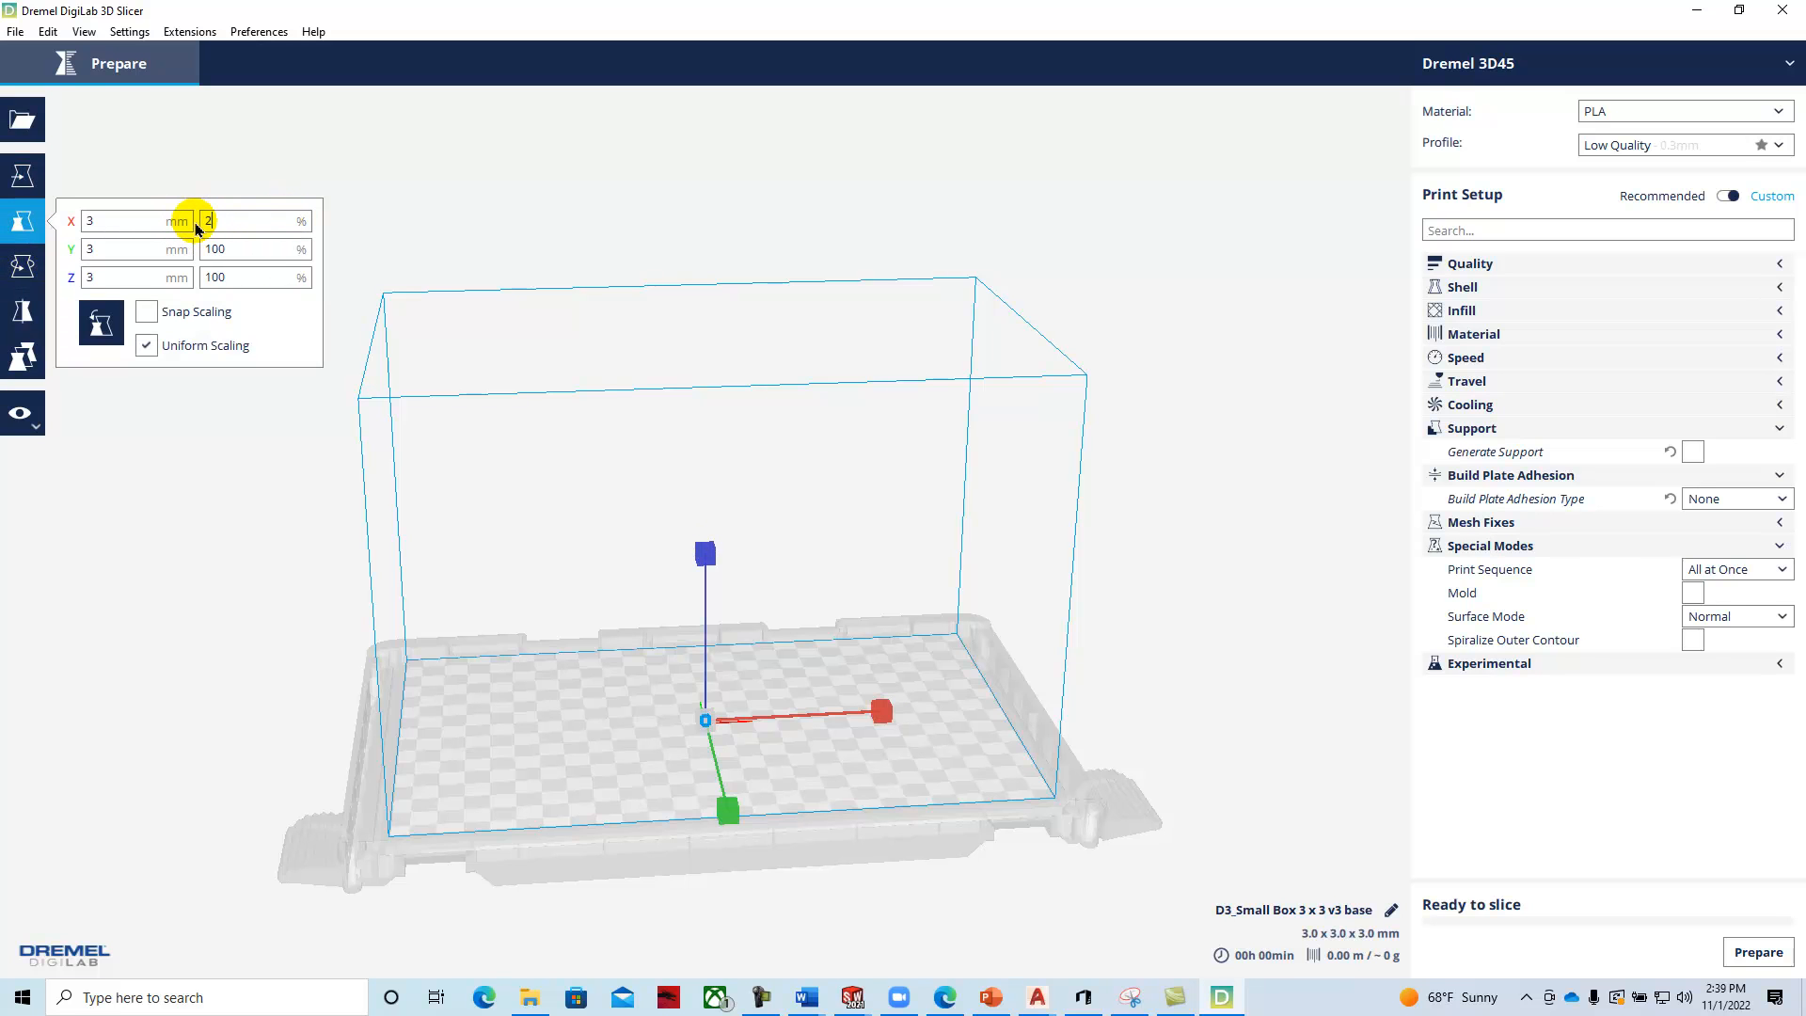
click(254, 249)
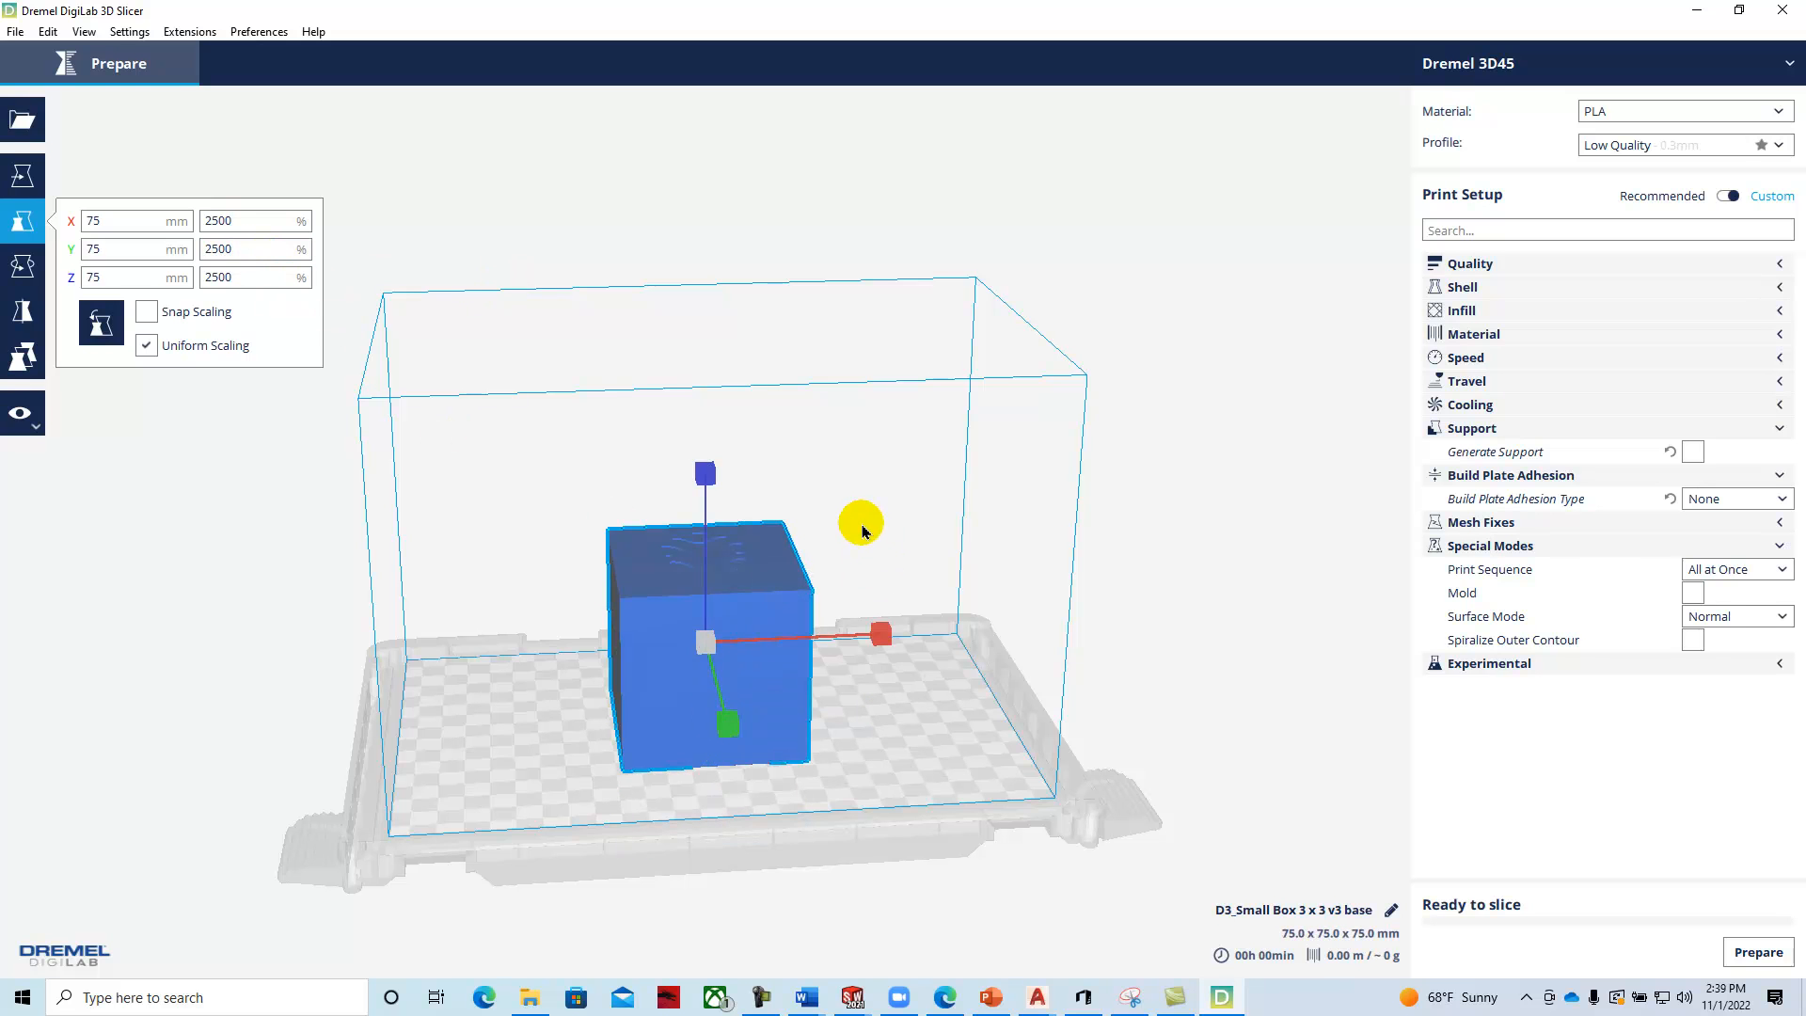
Rotate the box about its X axis so the opening faces up and the leaf design faces the front.
click(23, 266)
drag(703, 465, 739, 761)
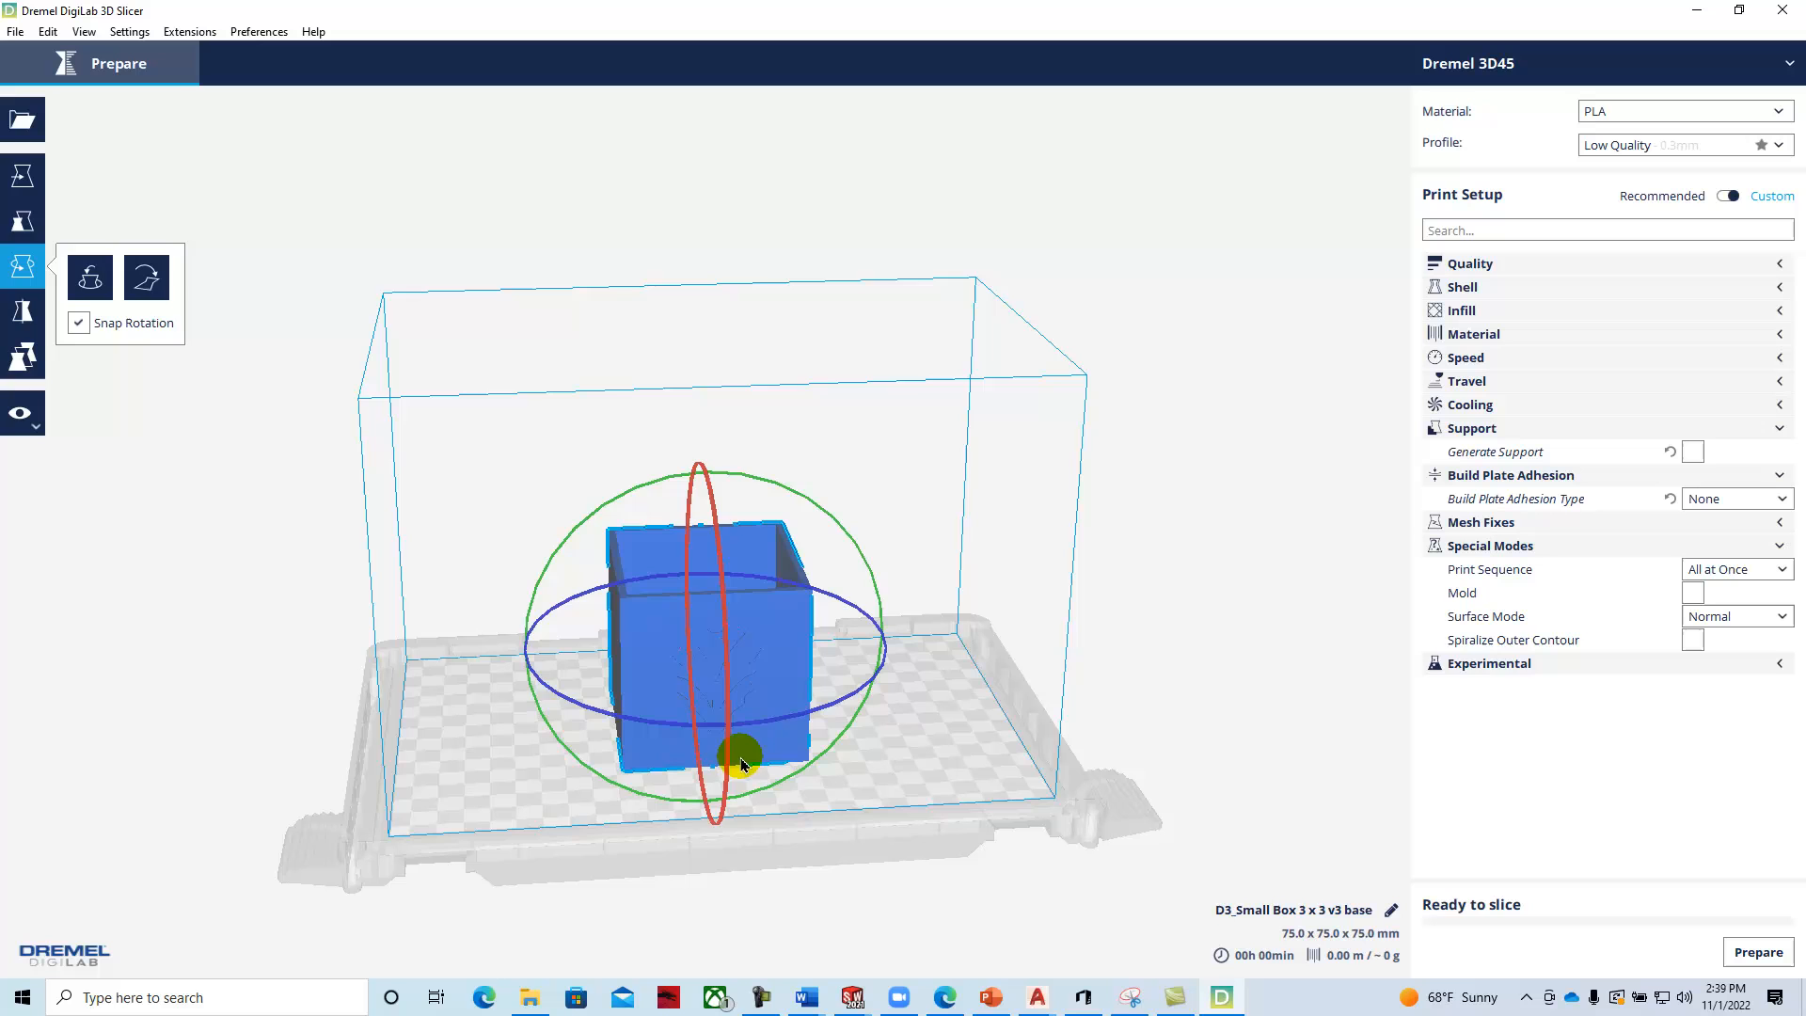
click(859, 486)
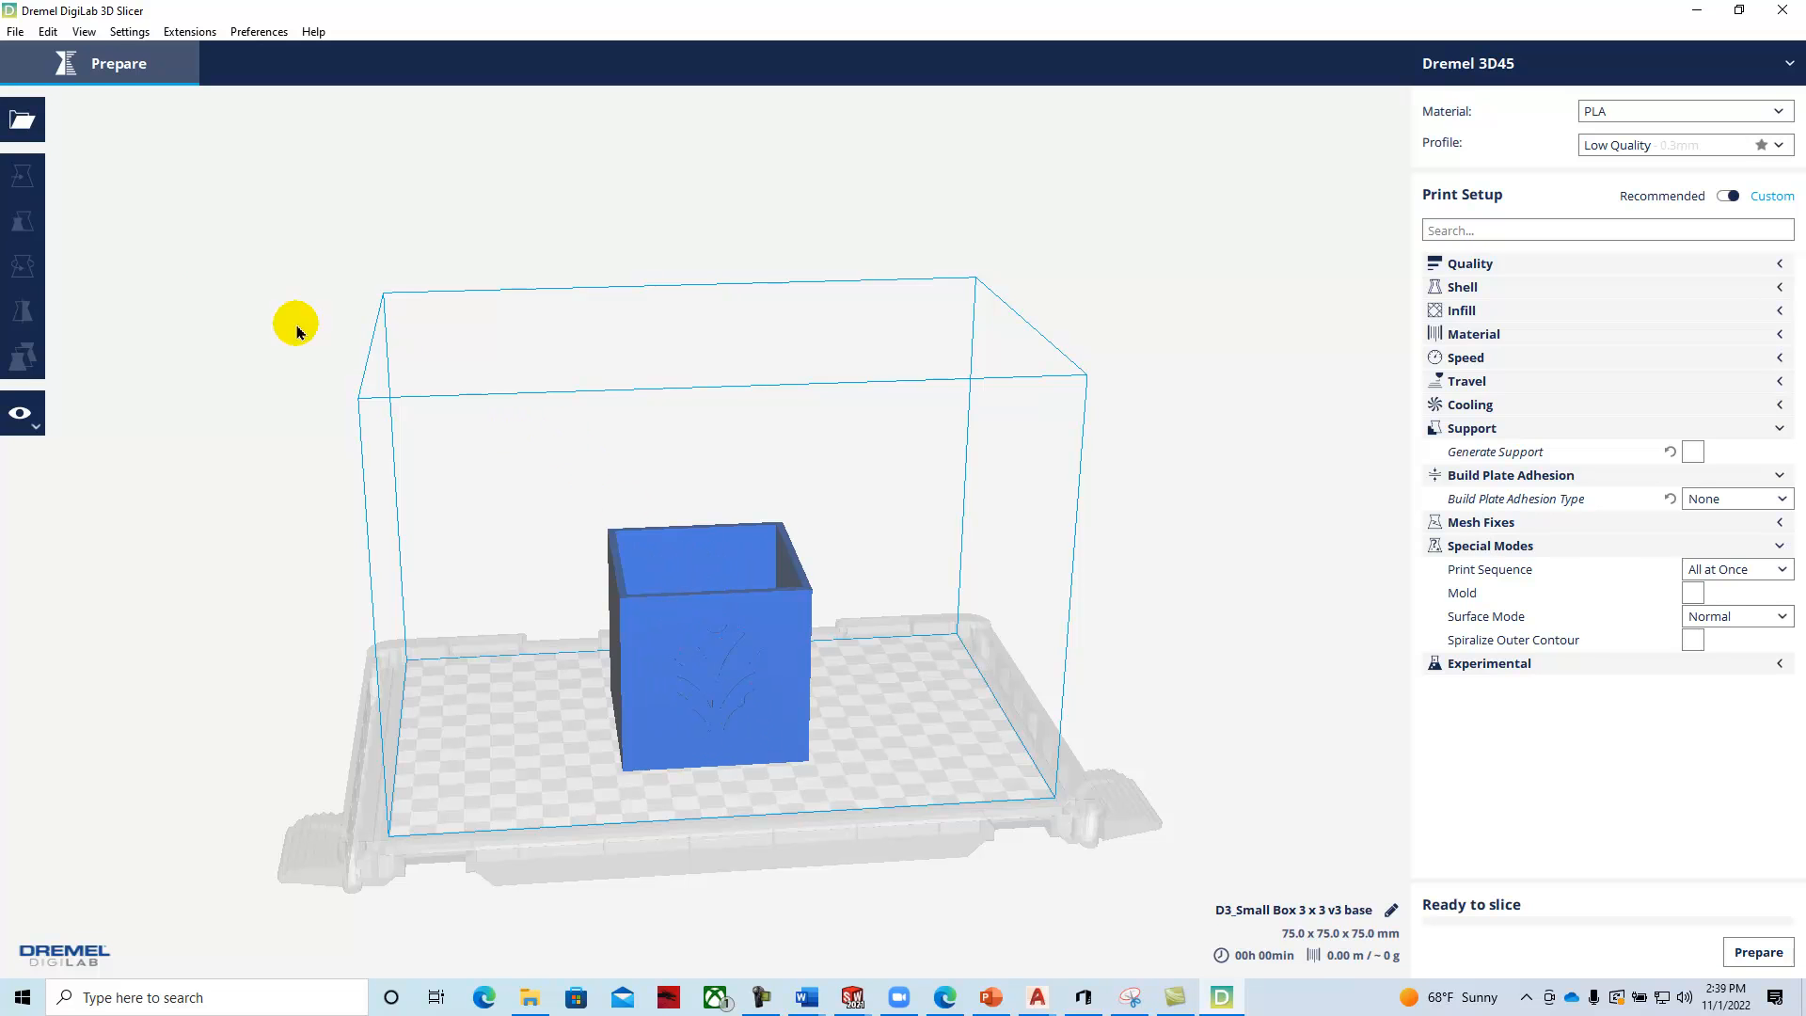
Move the box along the X axis to about -51.8 mm and deselect it.
click(721, 622)
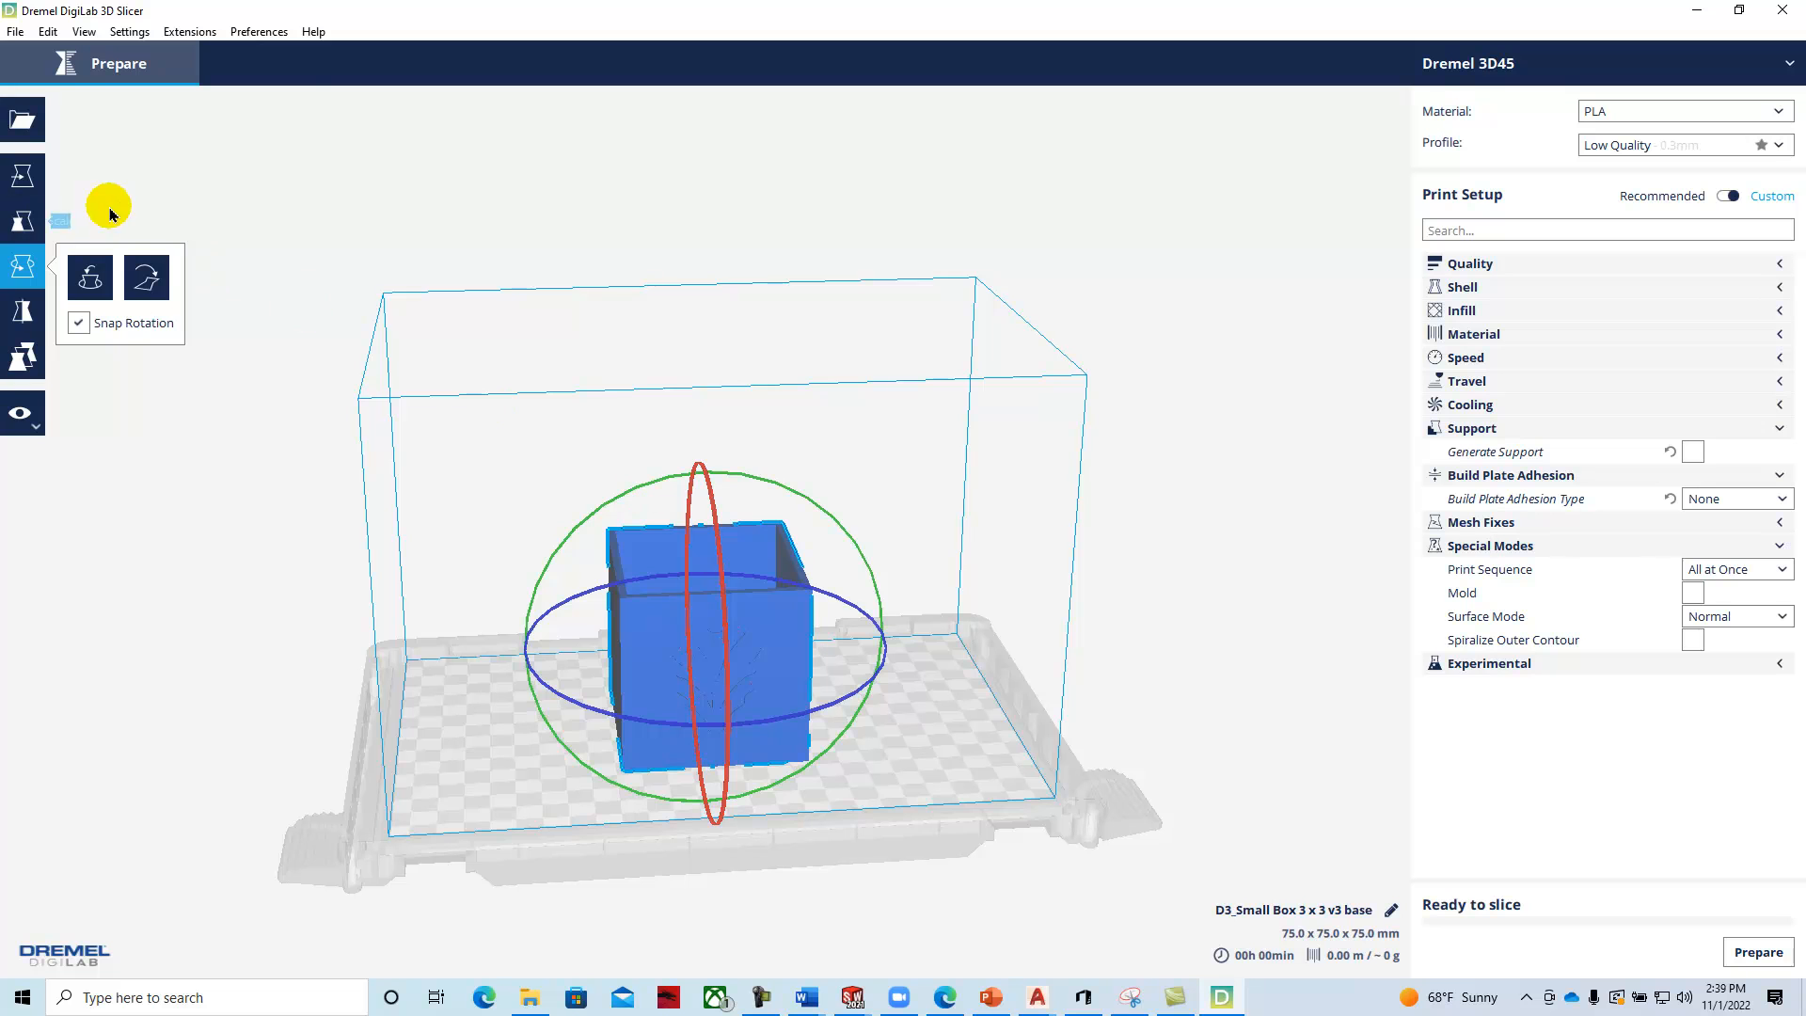
click(21, 175)
drag(878, 626, 760, 649)
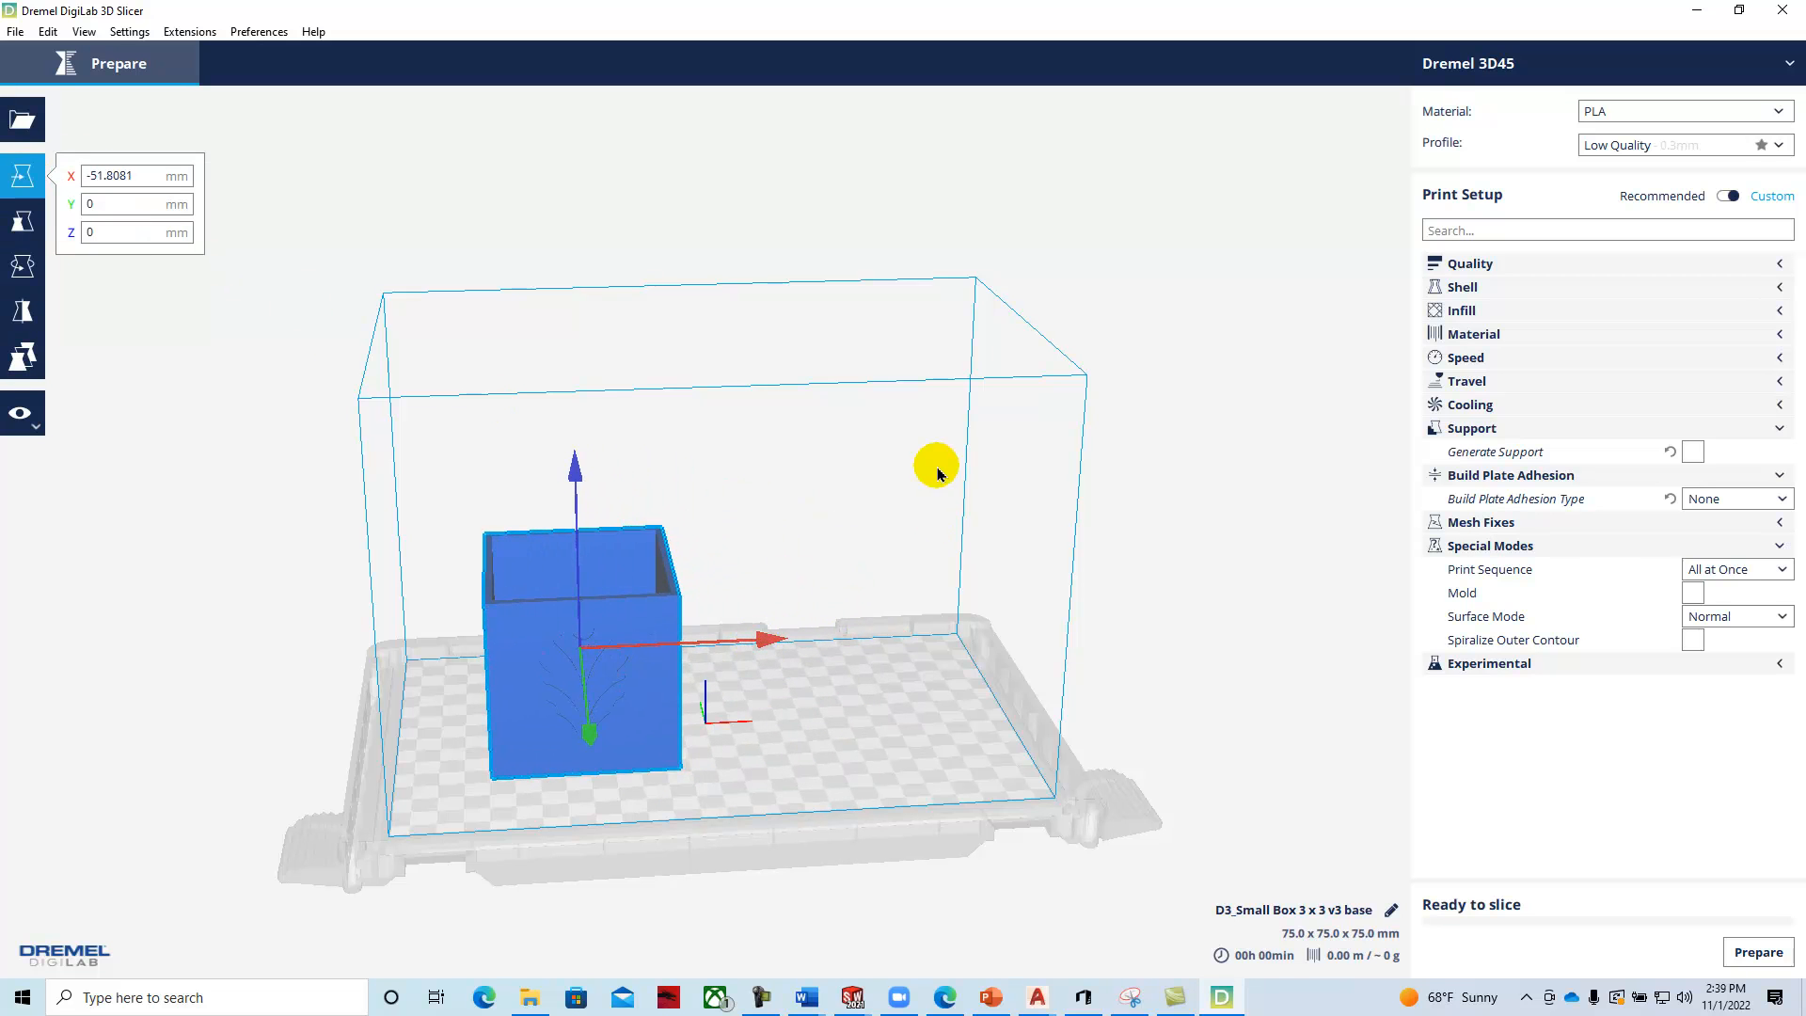
click(819, 423)
Add the model Small Box 3 x 3 v2 Top w-name to the build plate.
click(21, 119)
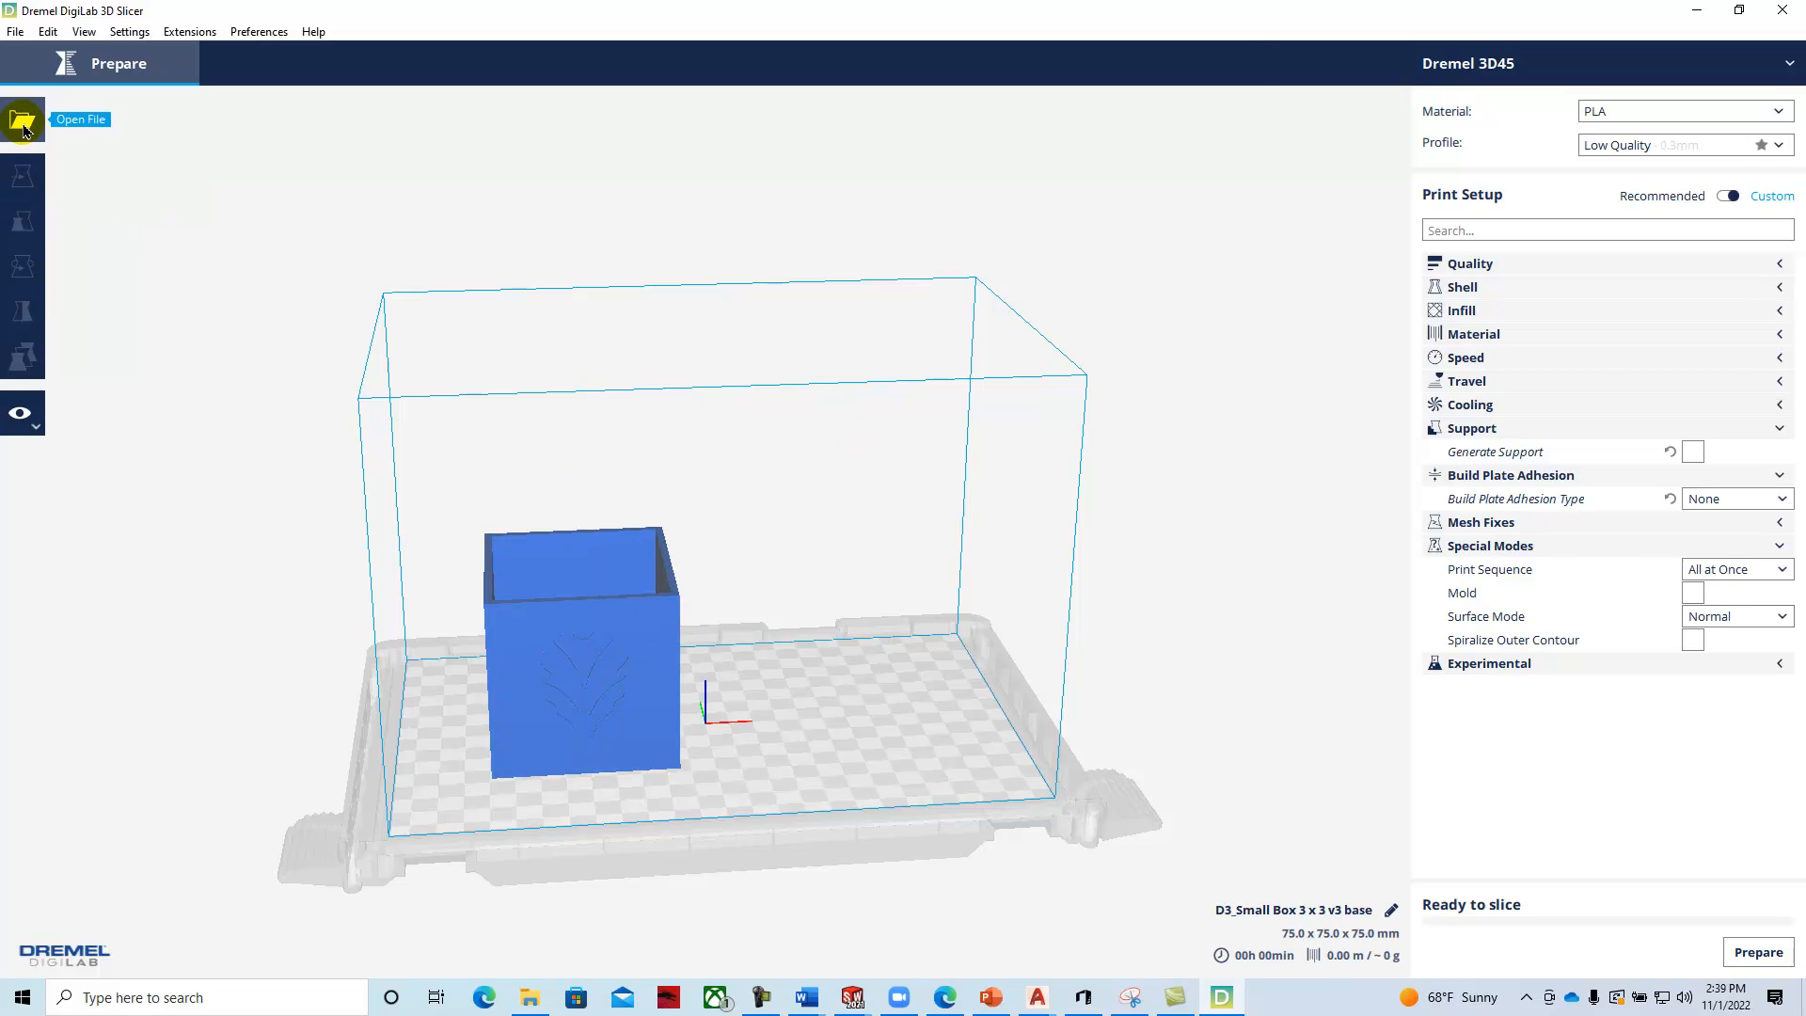
click(513, 337)
click(1099, 500)
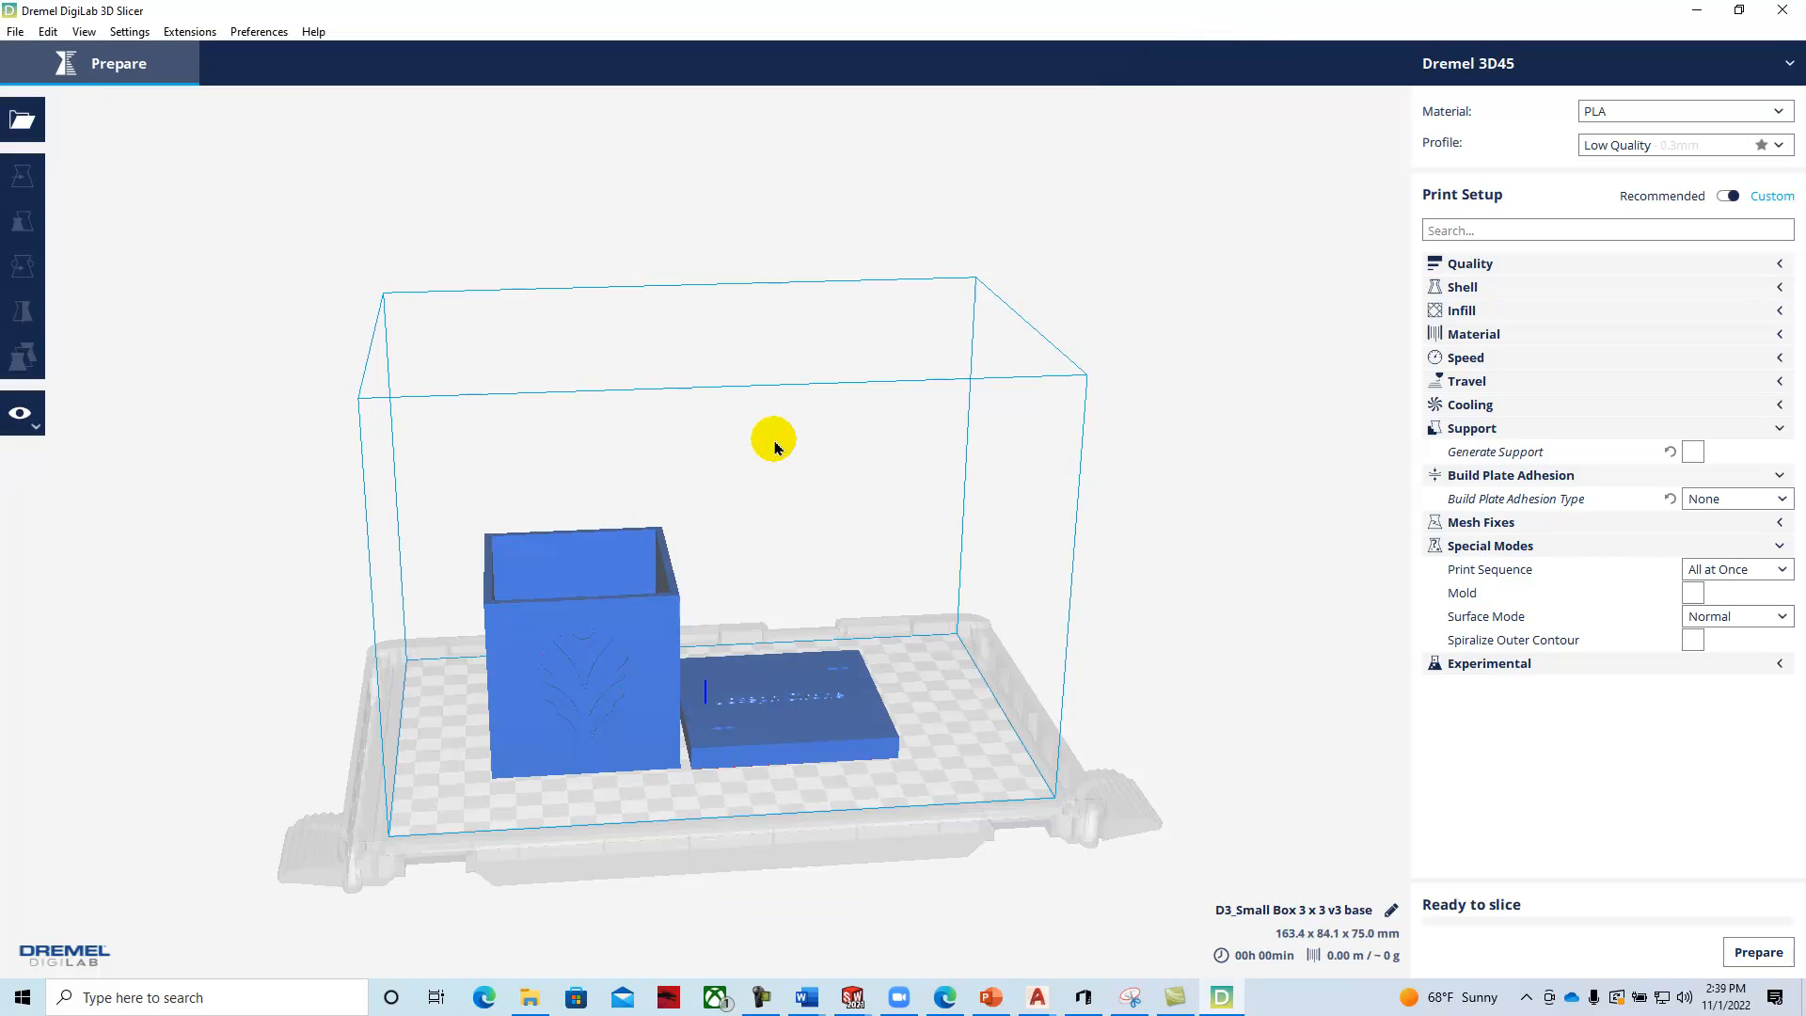
Move the lid along the X axis away from the box to about 47.3 mm.
click(772, 701)
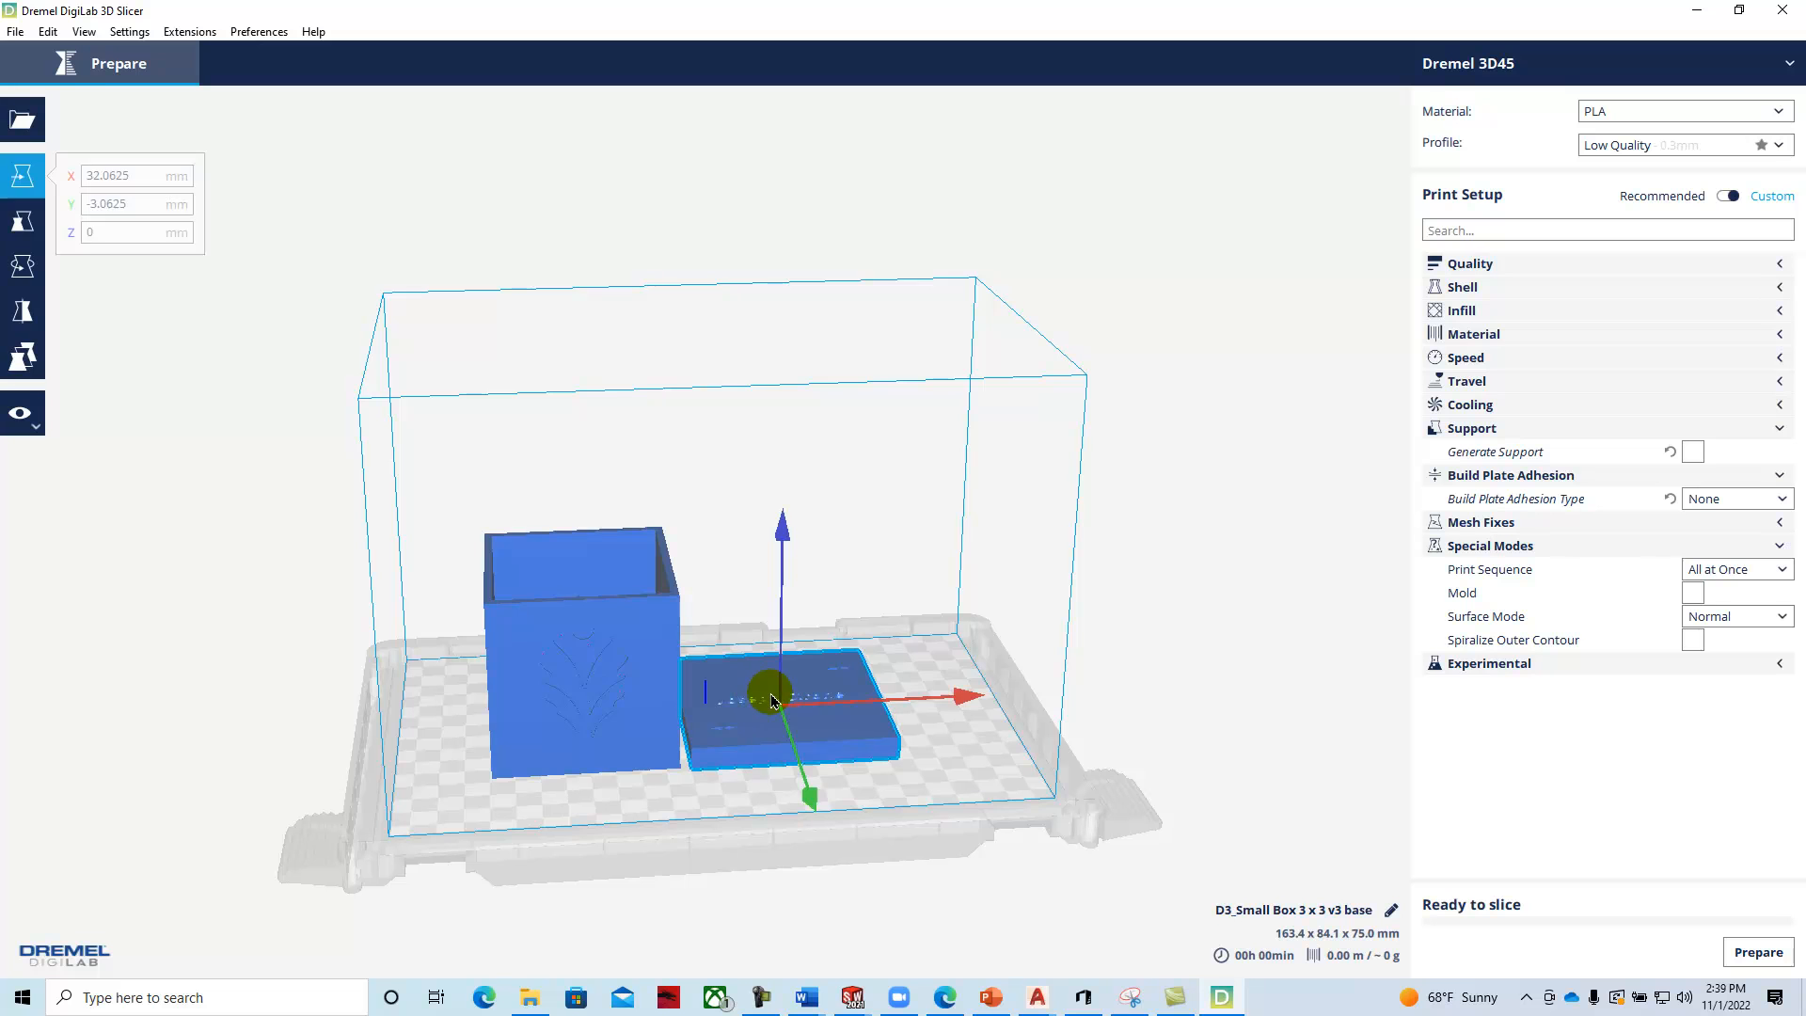
drag(954, 698, 991, 696)
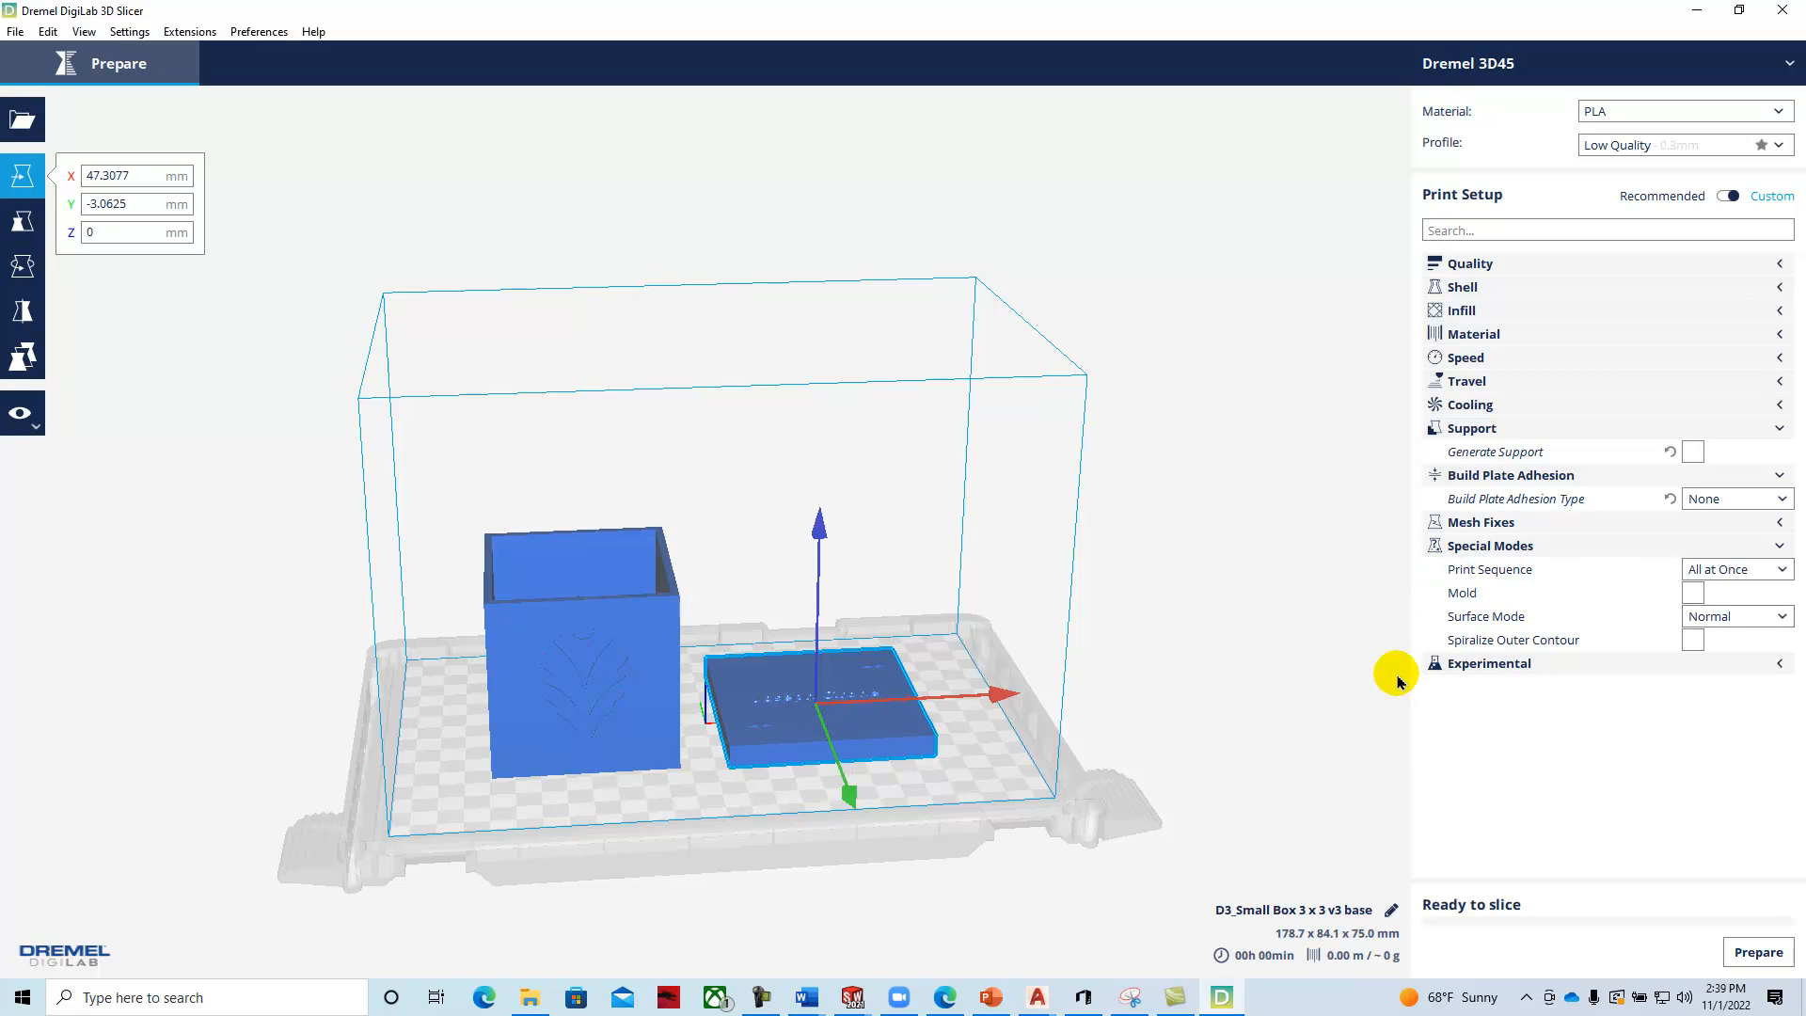
Rotate the lid about its X axis so its hollow side faces up and the lettering faces the build plate.
click(801, 742)
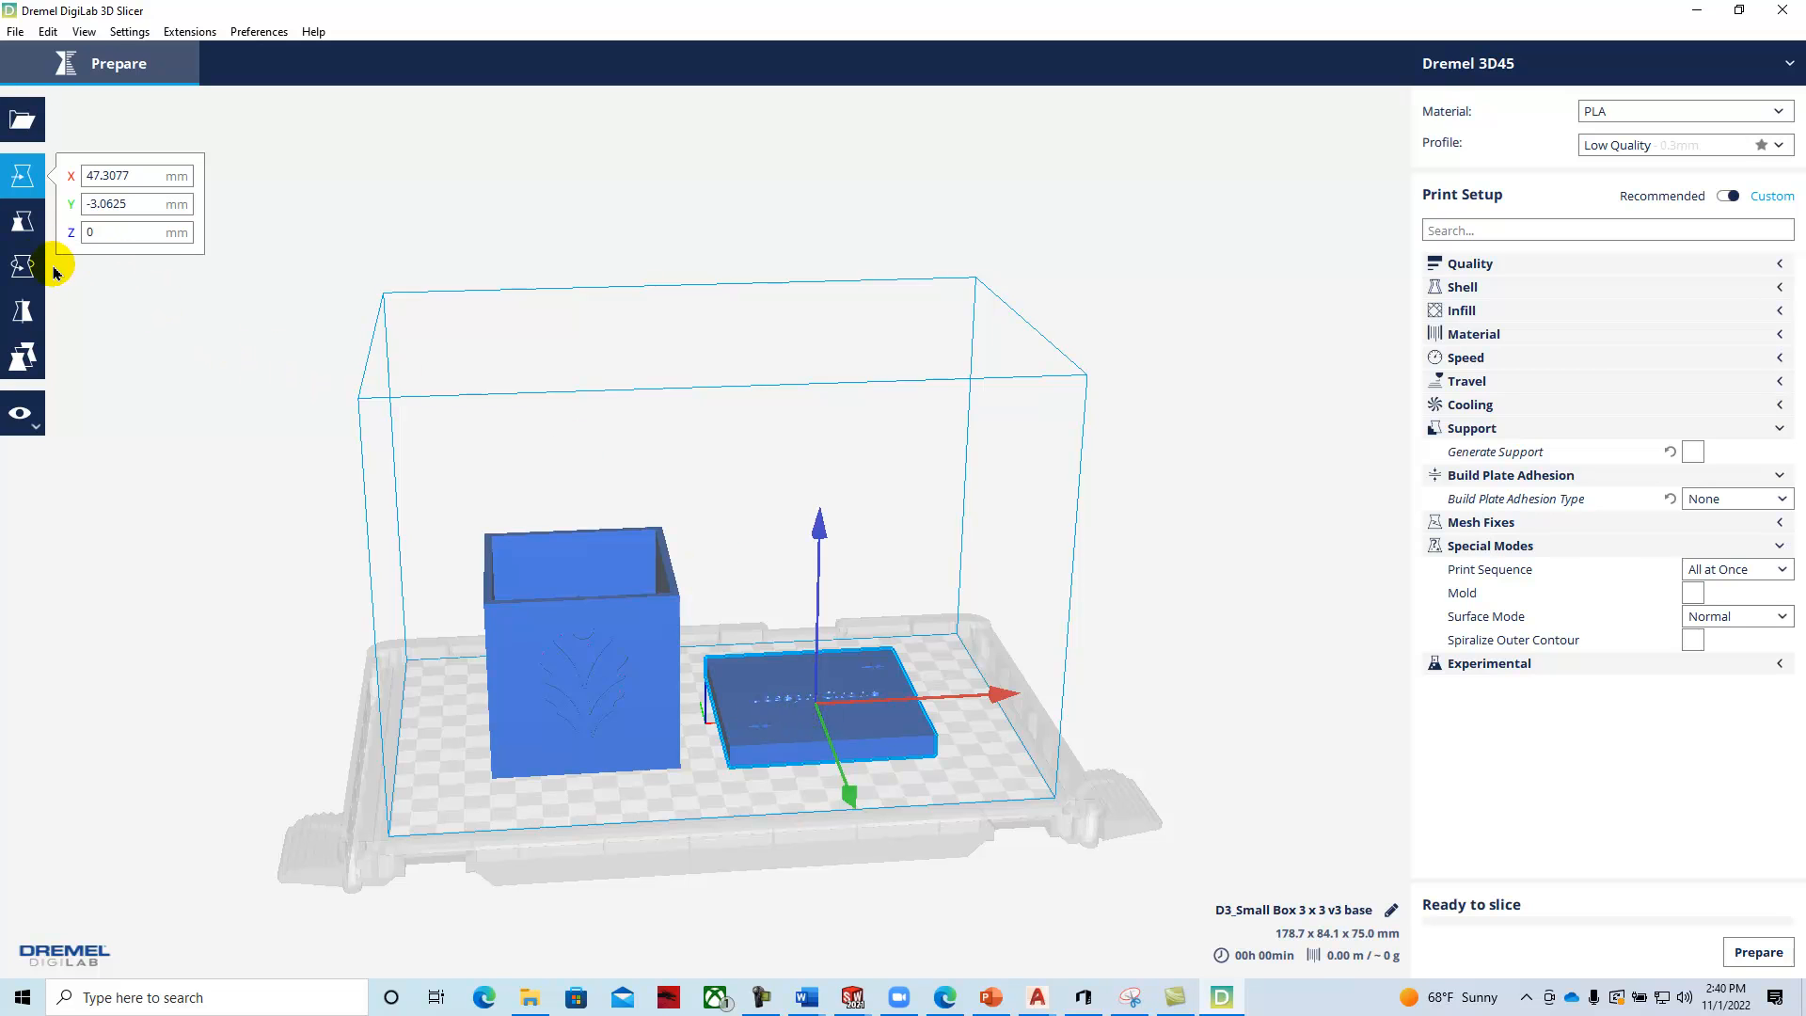
click(22, 266)
drag(751, 547, 819, 815)
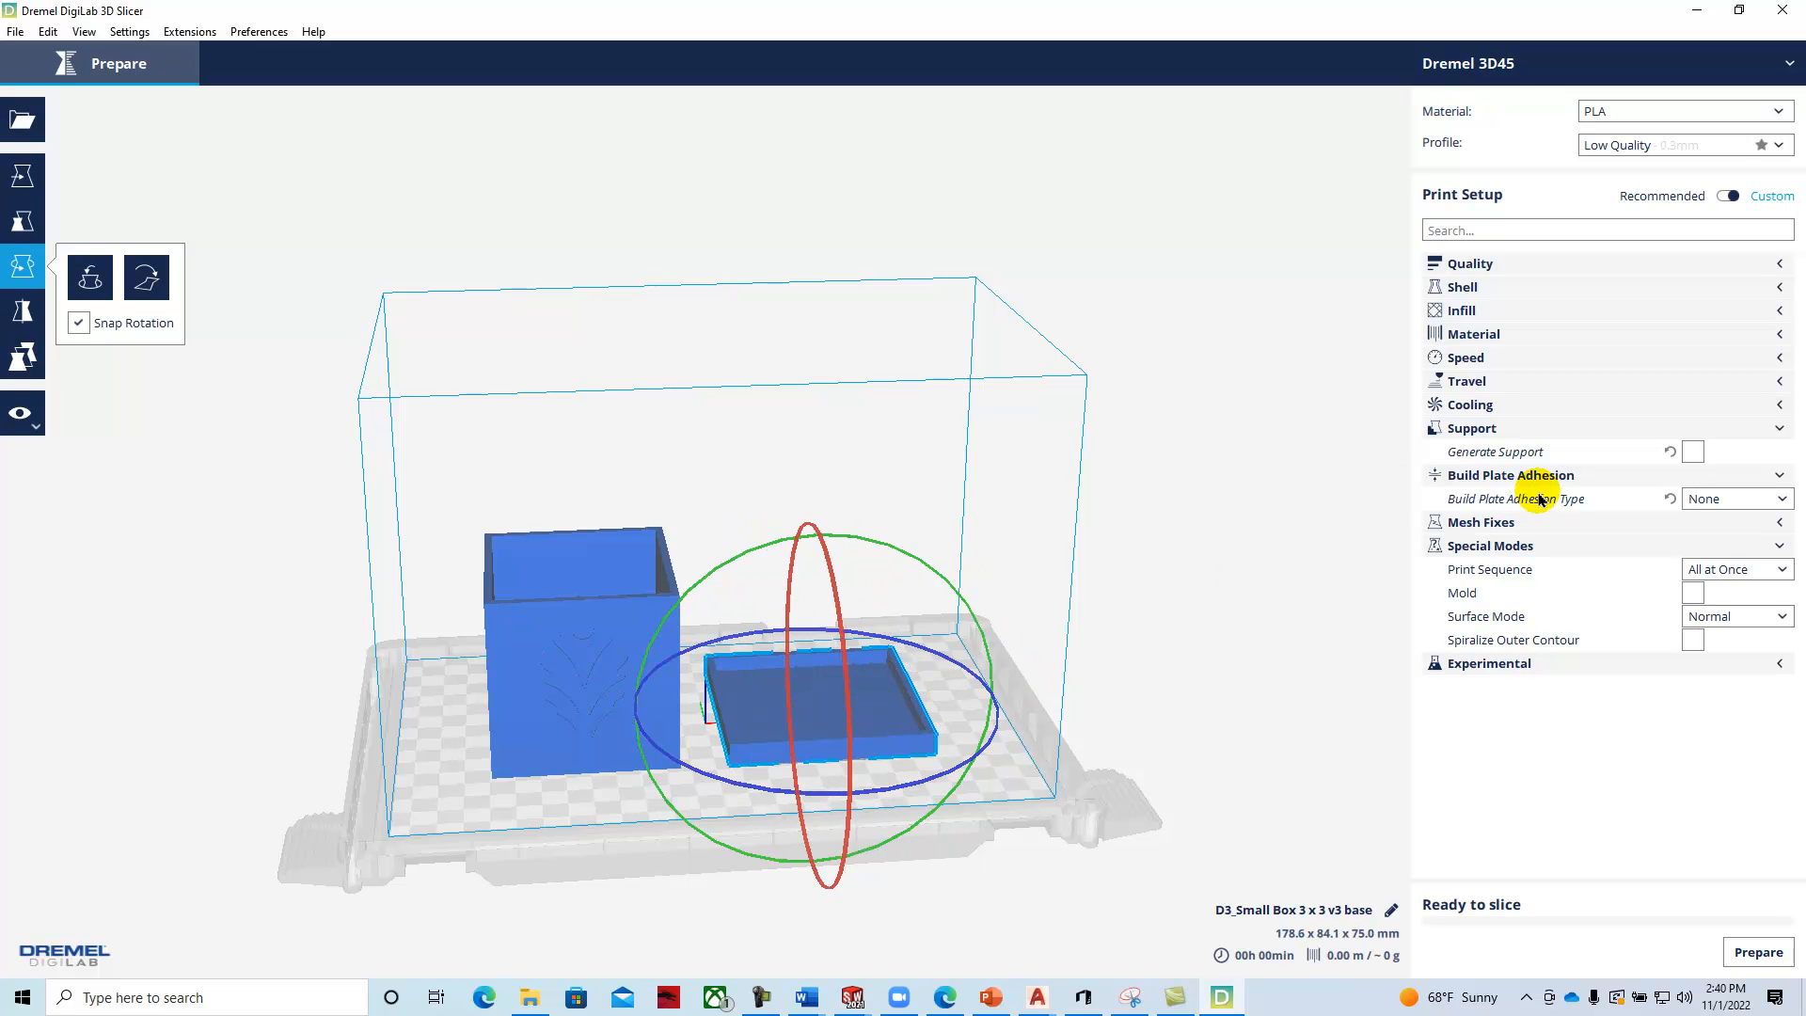
Enable Generate Support and slice the box and lid.
click(1693, 451)
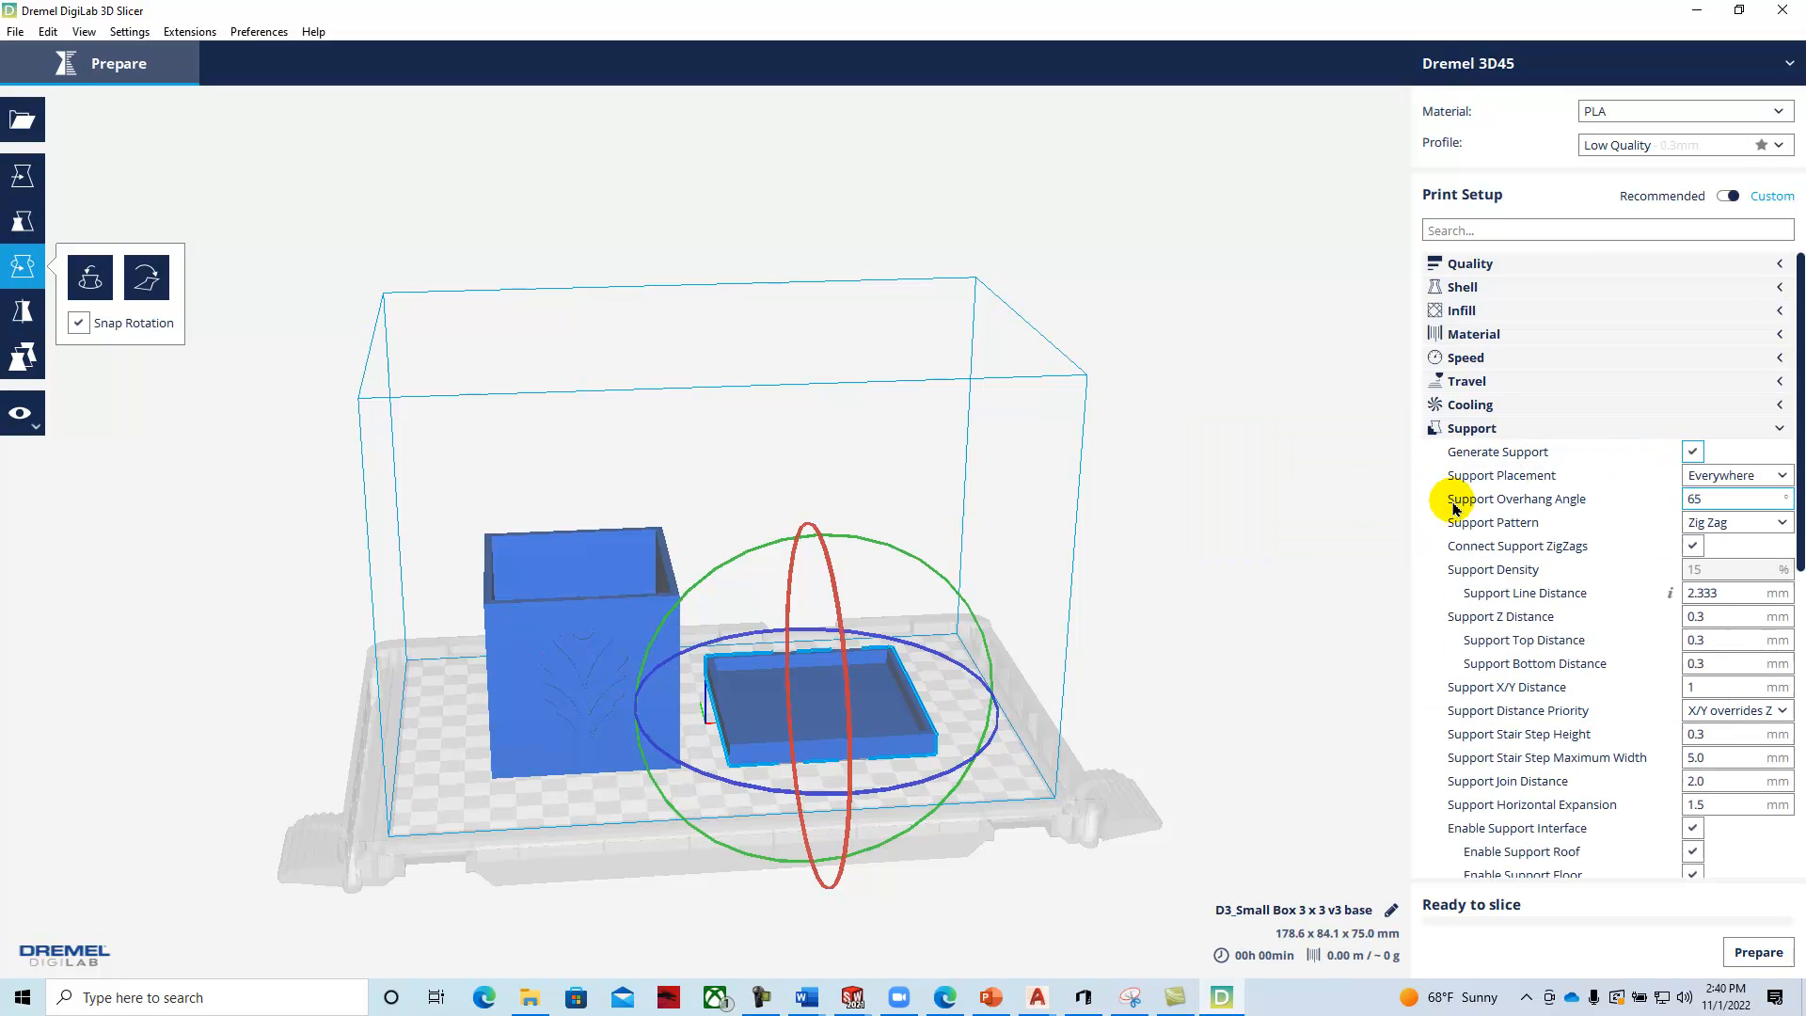
click(1747, 955)
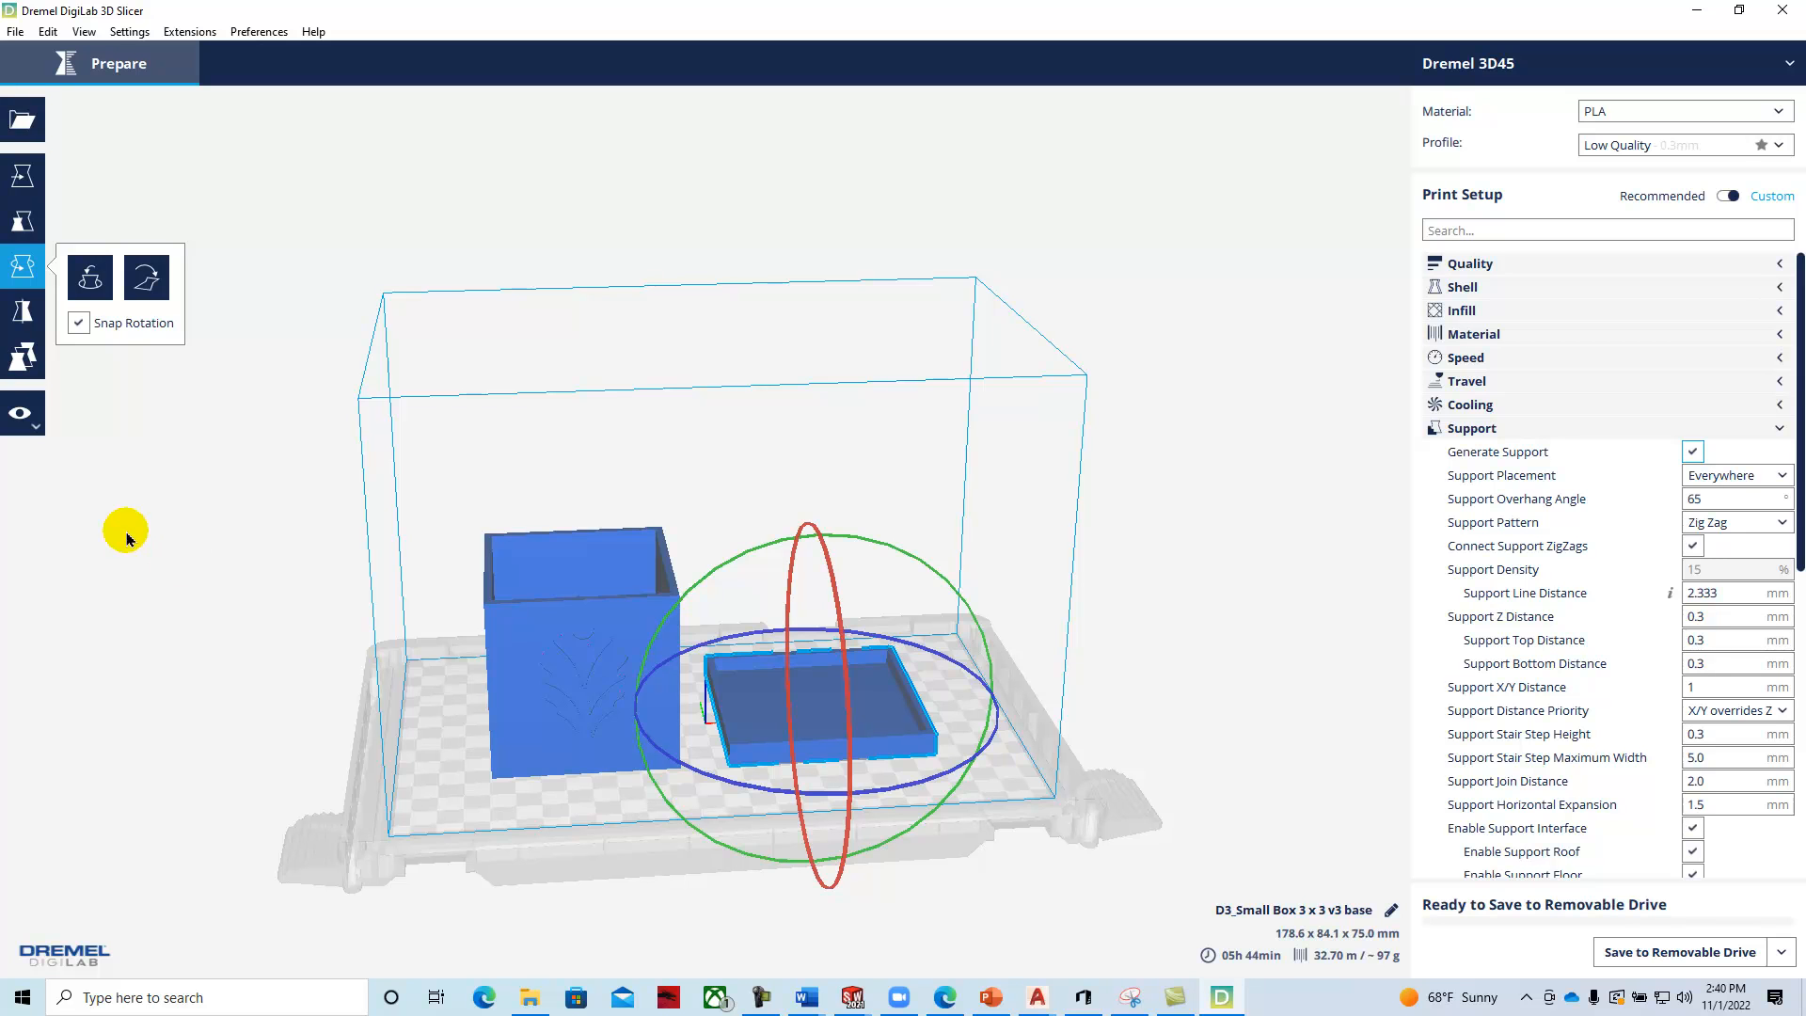
Inspect the supports on the box and lid in the Layers view and check the print-time breakdown.
click(31, 425)
click(36, 478)
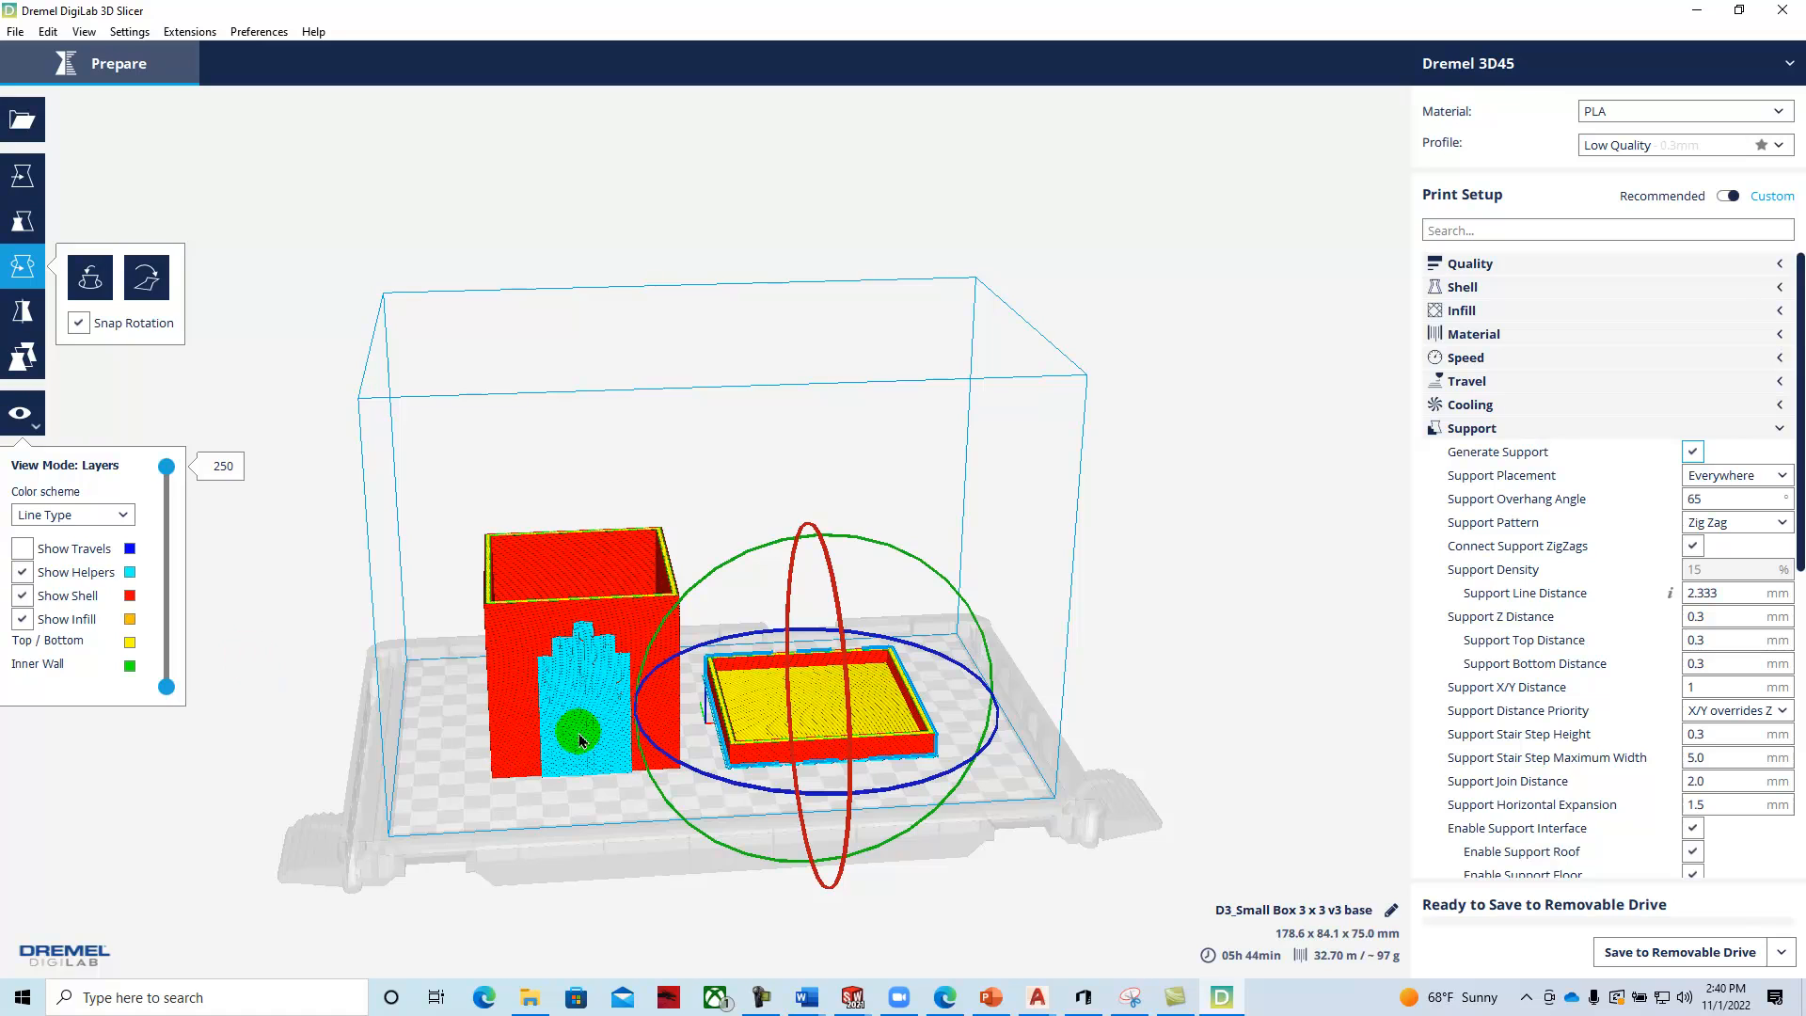
scroll(619, 764, up, 5)
scroll(409, 844, down, 5)
scroll(500, 818, up, 4)
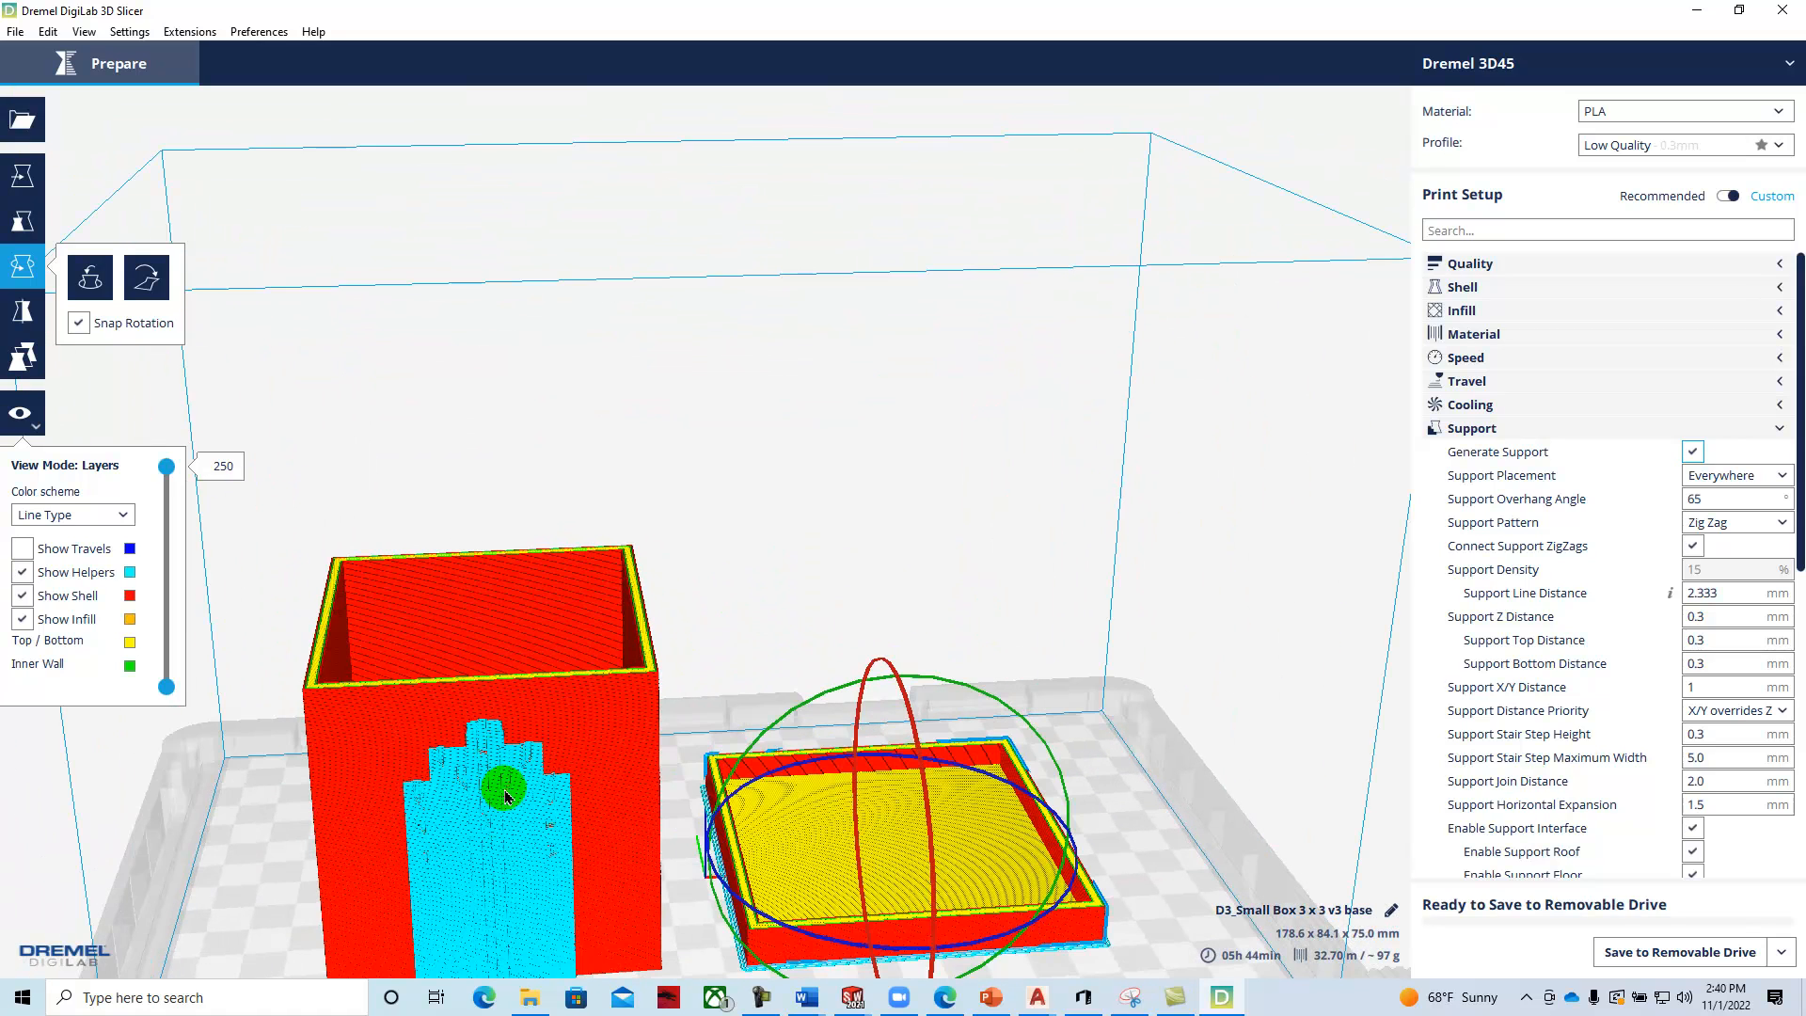
right_drag(518, 799, 479, 807)
right_drag(828, 824, 972, 652)
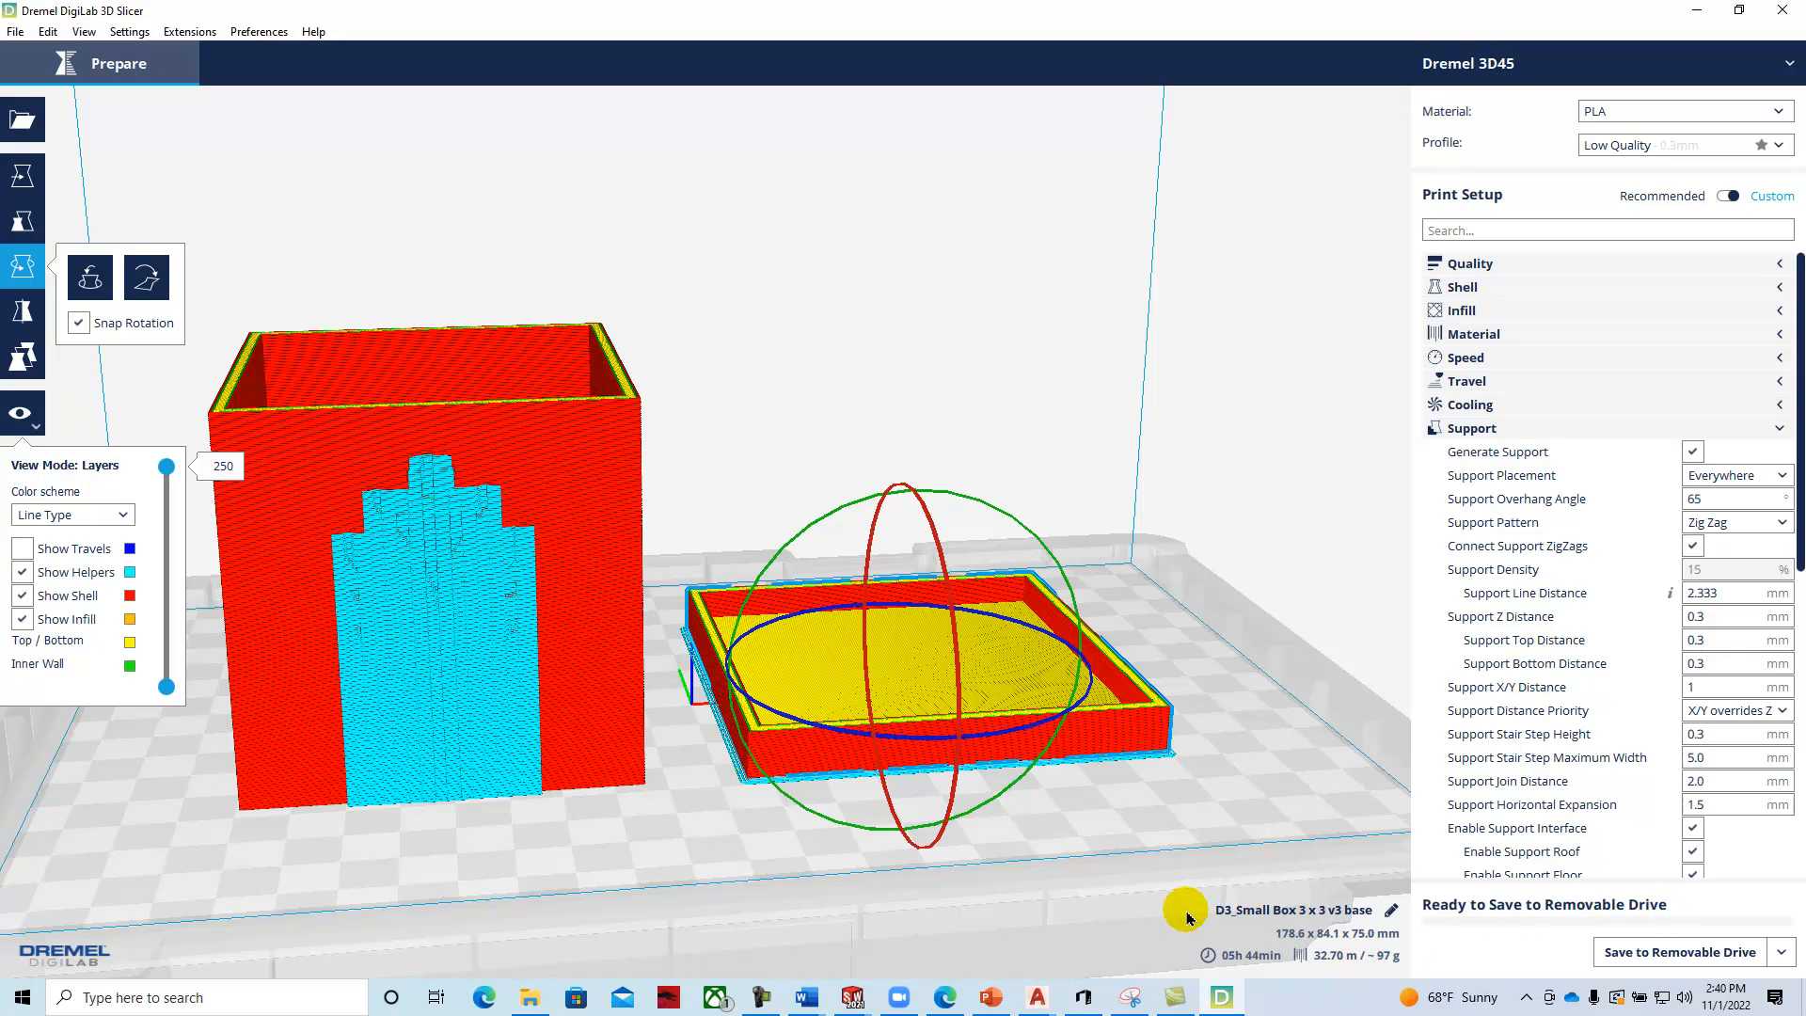
mouse_move(1243, 962)
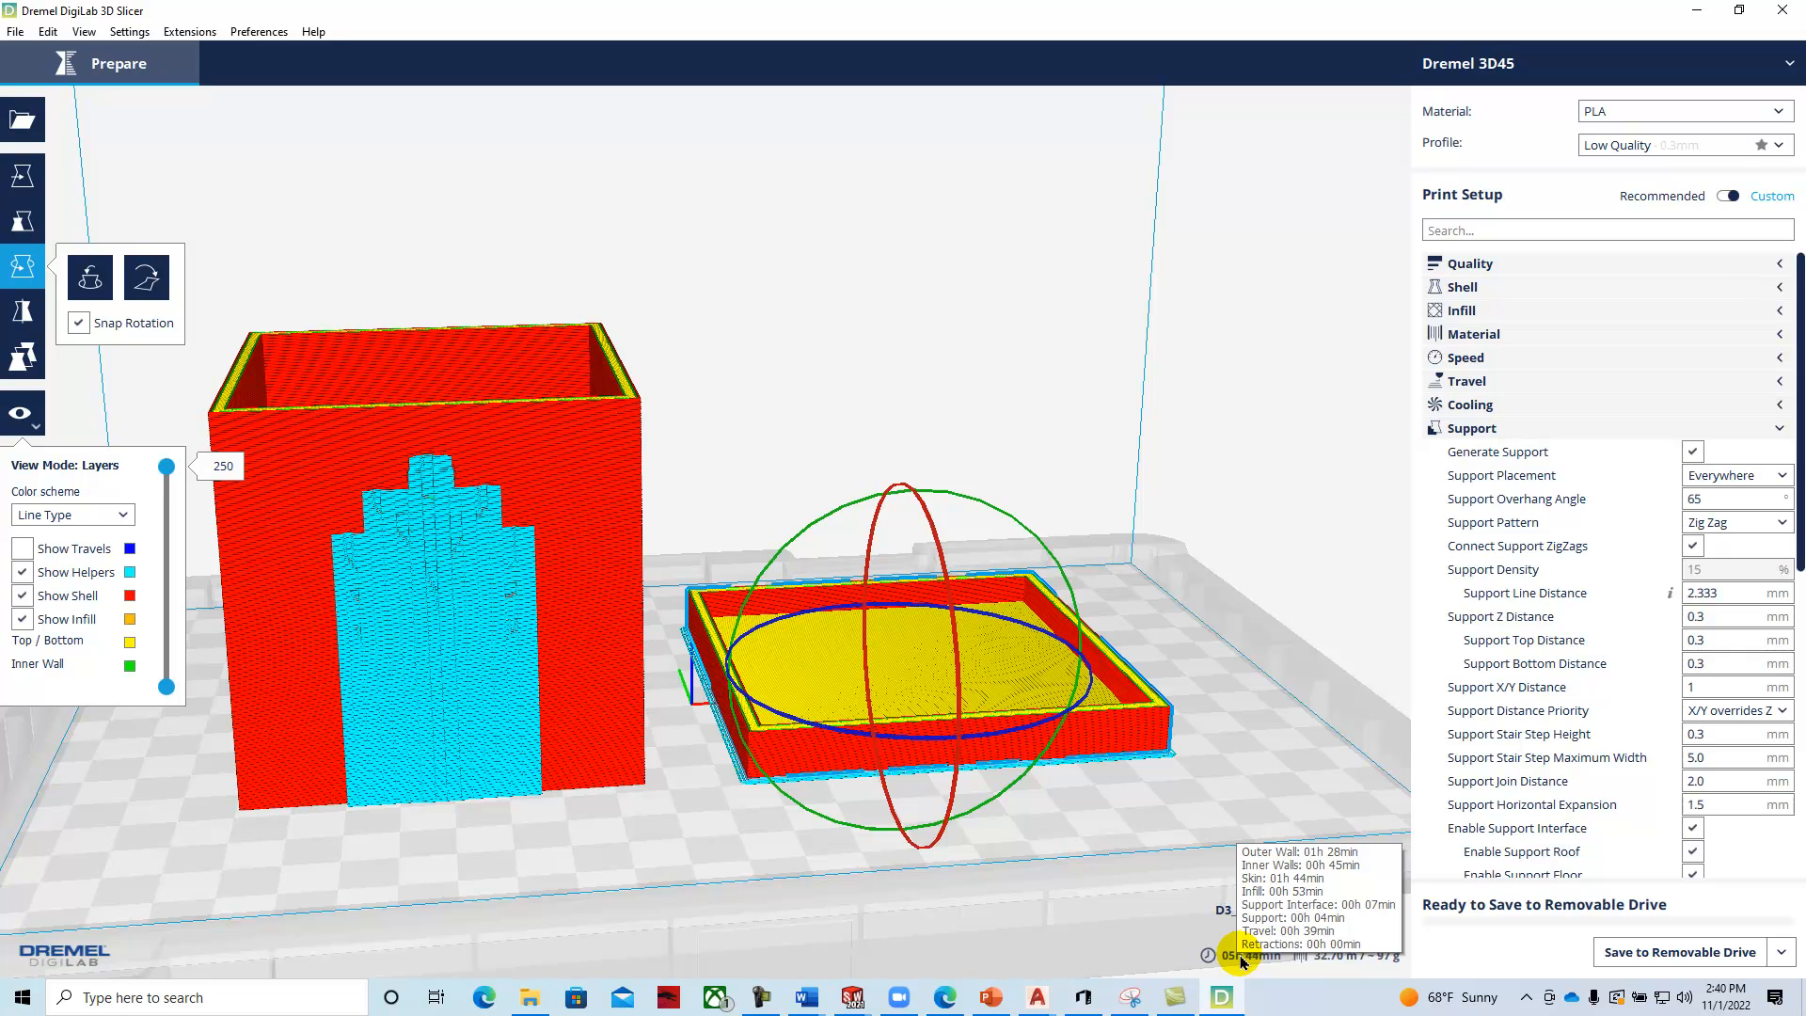
click(1141, 593)
click(962, 659)
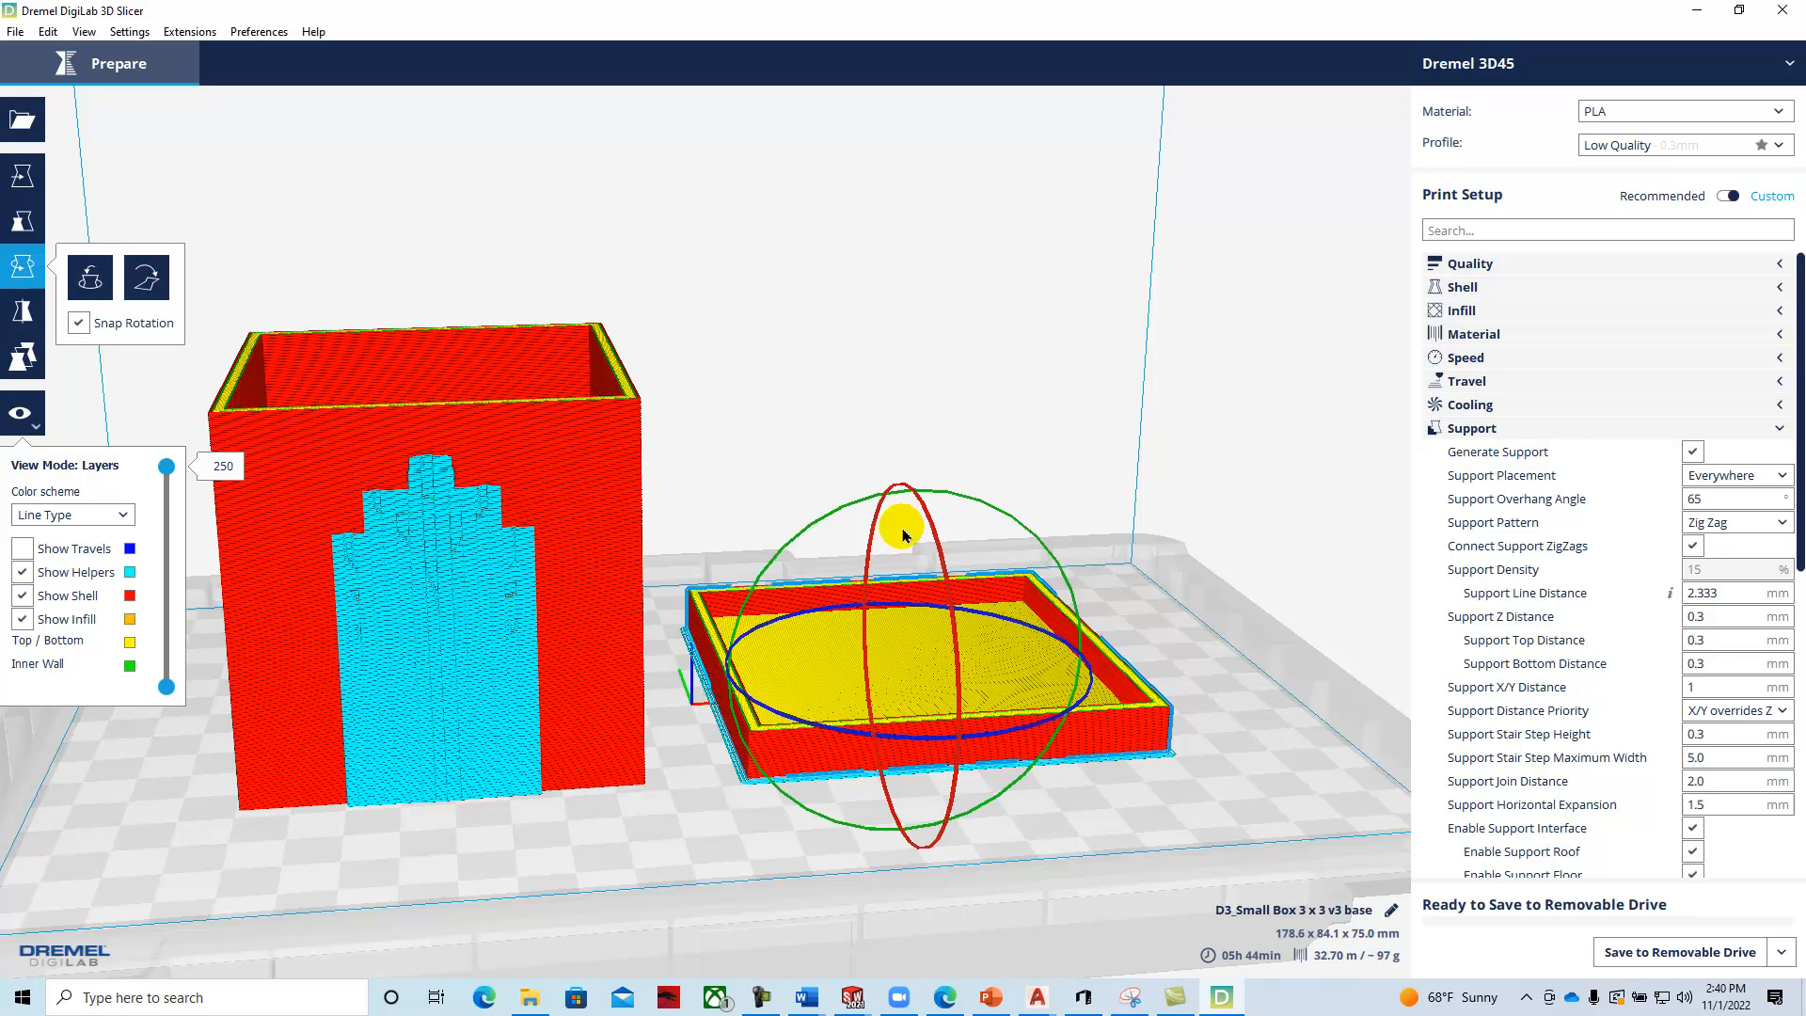
Flip the lid about its X axis so the lettering faces up, then slice again and check the print-time breakdown.
mouse_move(865, 499)
mouse_down()
mouse_move(1141, 552)
mouse_move(1088, 753)
mouse_move(866, 835)
mouse_move(959, 840)
mouse_move(901, 851)
mouse_up()
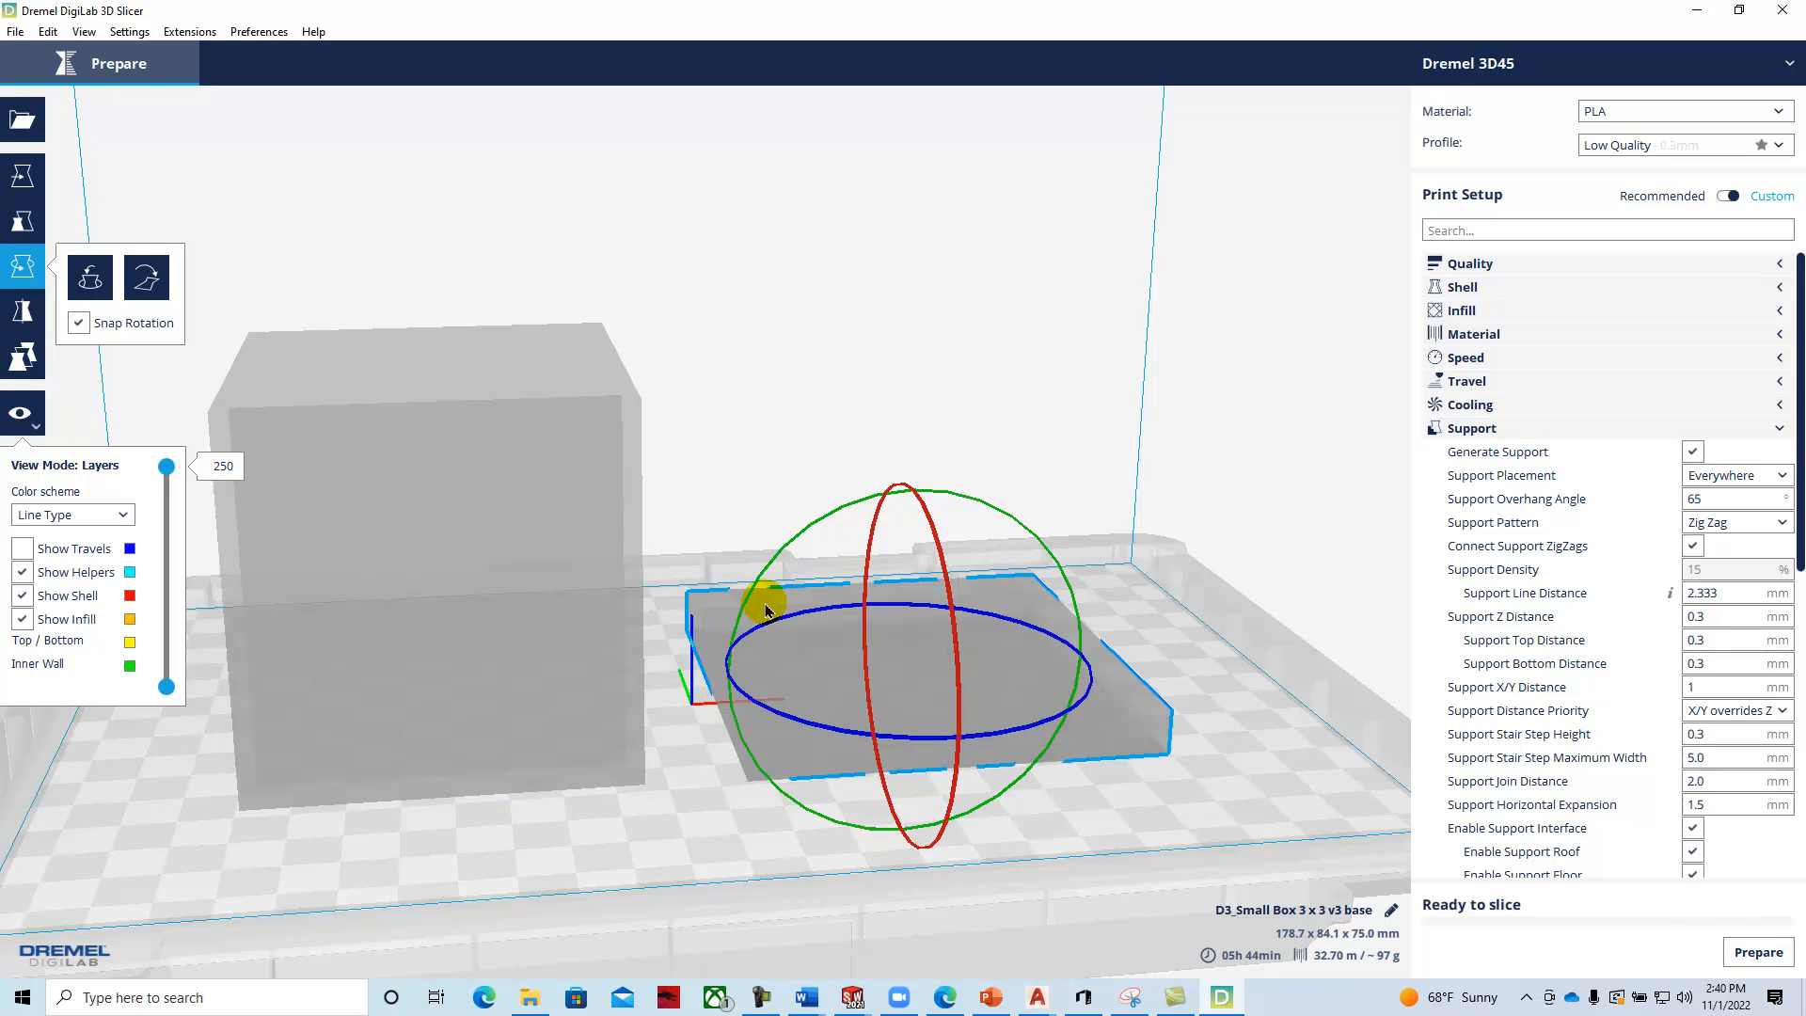
click(1755, 952)
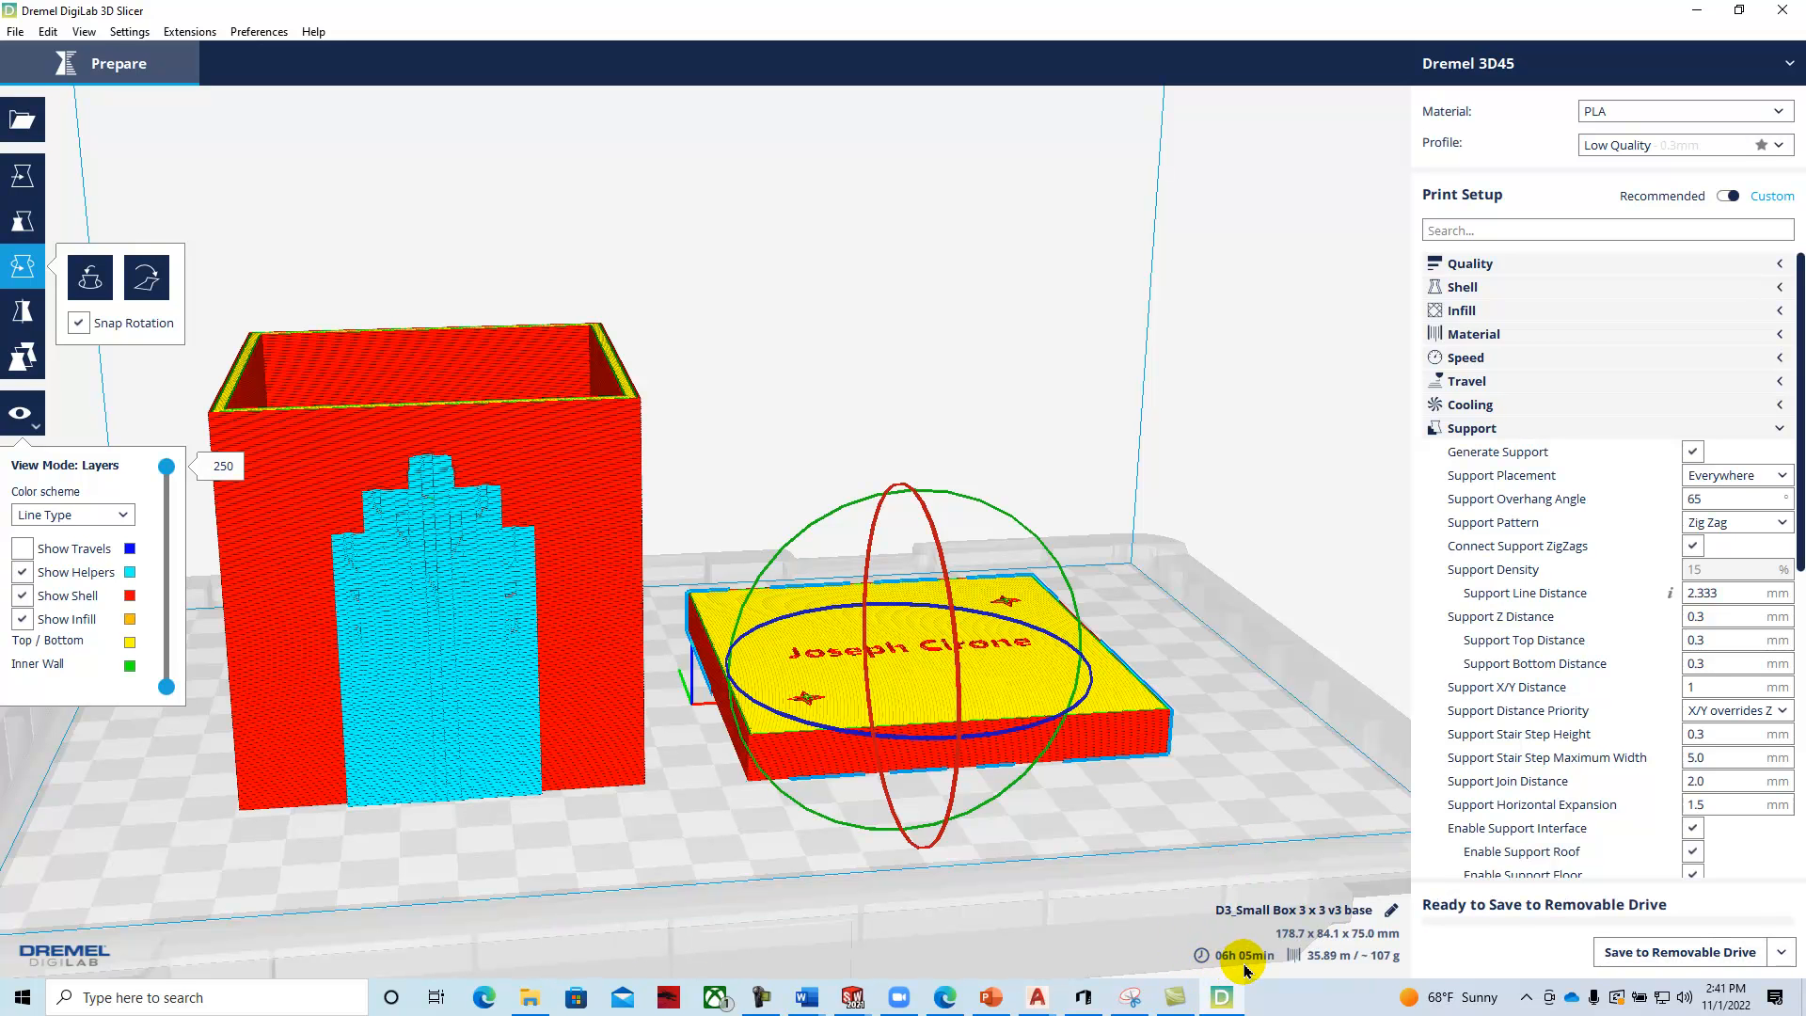
mouse_move(1263, 971)
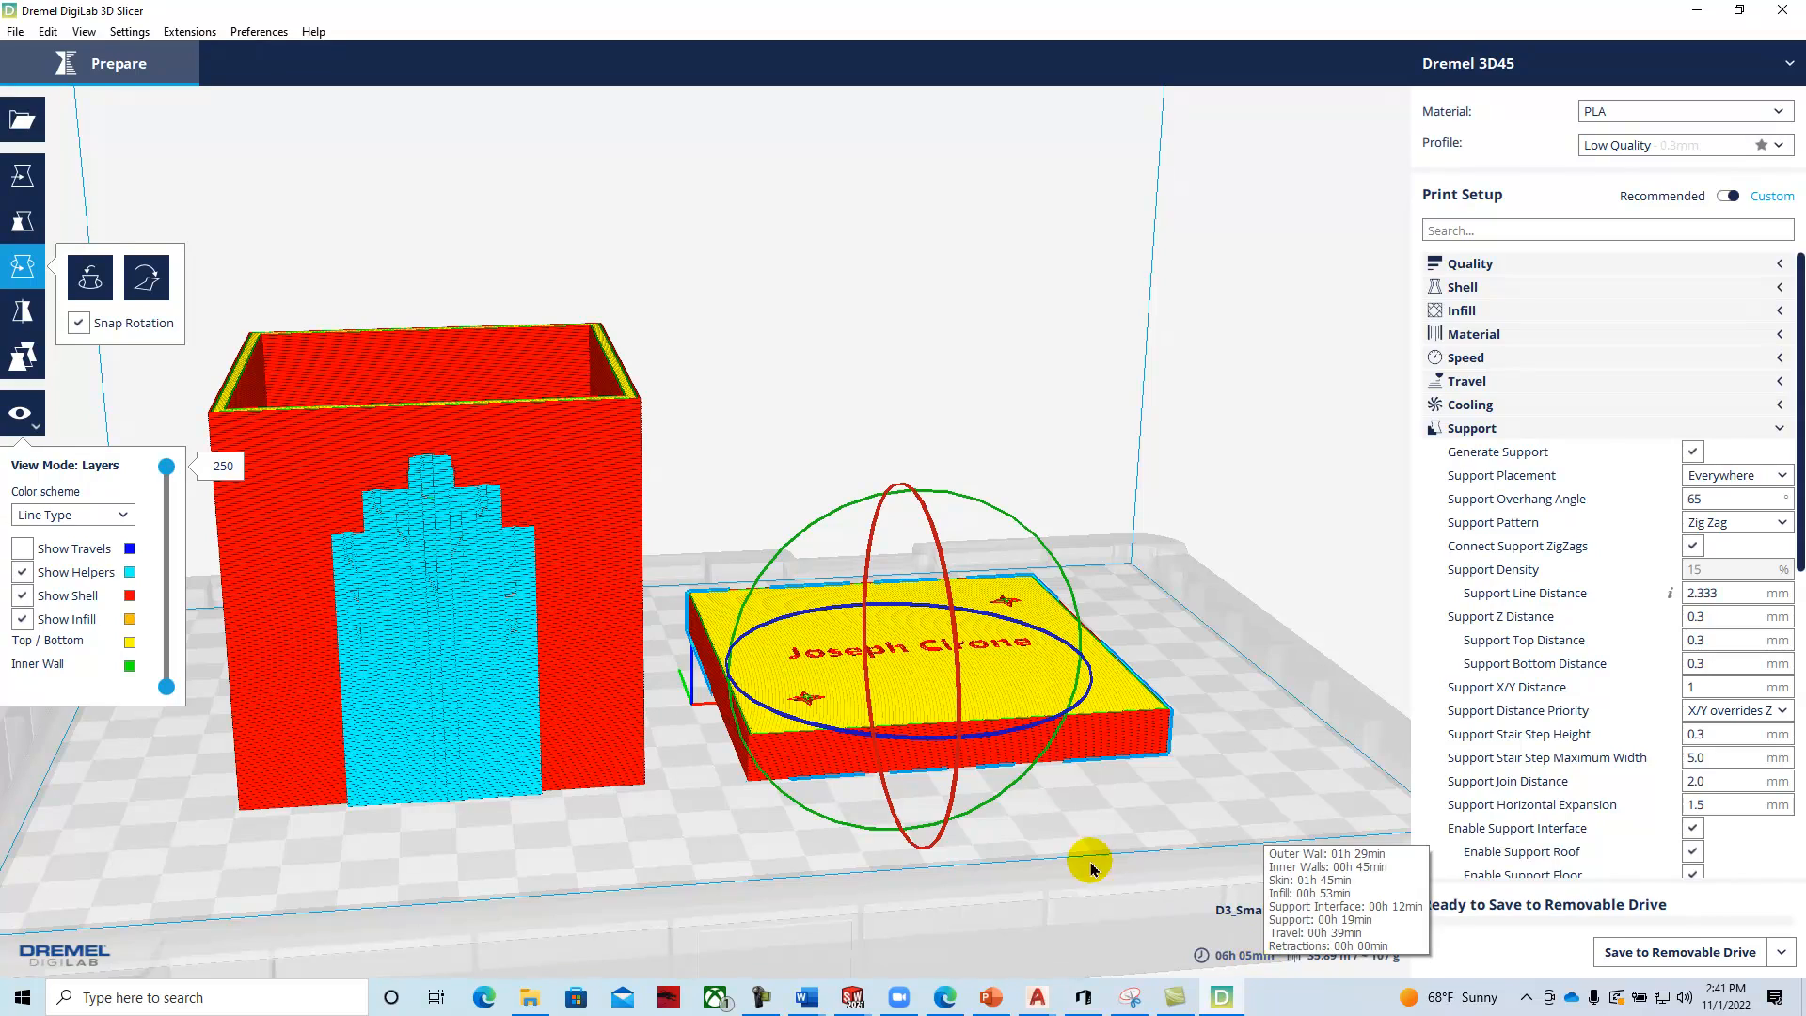
scroll(918, 694, down, 3)
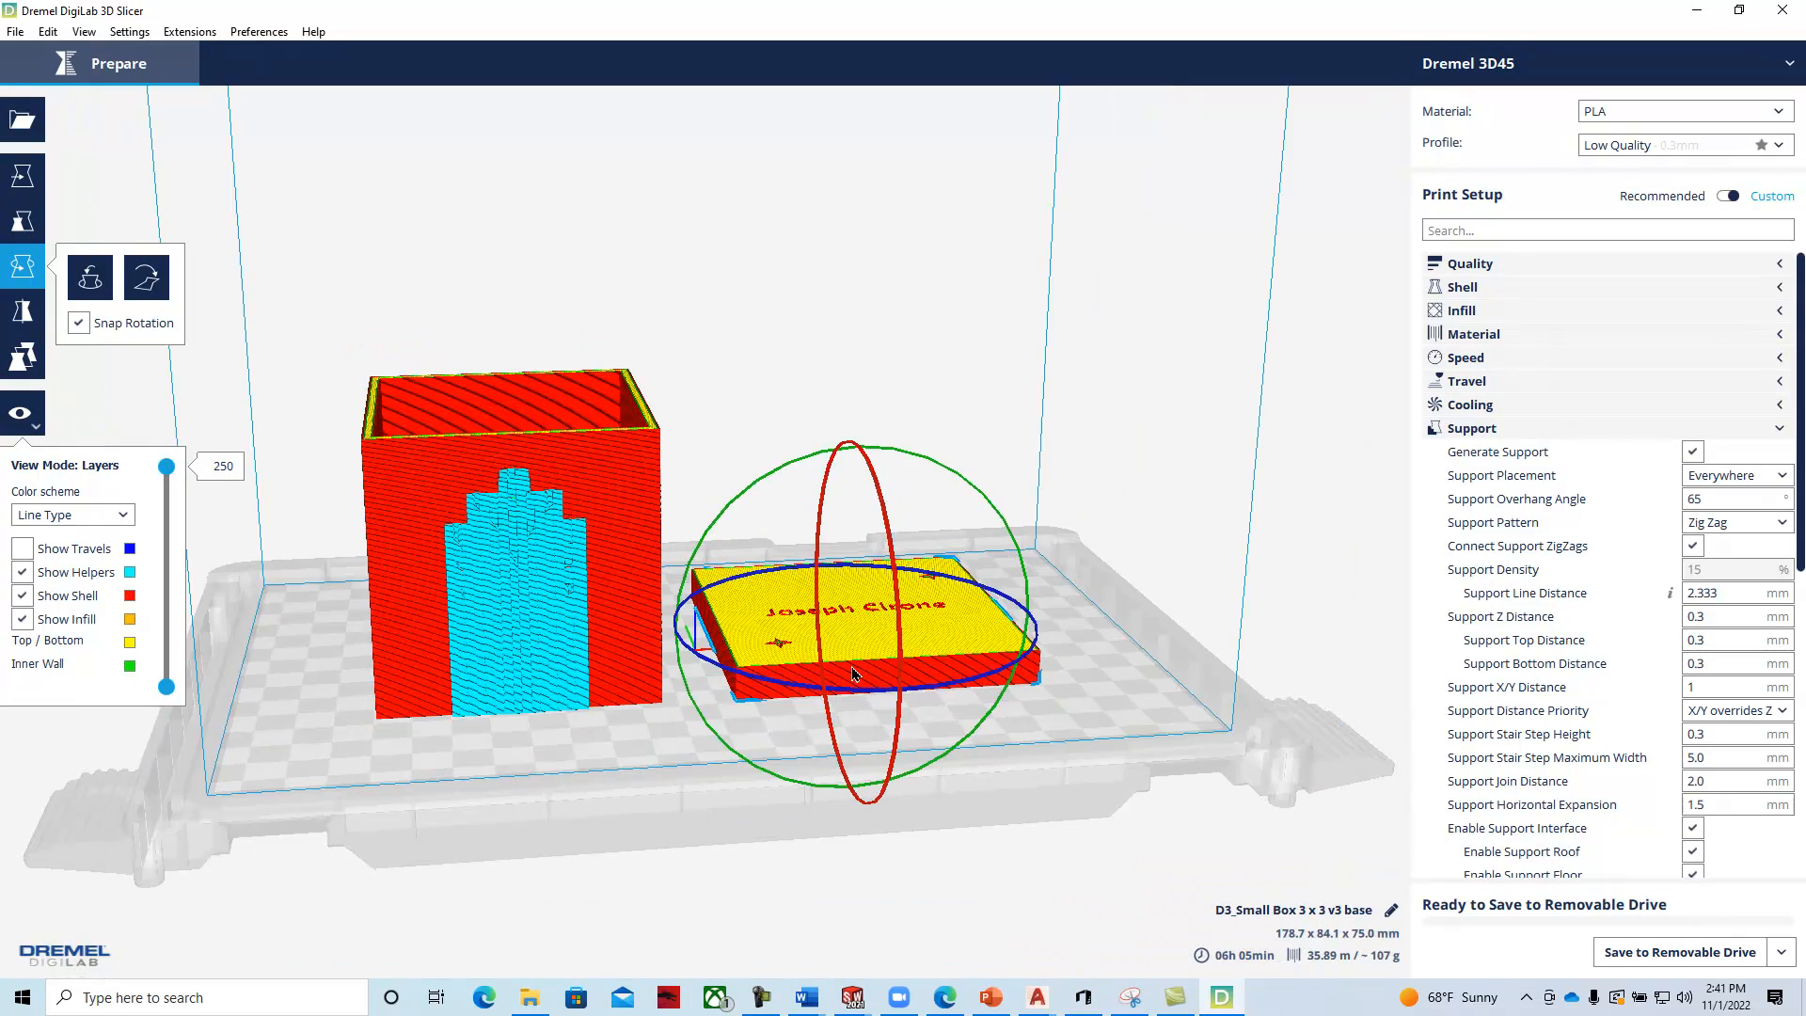
Slice with the lid flipped hollow side up to compare print times, and flip it back lettering up and slice again.
scroll(868, 677, up, 6)
scroll(819, 748, down, 2)
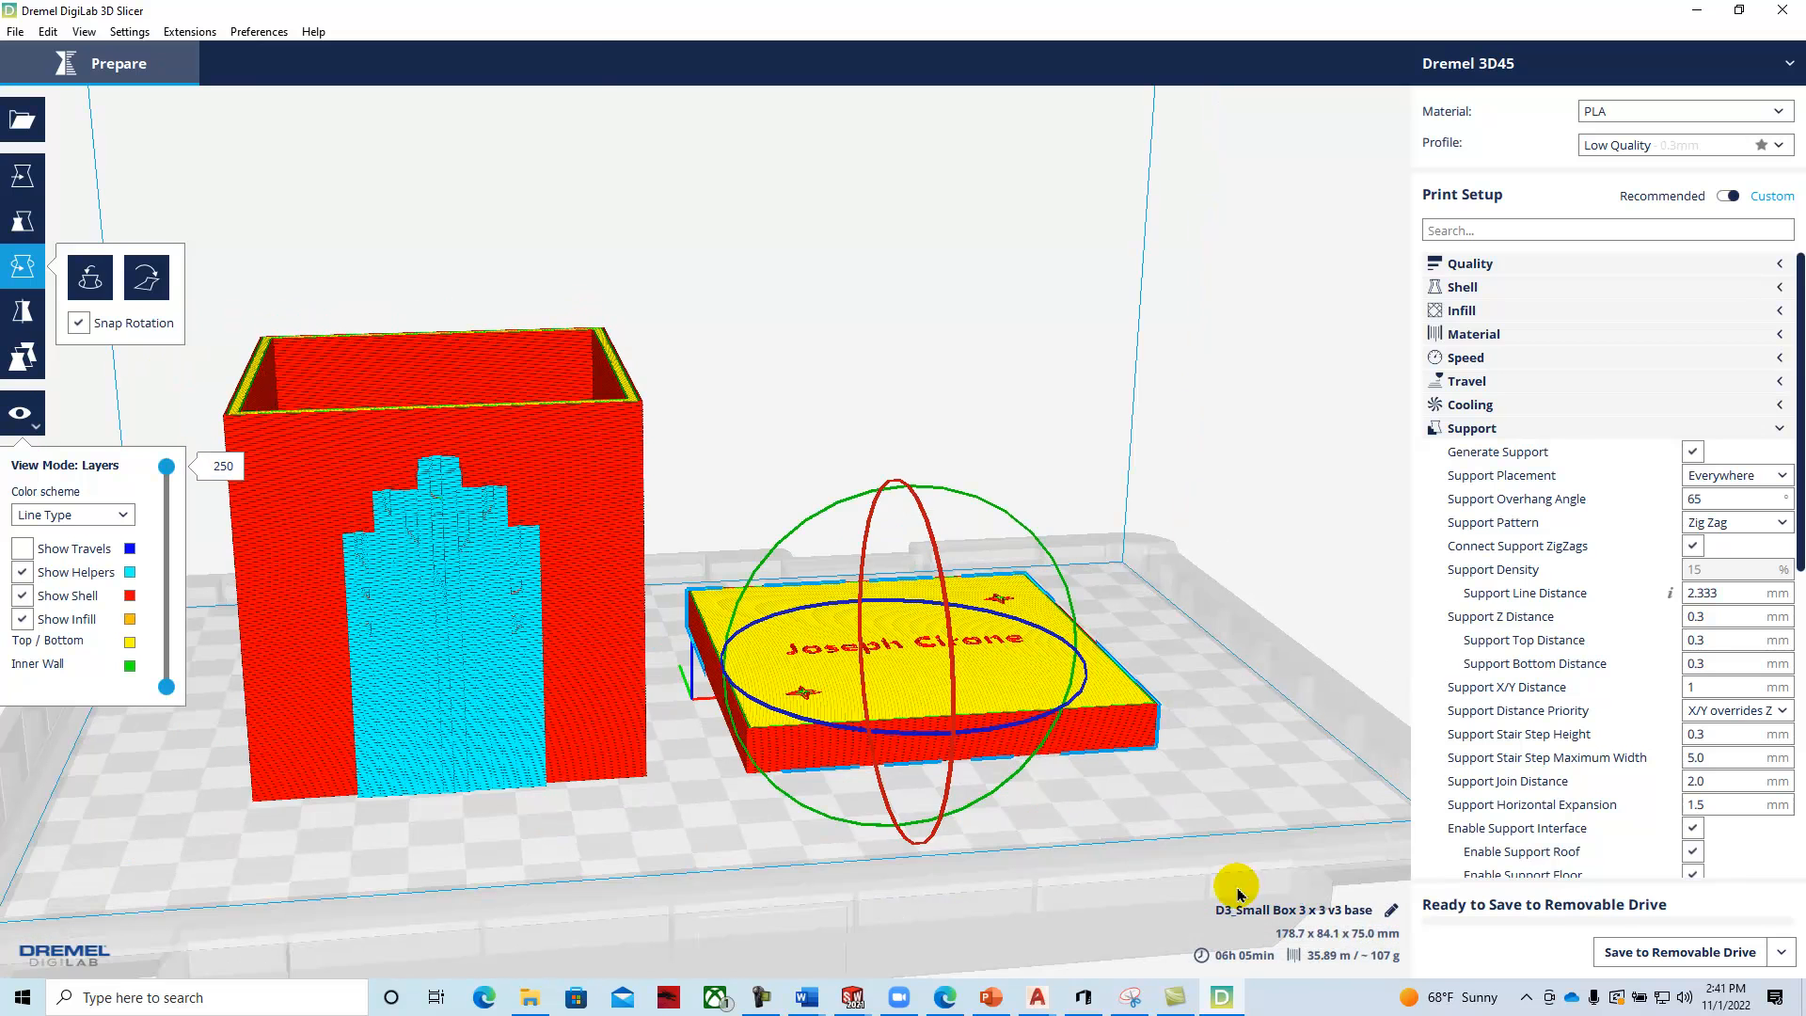
drag(1055, 568, 764, 823)
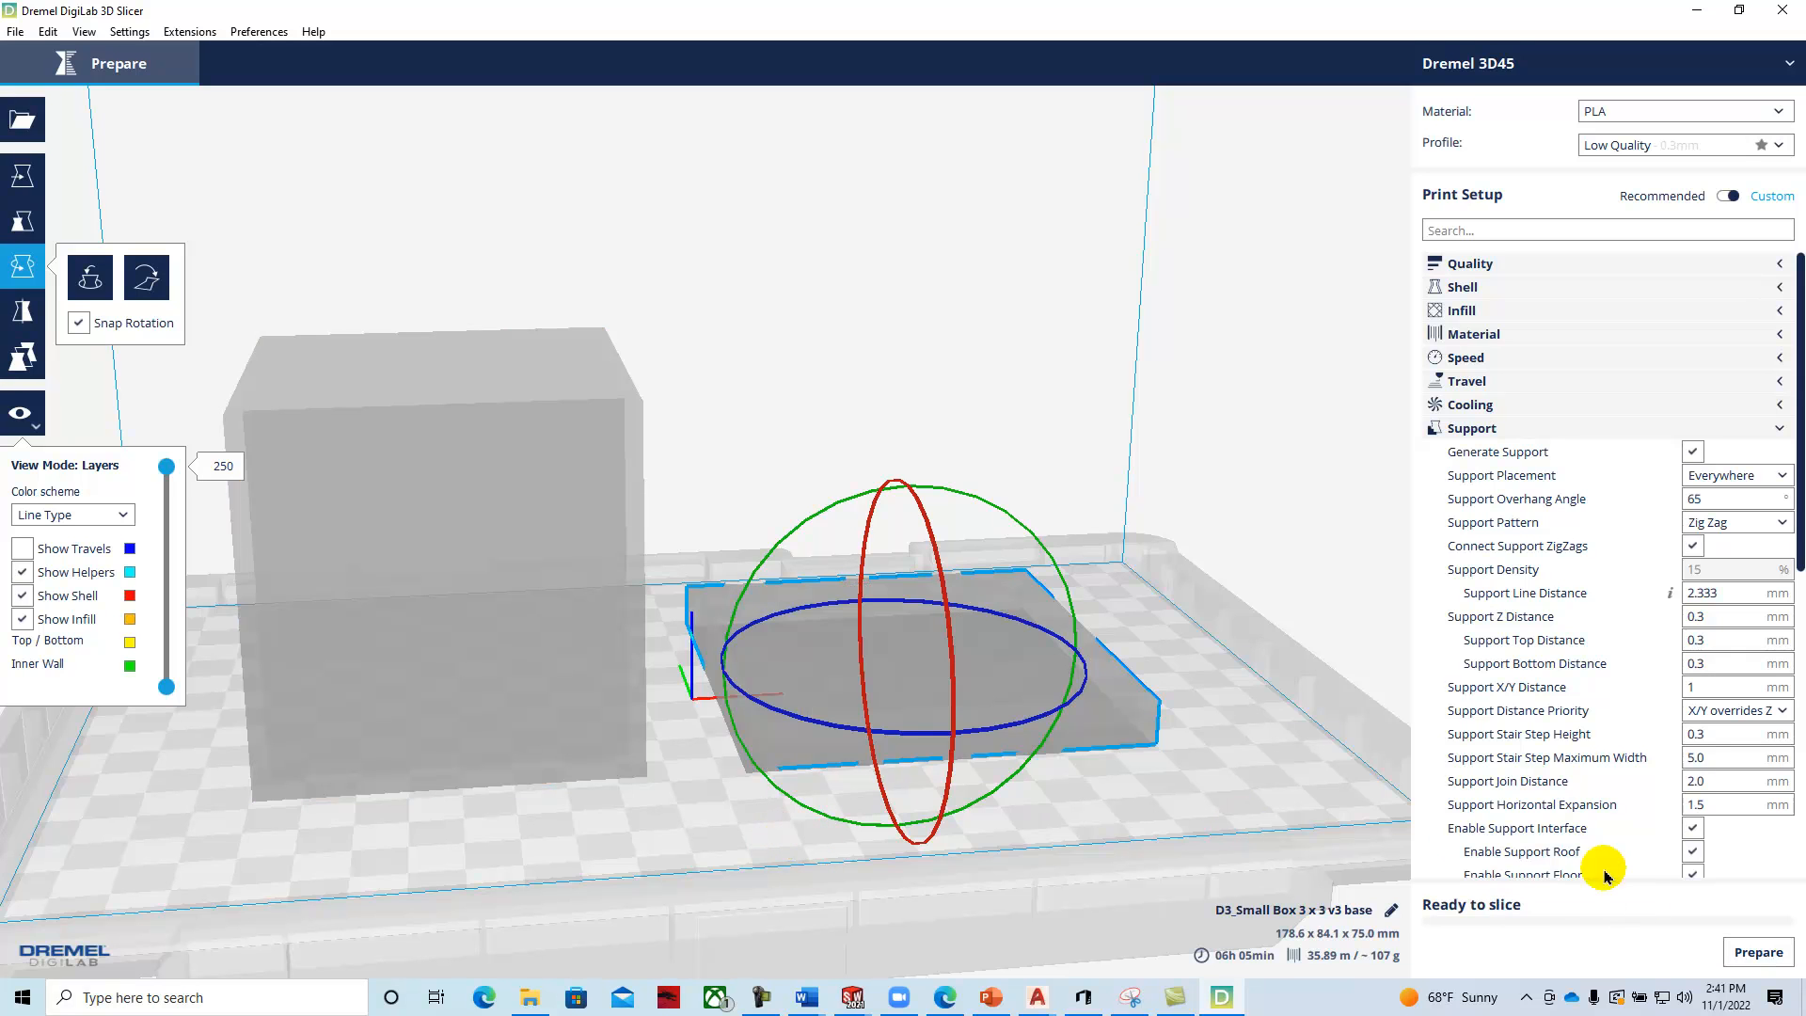
click(1758, 952)
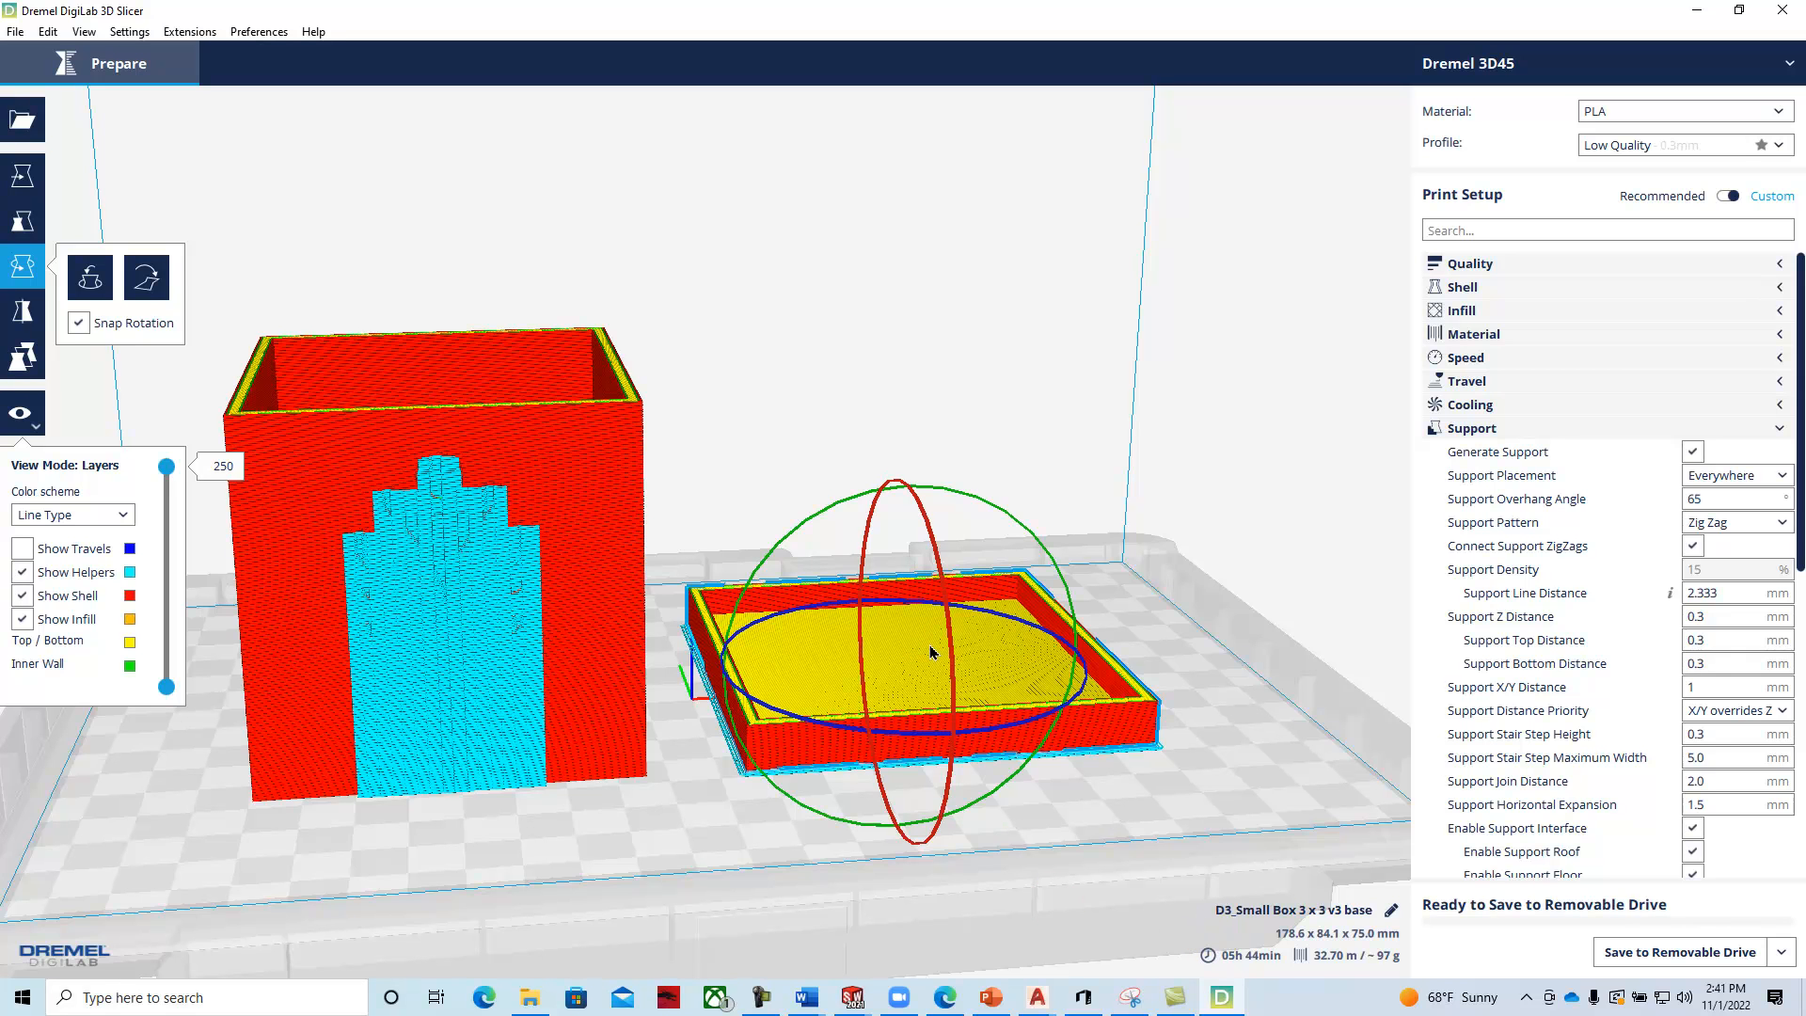
drag(846, 492, 866, 774)
click(1756, 954)
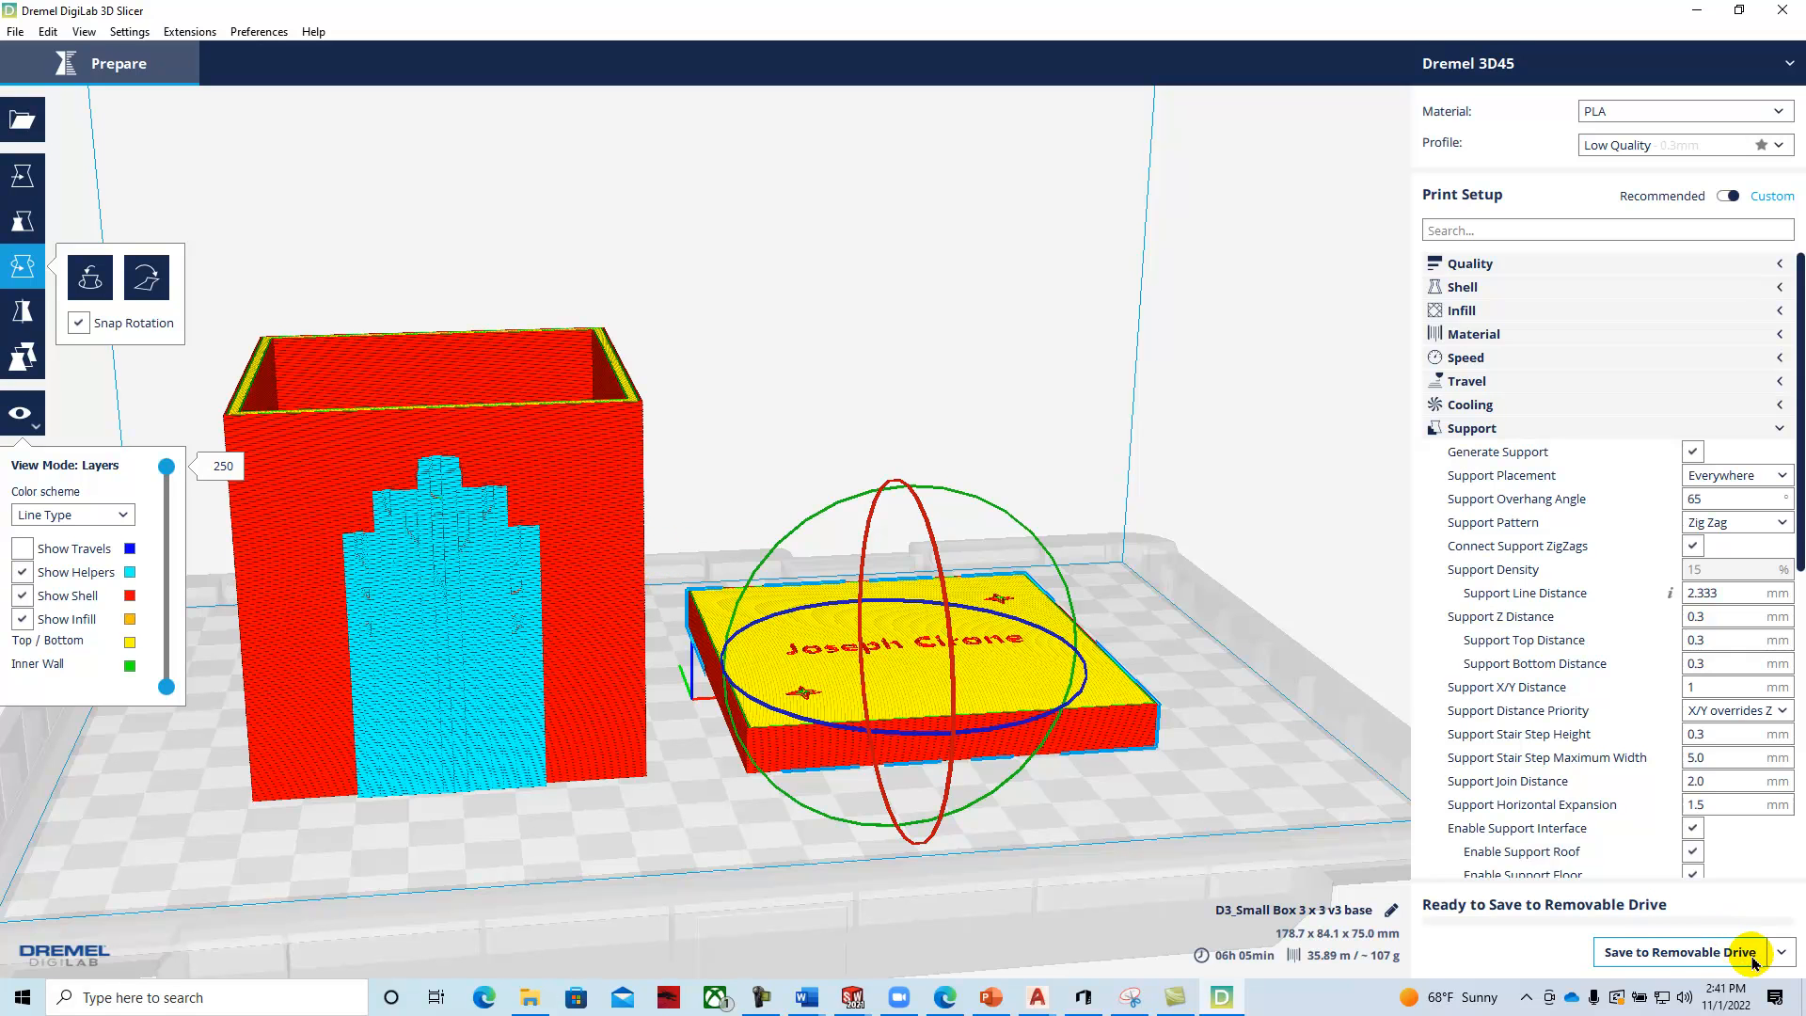
Rename the print job to JC-Small Box 3 x 3 v3 base and review the available save destinations.
click(1251, 899)
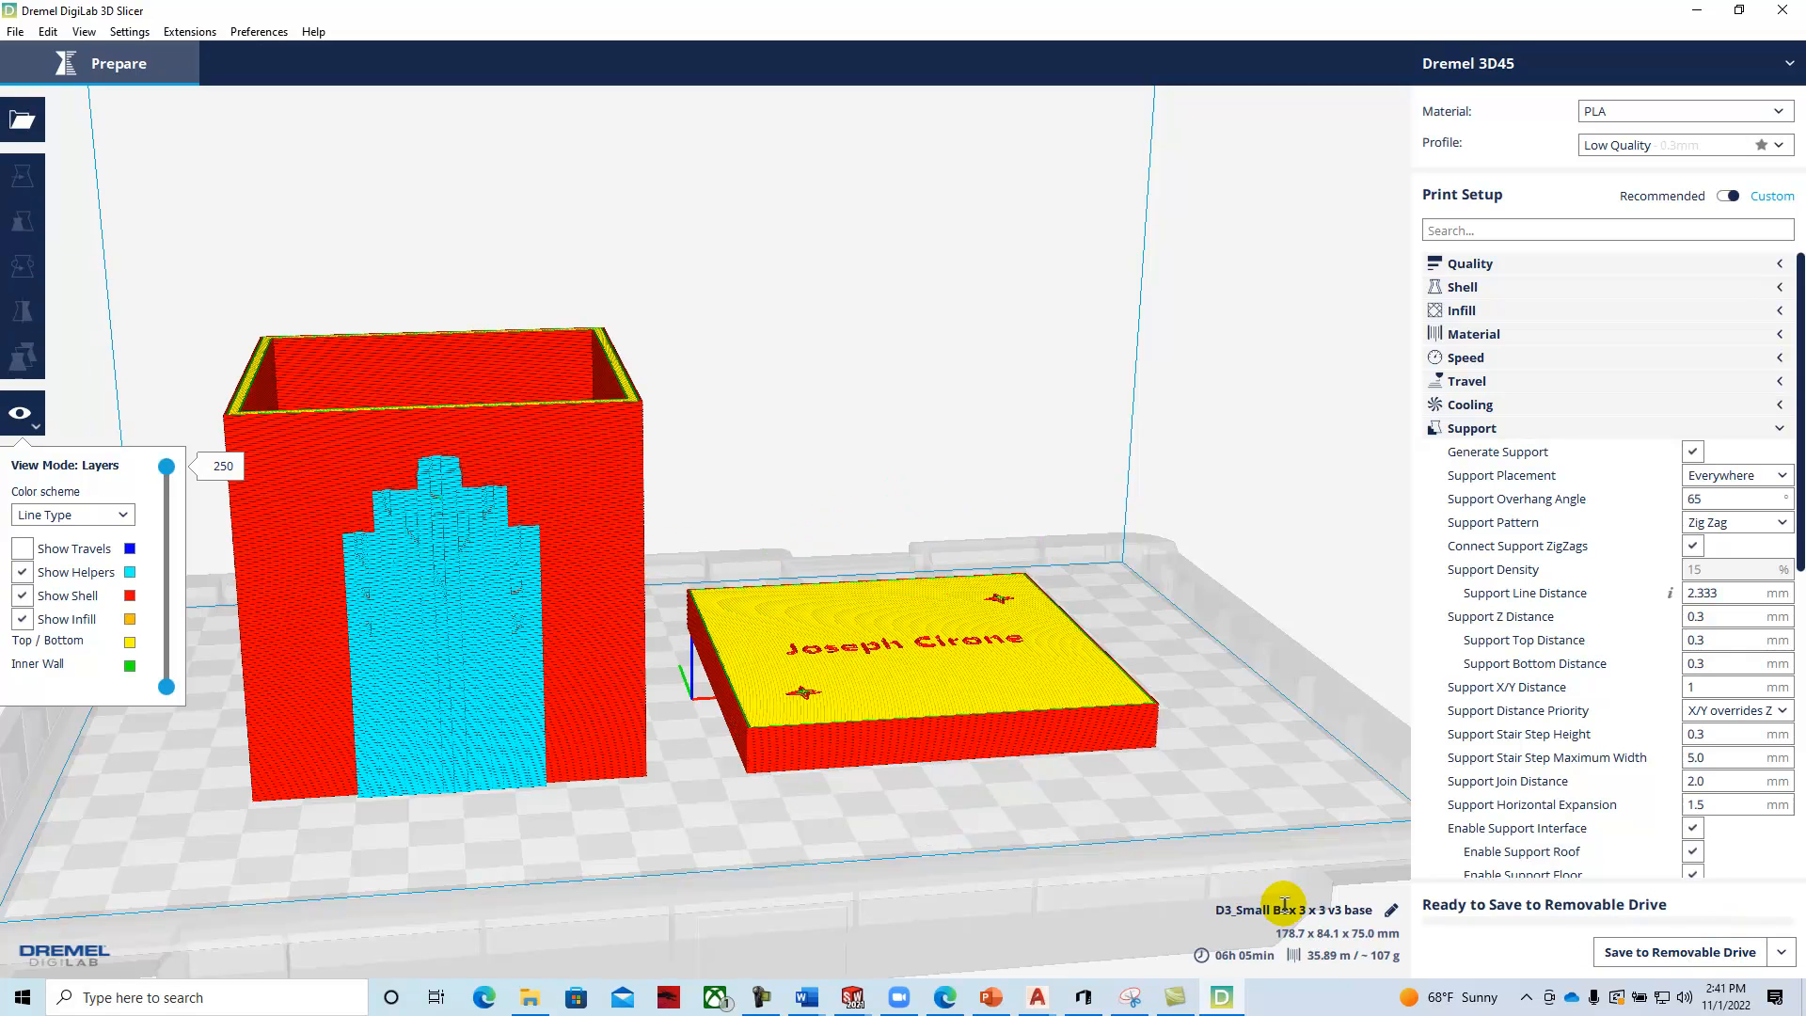
click(1392, 910)
click(1240, 908)
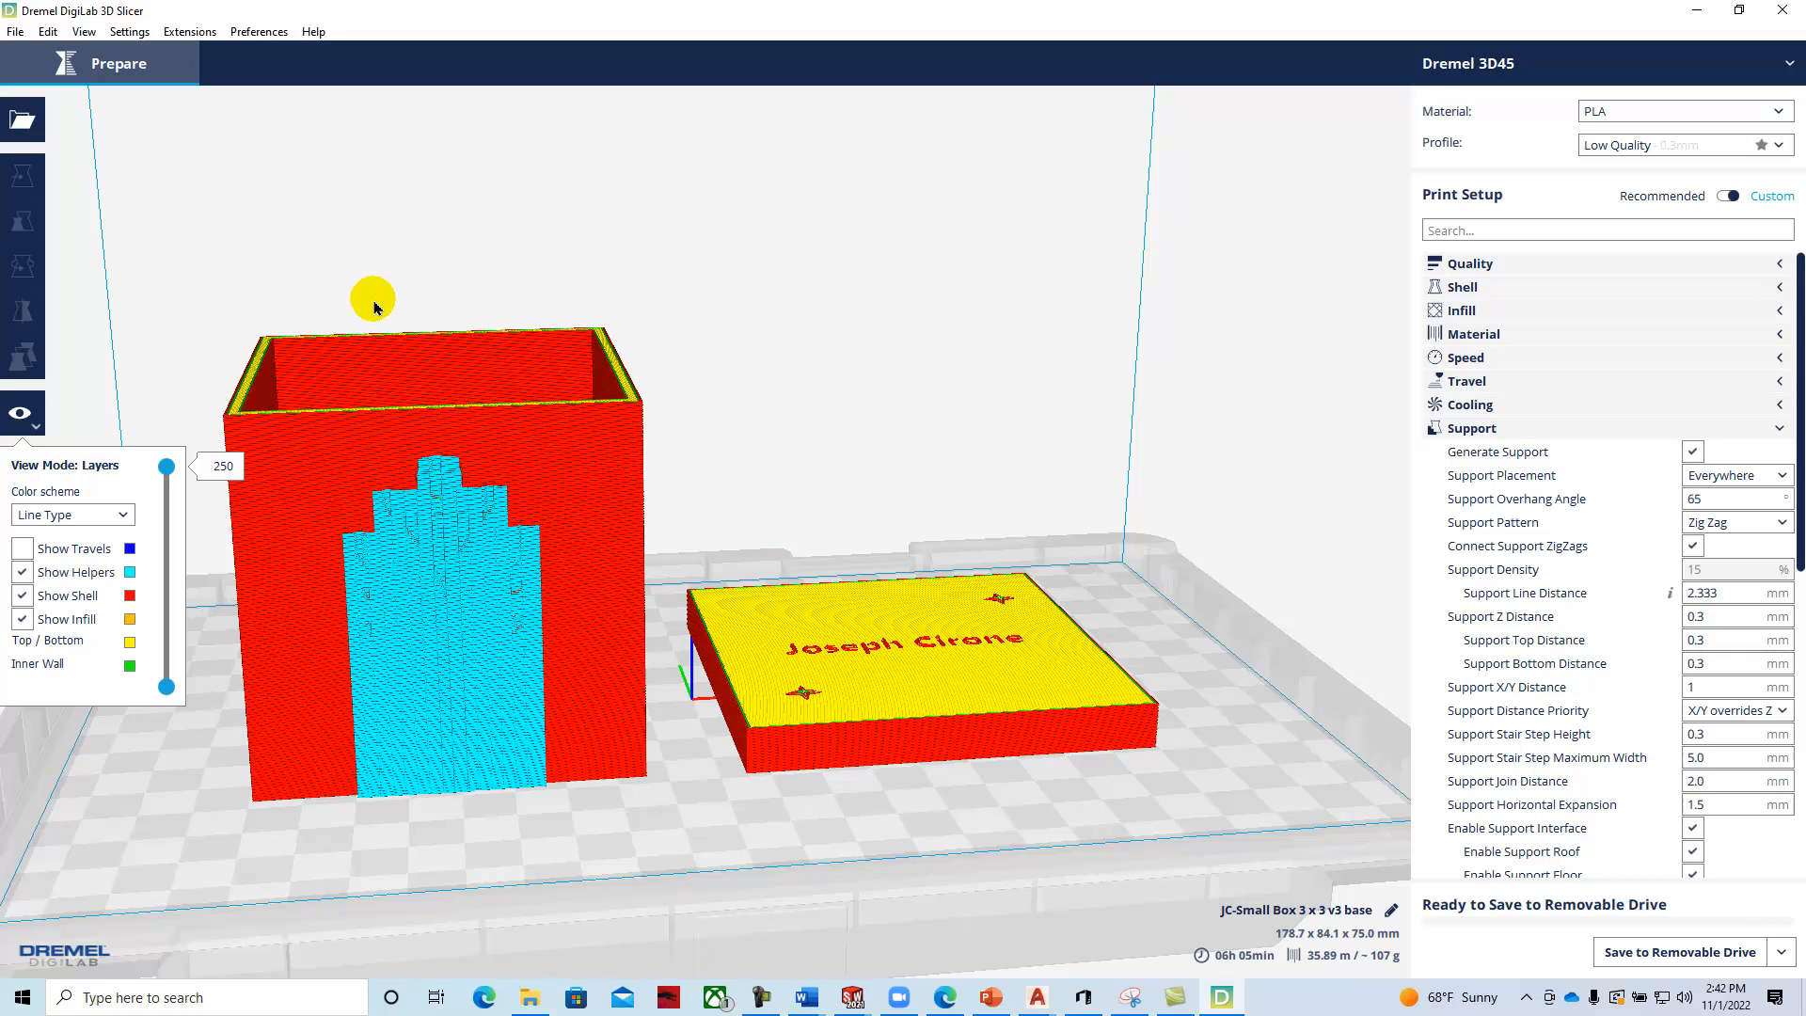
click(1781, 956)
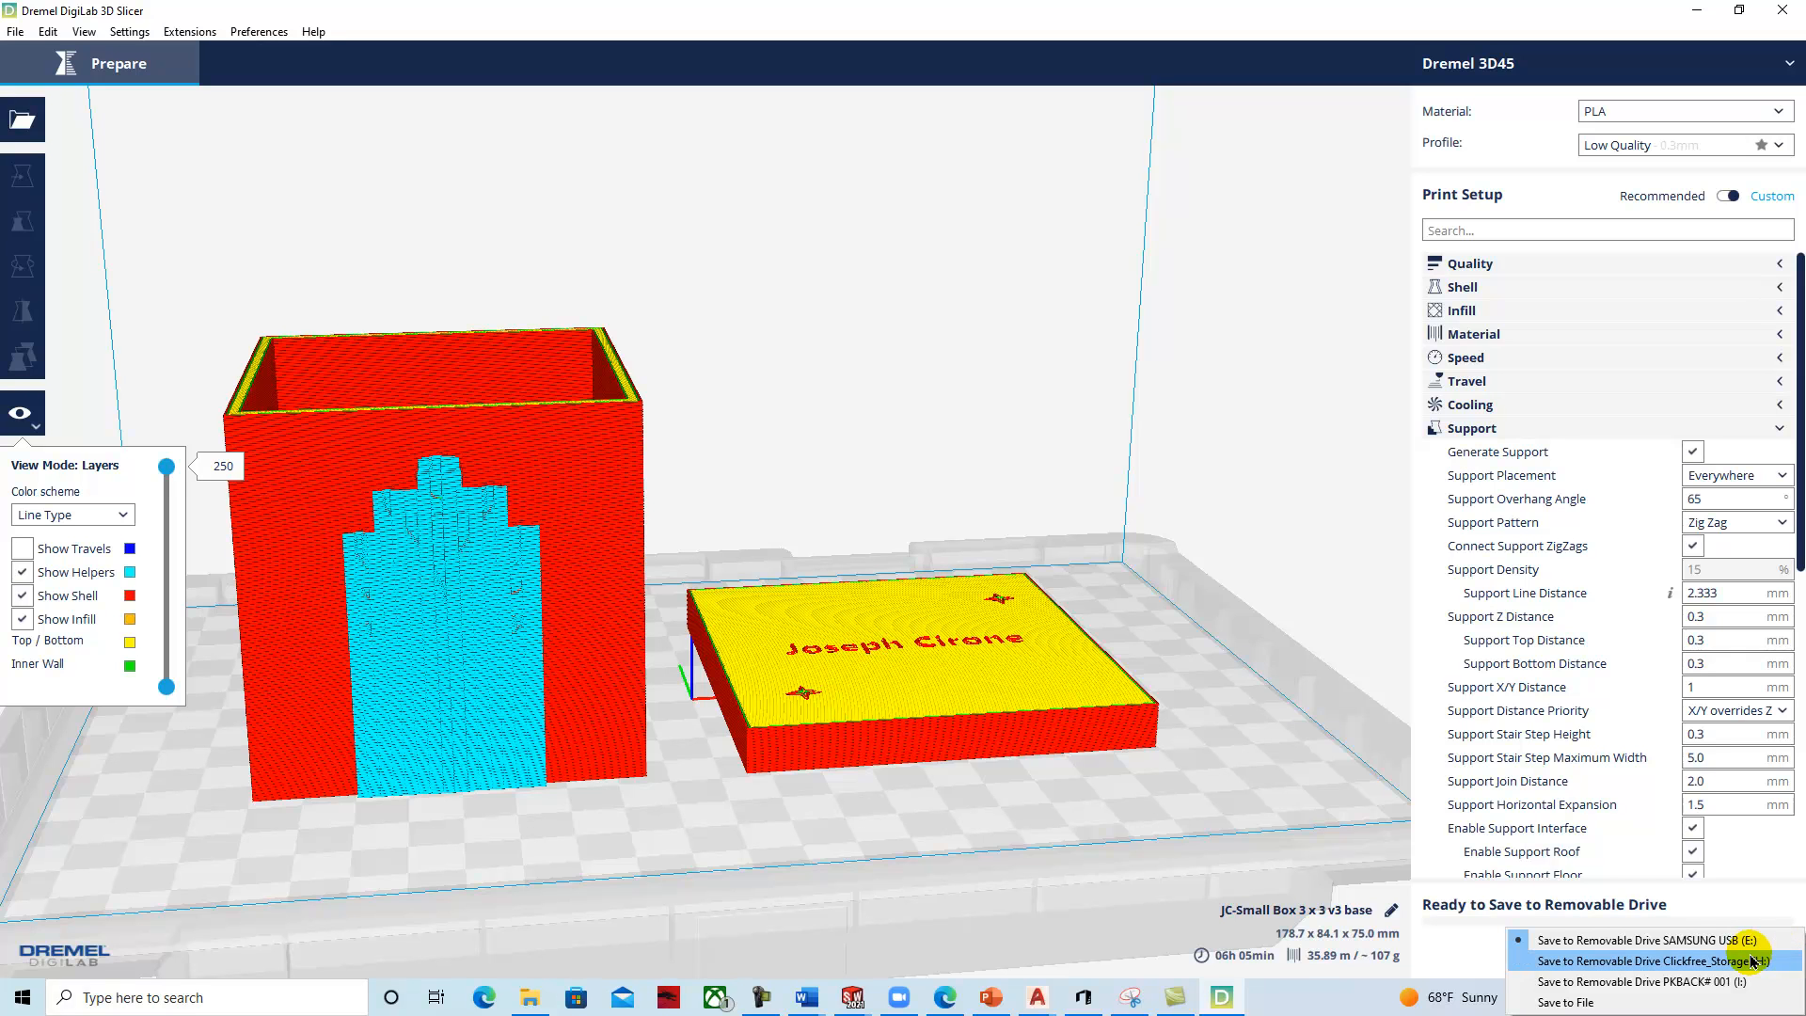
click(1750, 960)
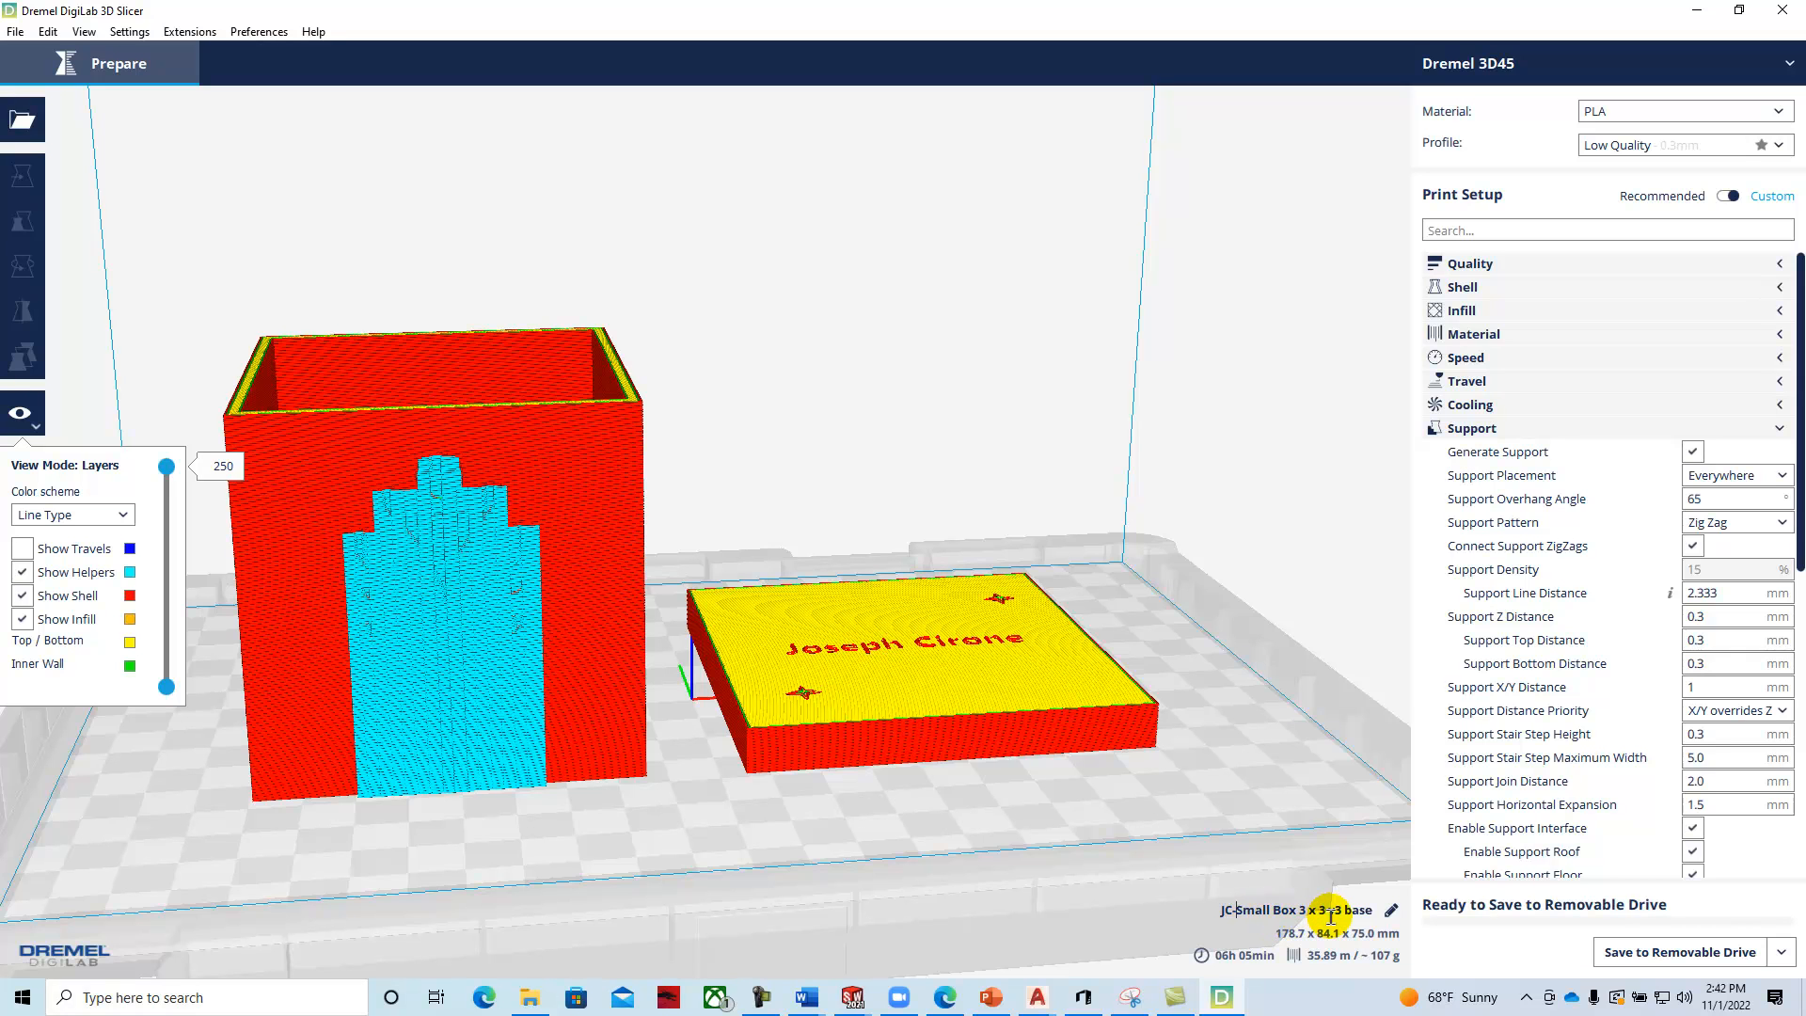
Append "-top" to the job name and save the sliced box and lid to the SAMSUNG USB removable drive.
click(1371, 910)
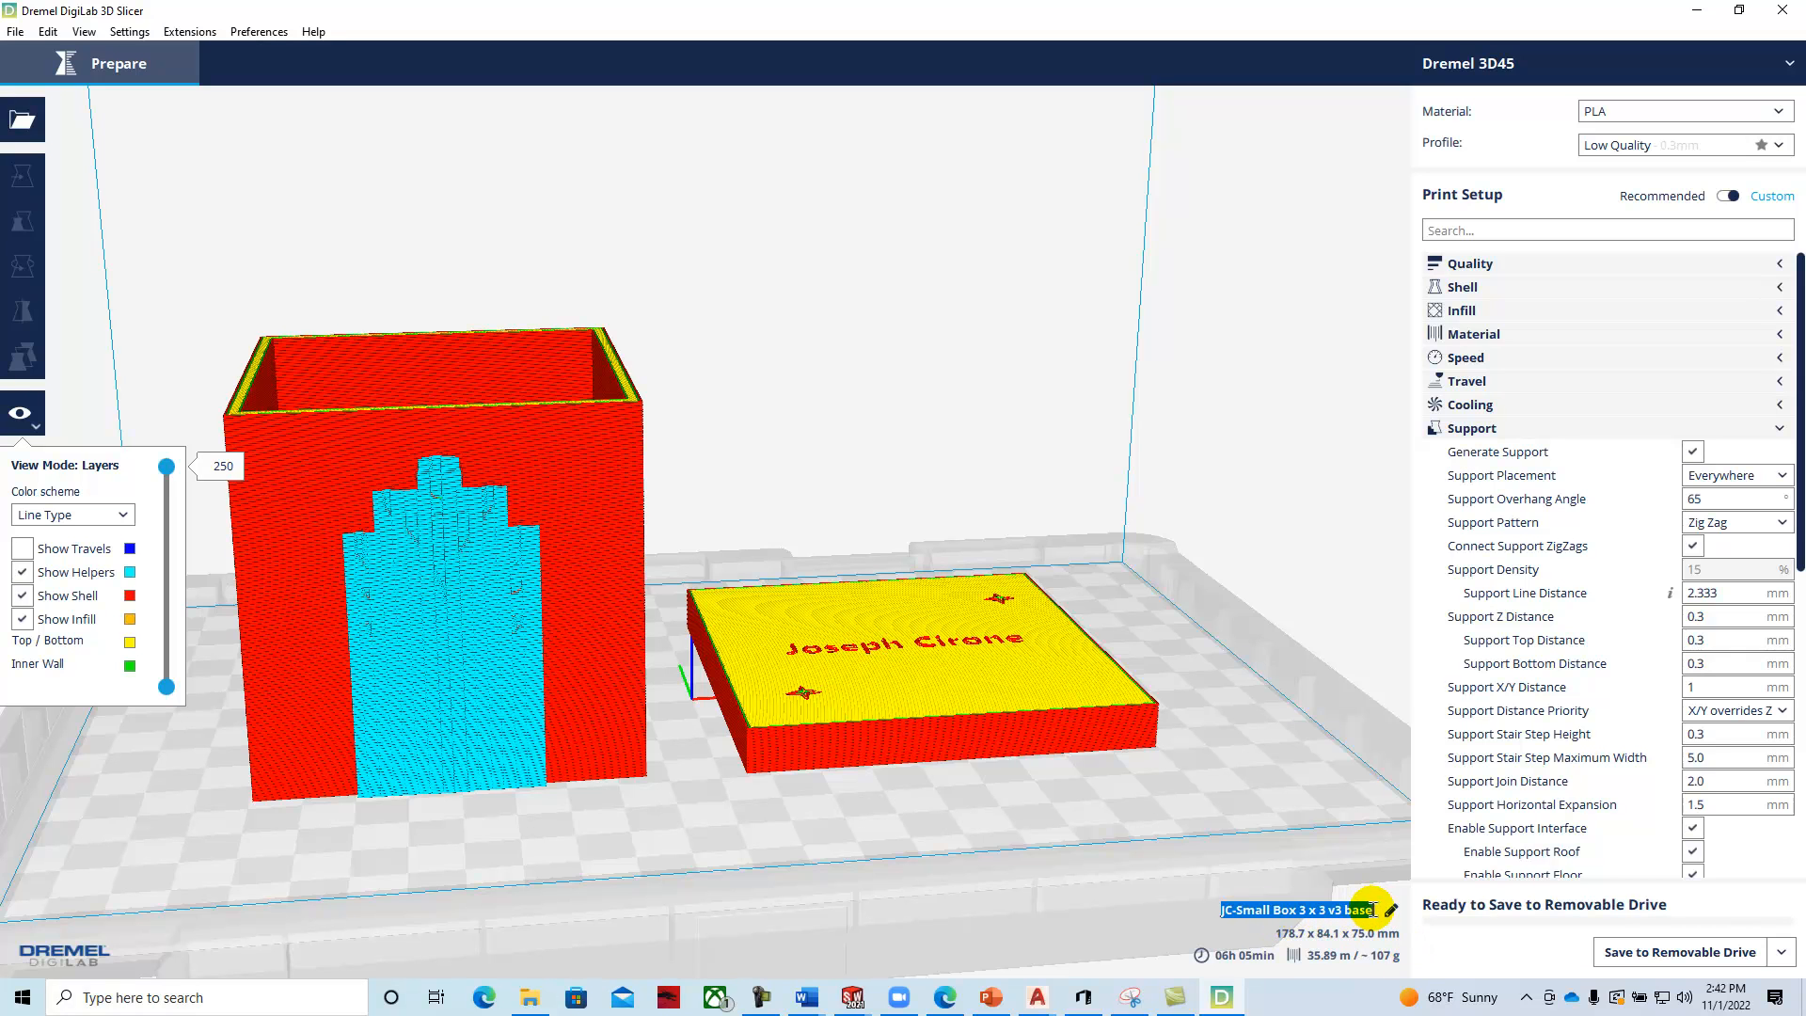
key(Return)
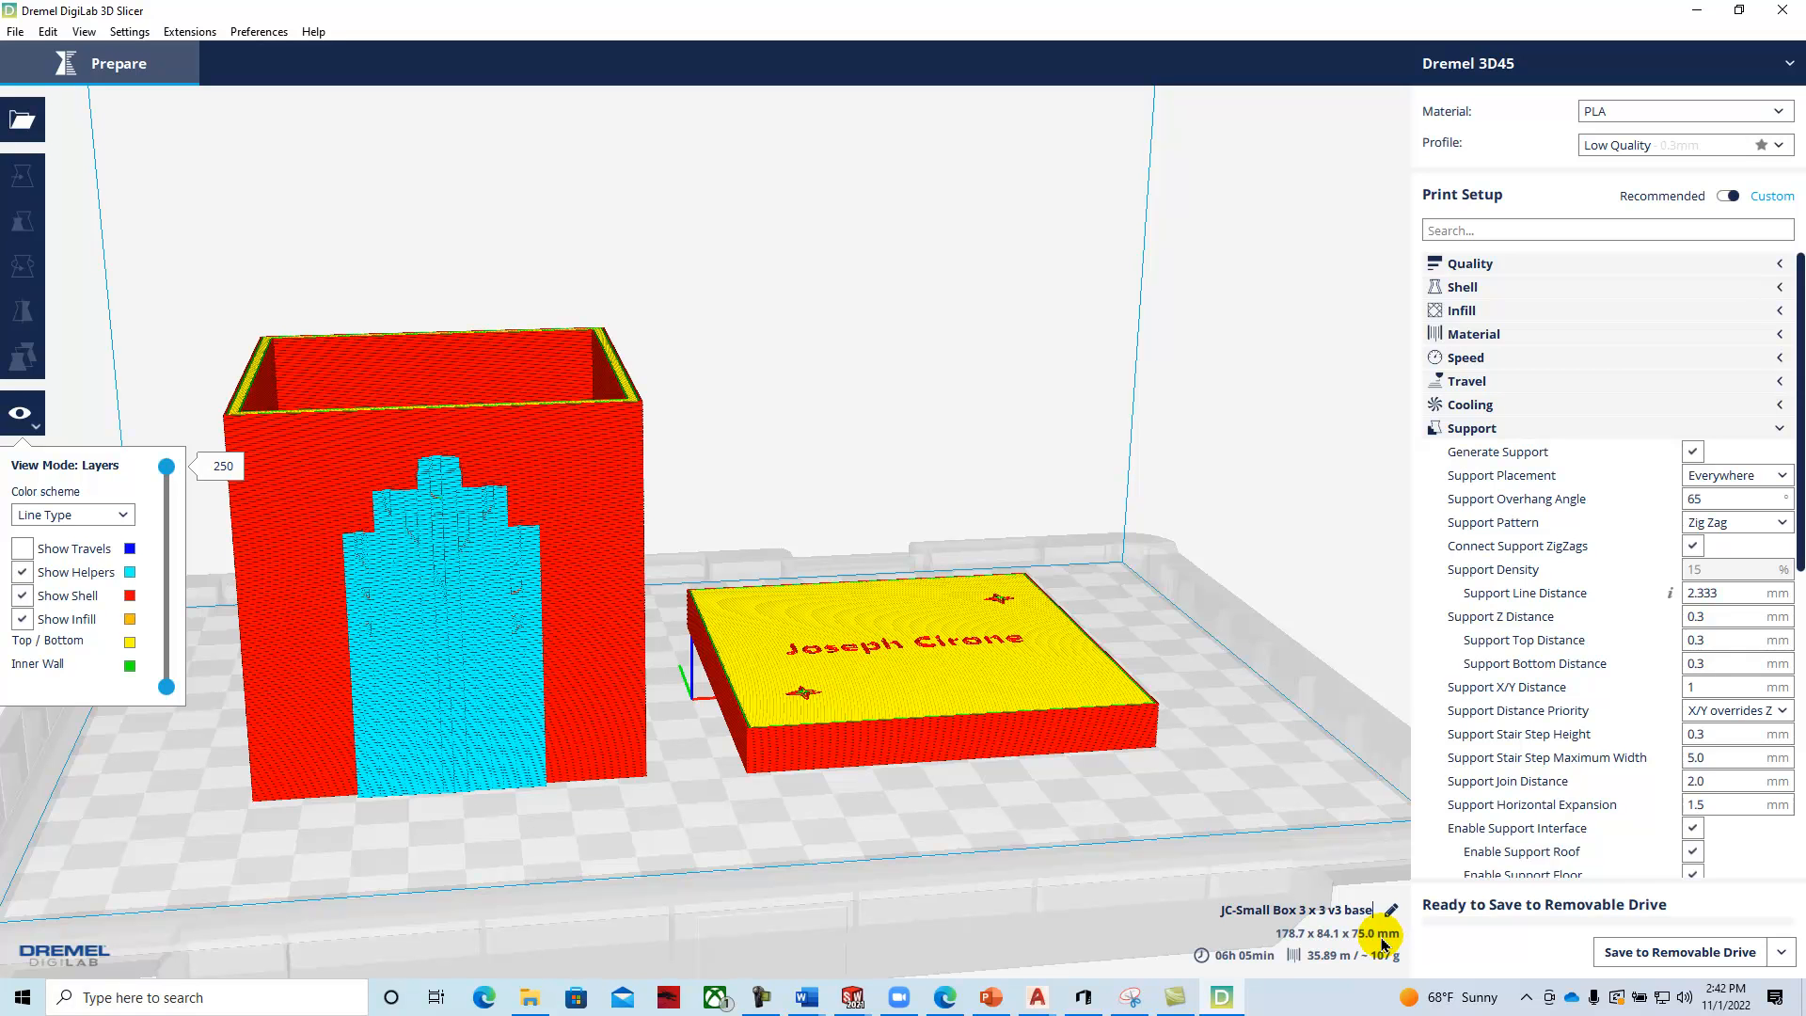
text(-top)
click(1637, 954)
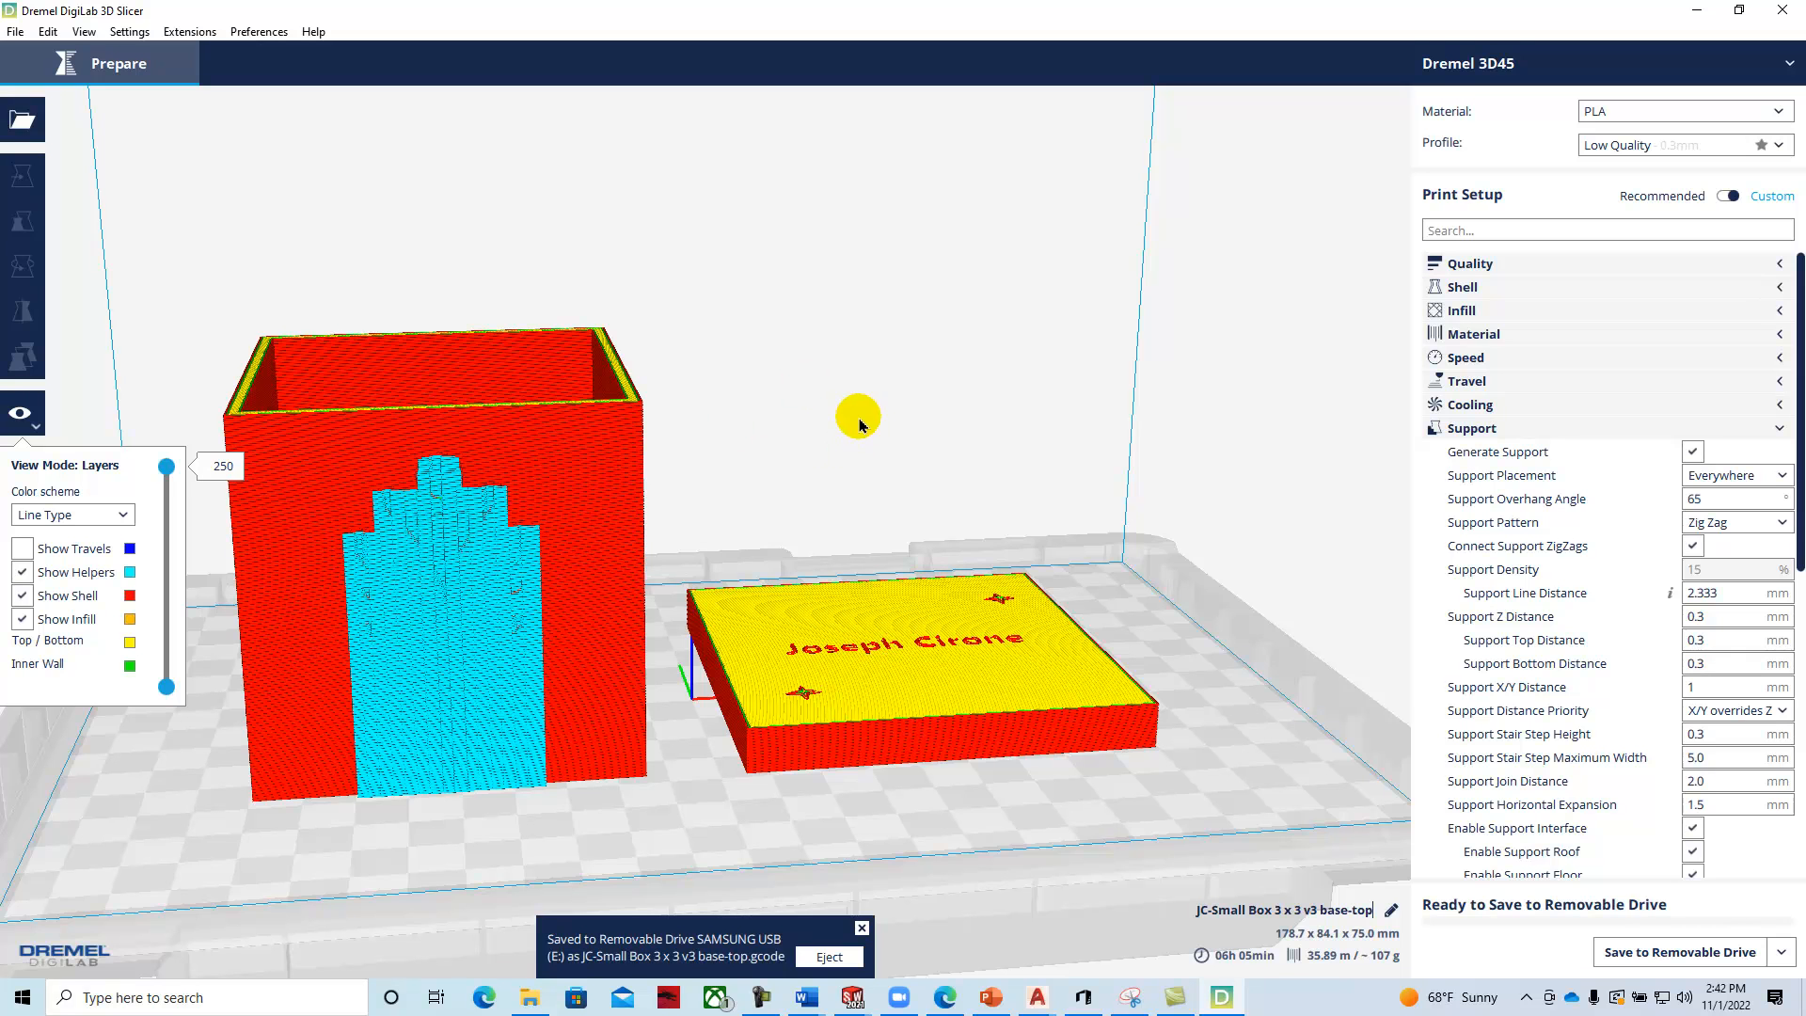
Delete the box and the lid from the build plate.
click(542, 478)
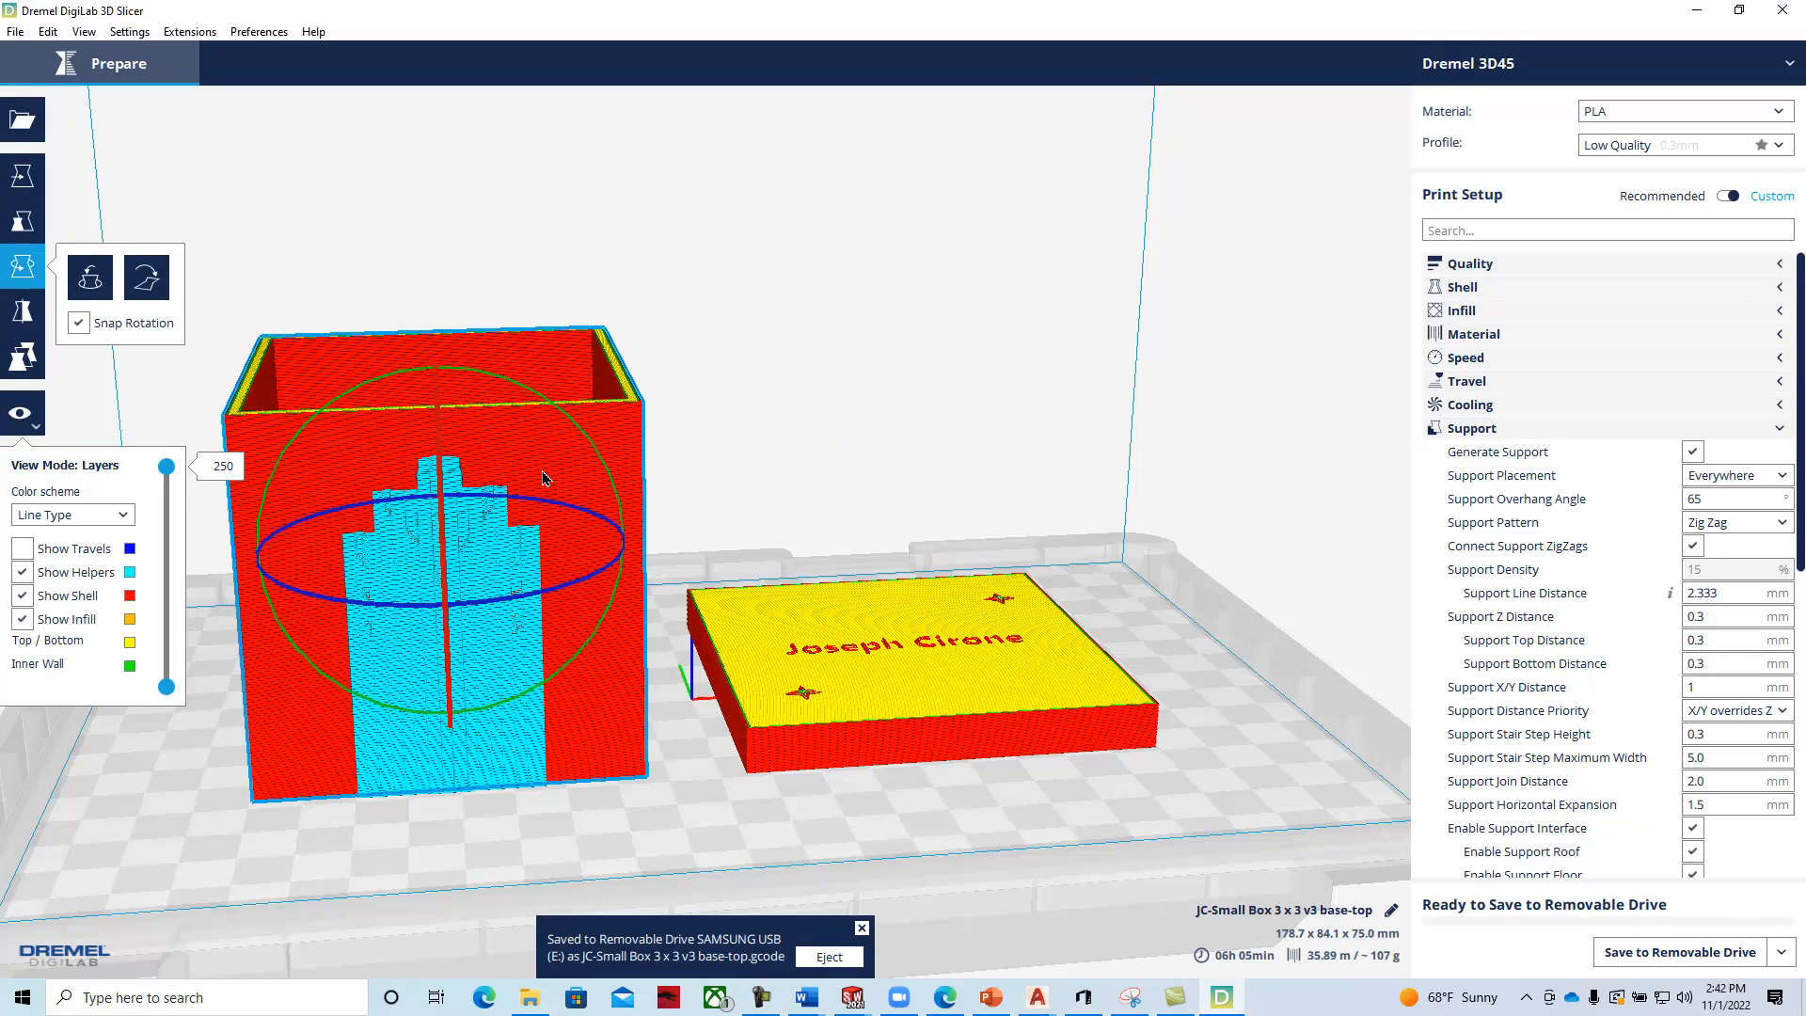
key(Delete)
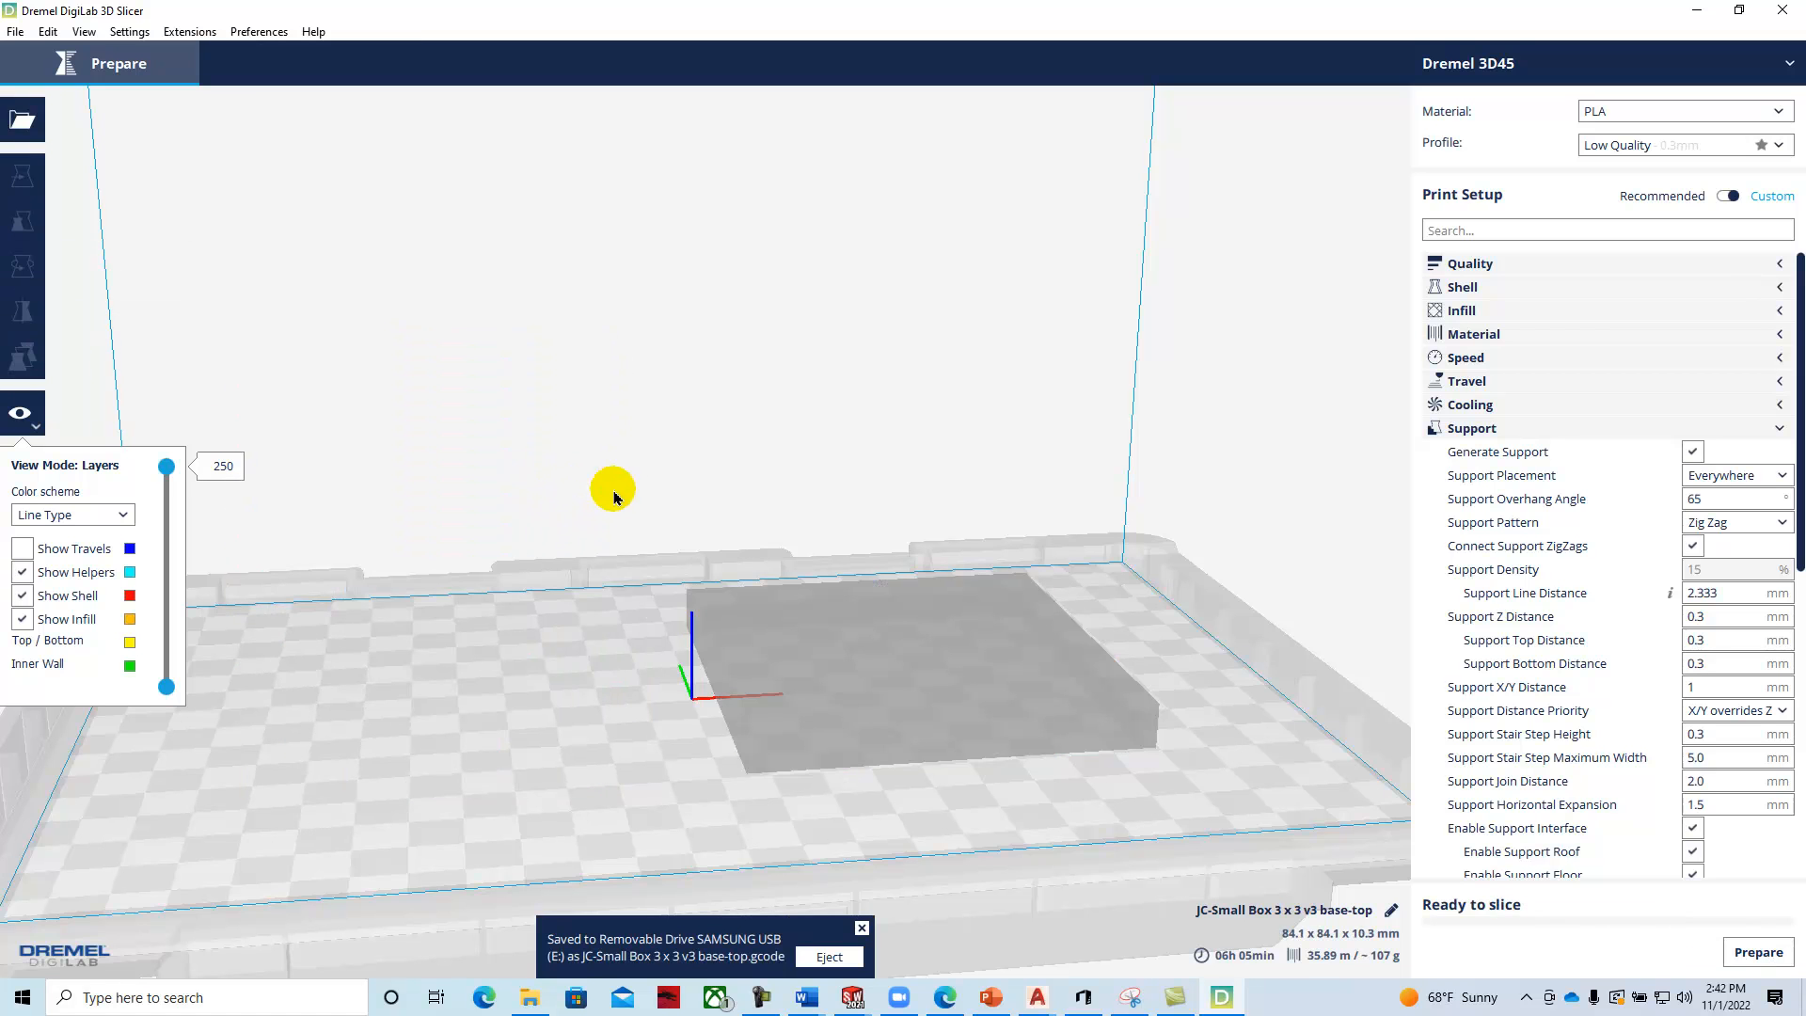
click(894, 655)
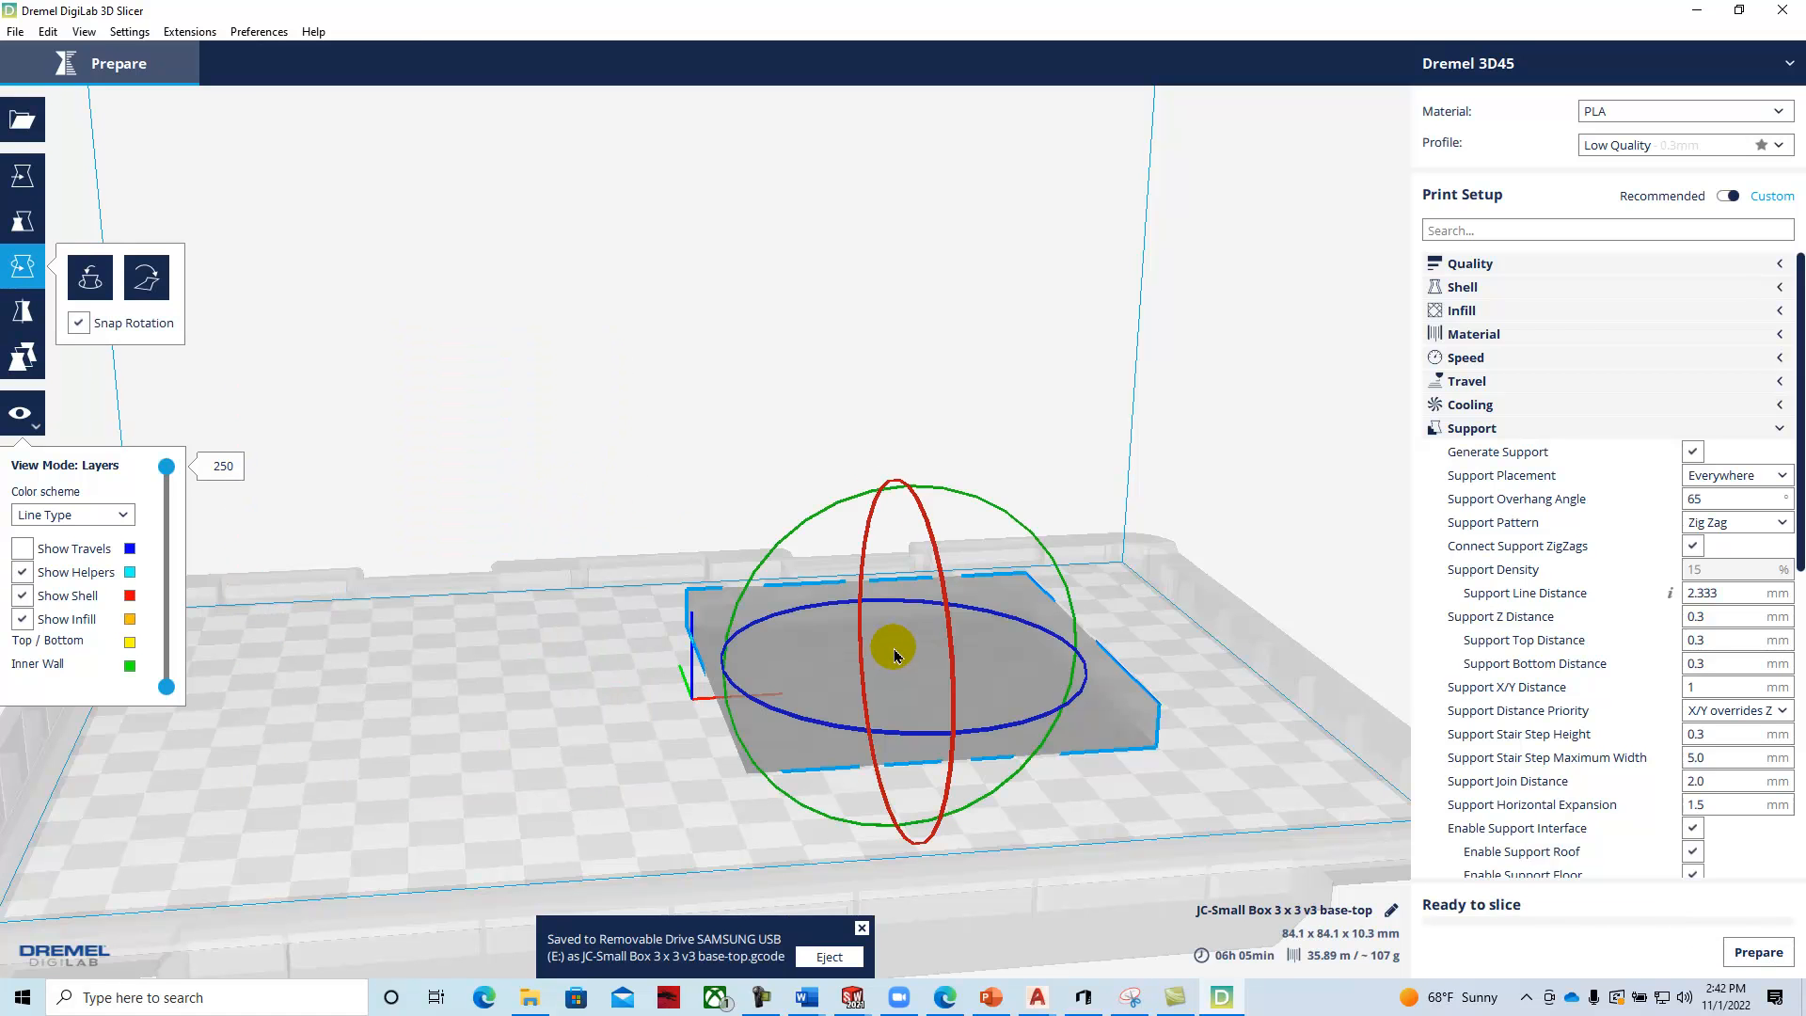
key(Delete)
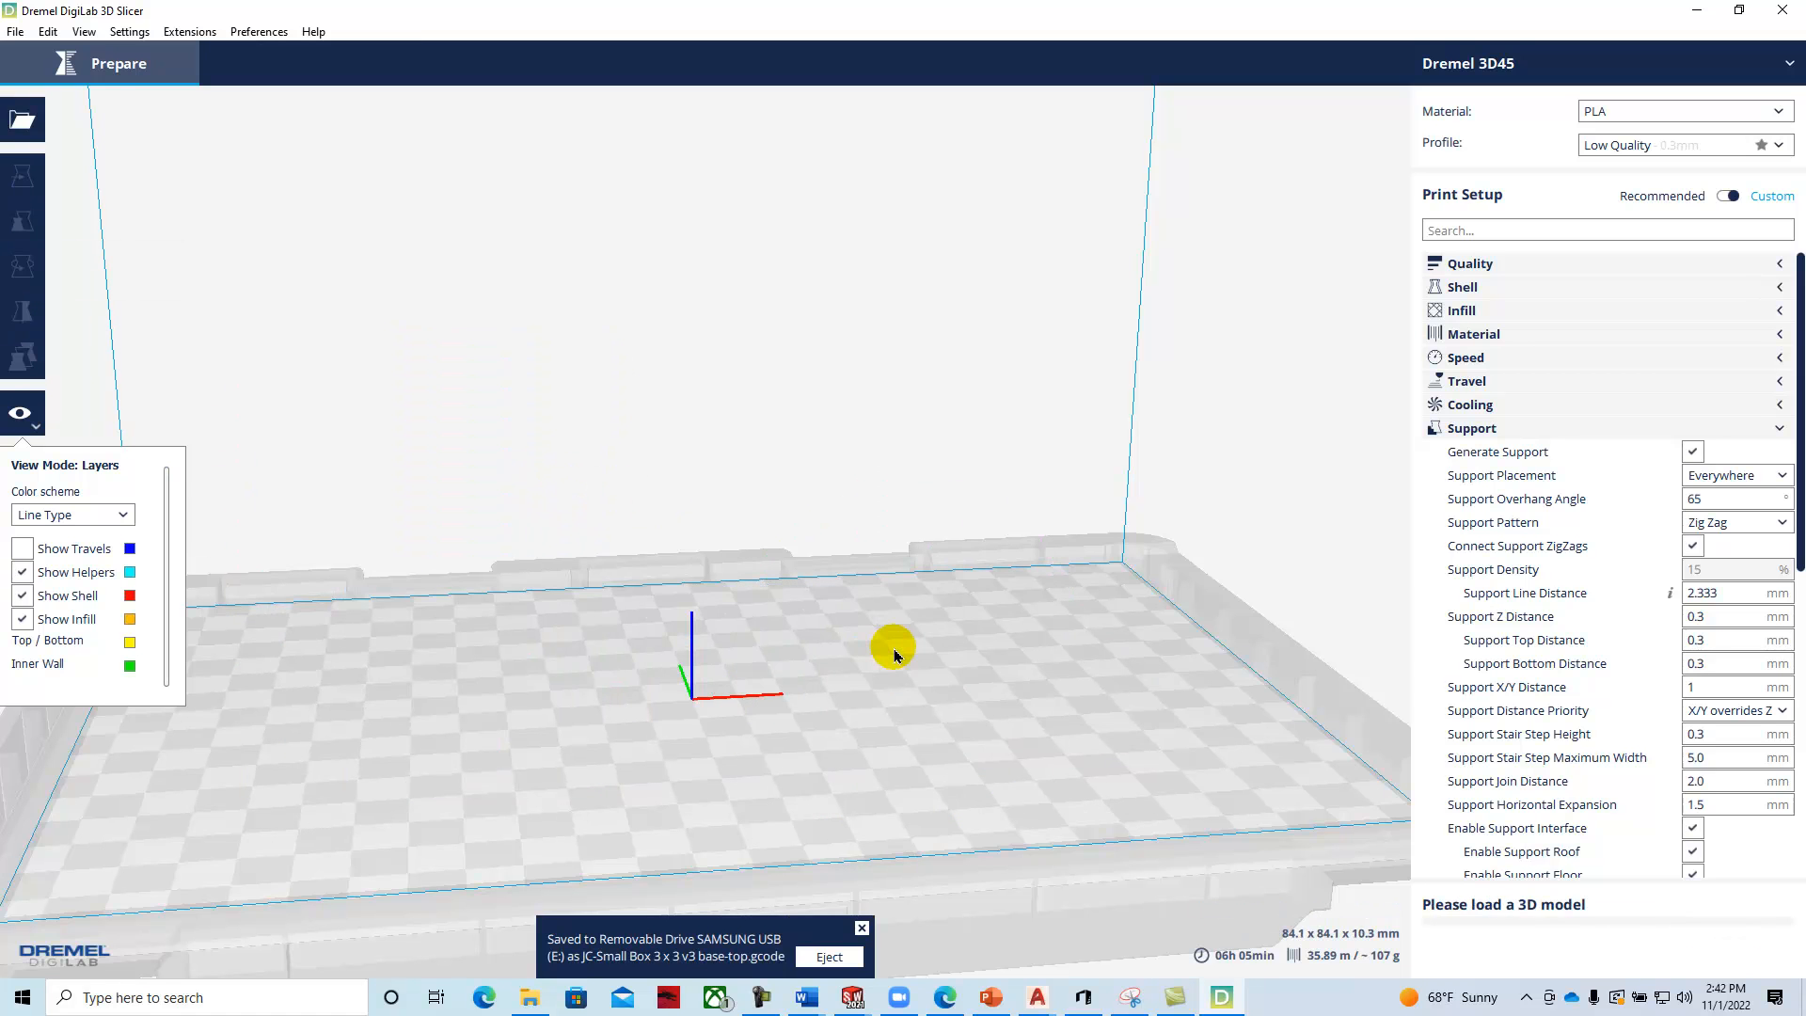
Load the Oakleaf model from the CAD-107 folder onto the build plate.
click(23, 119)
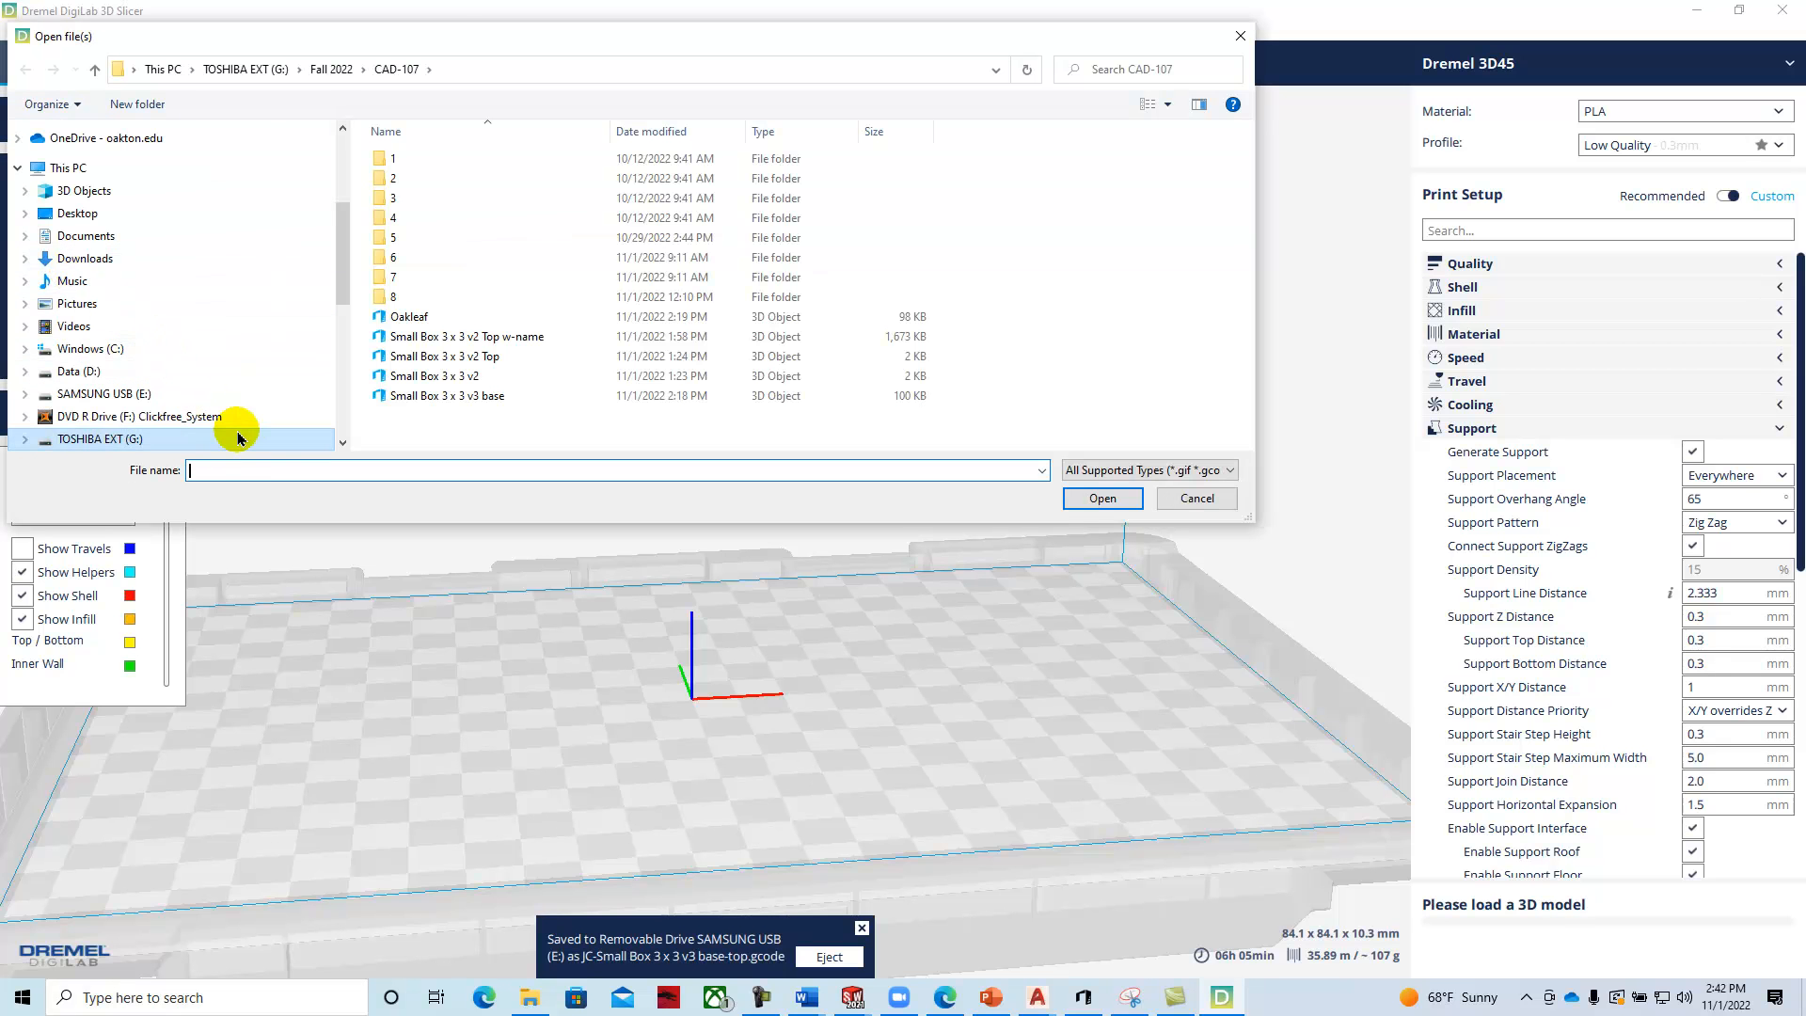
click(415, 320)
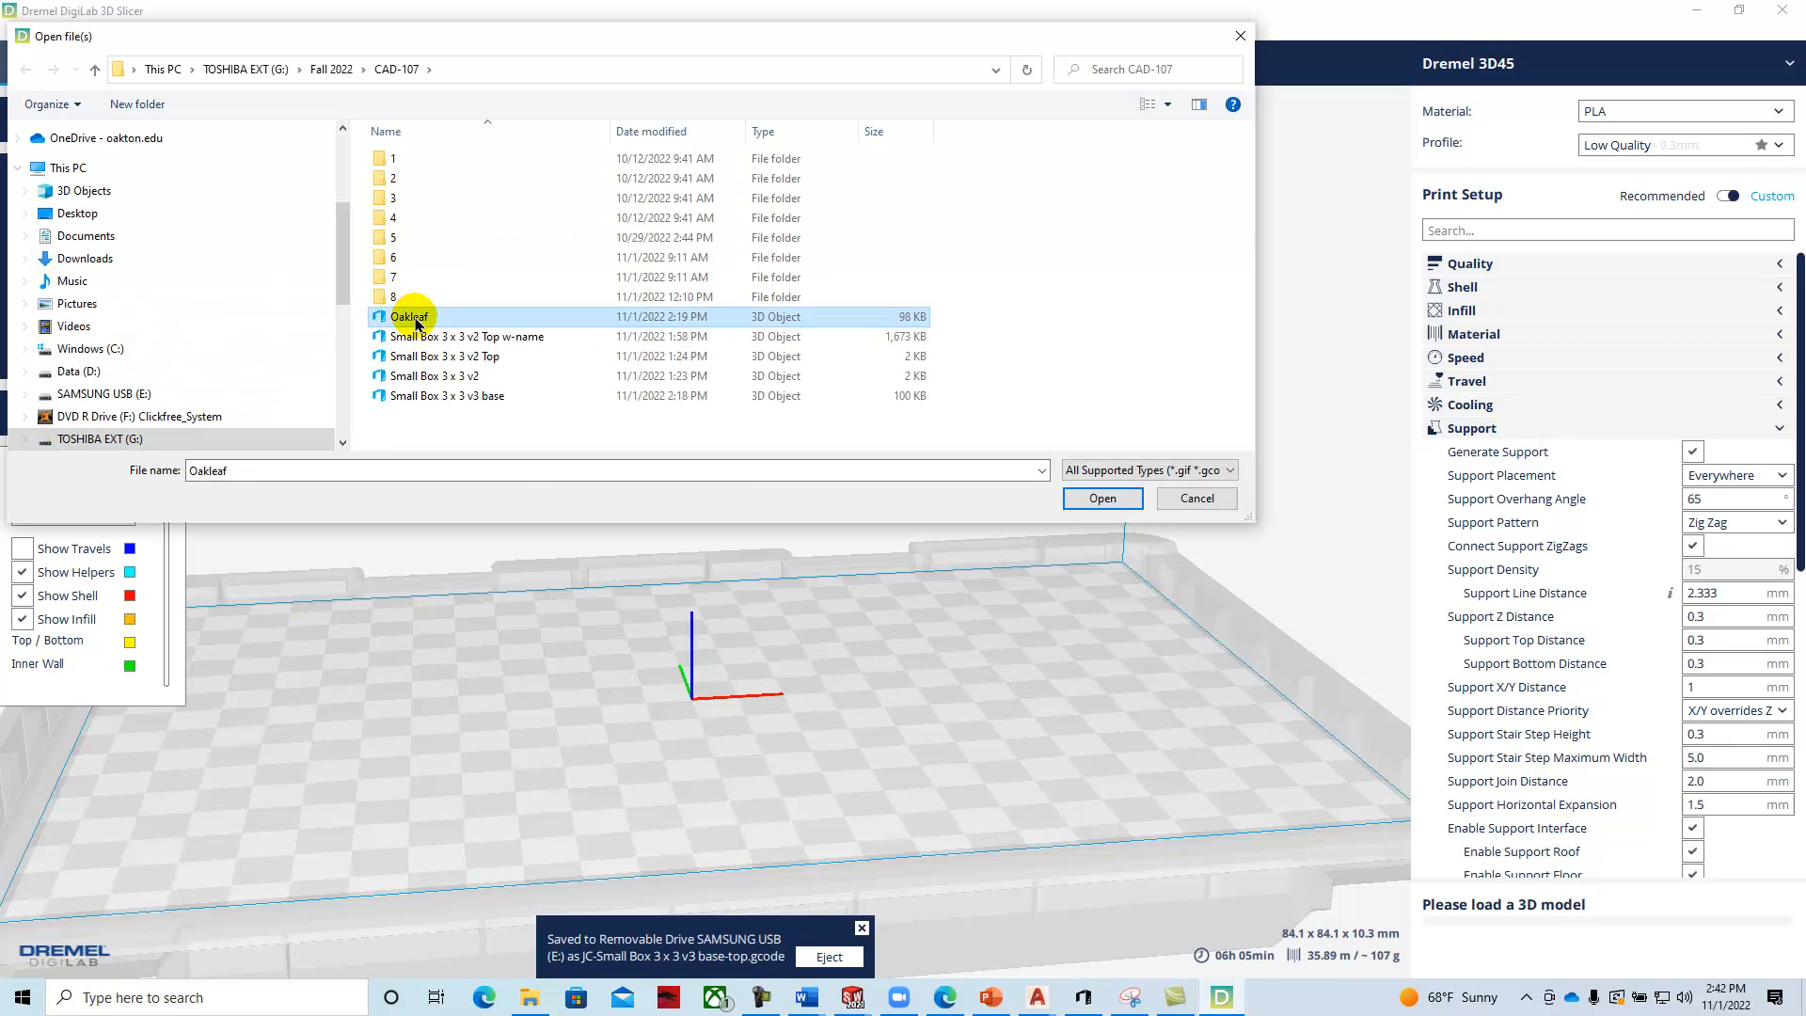
click(1072, 500)
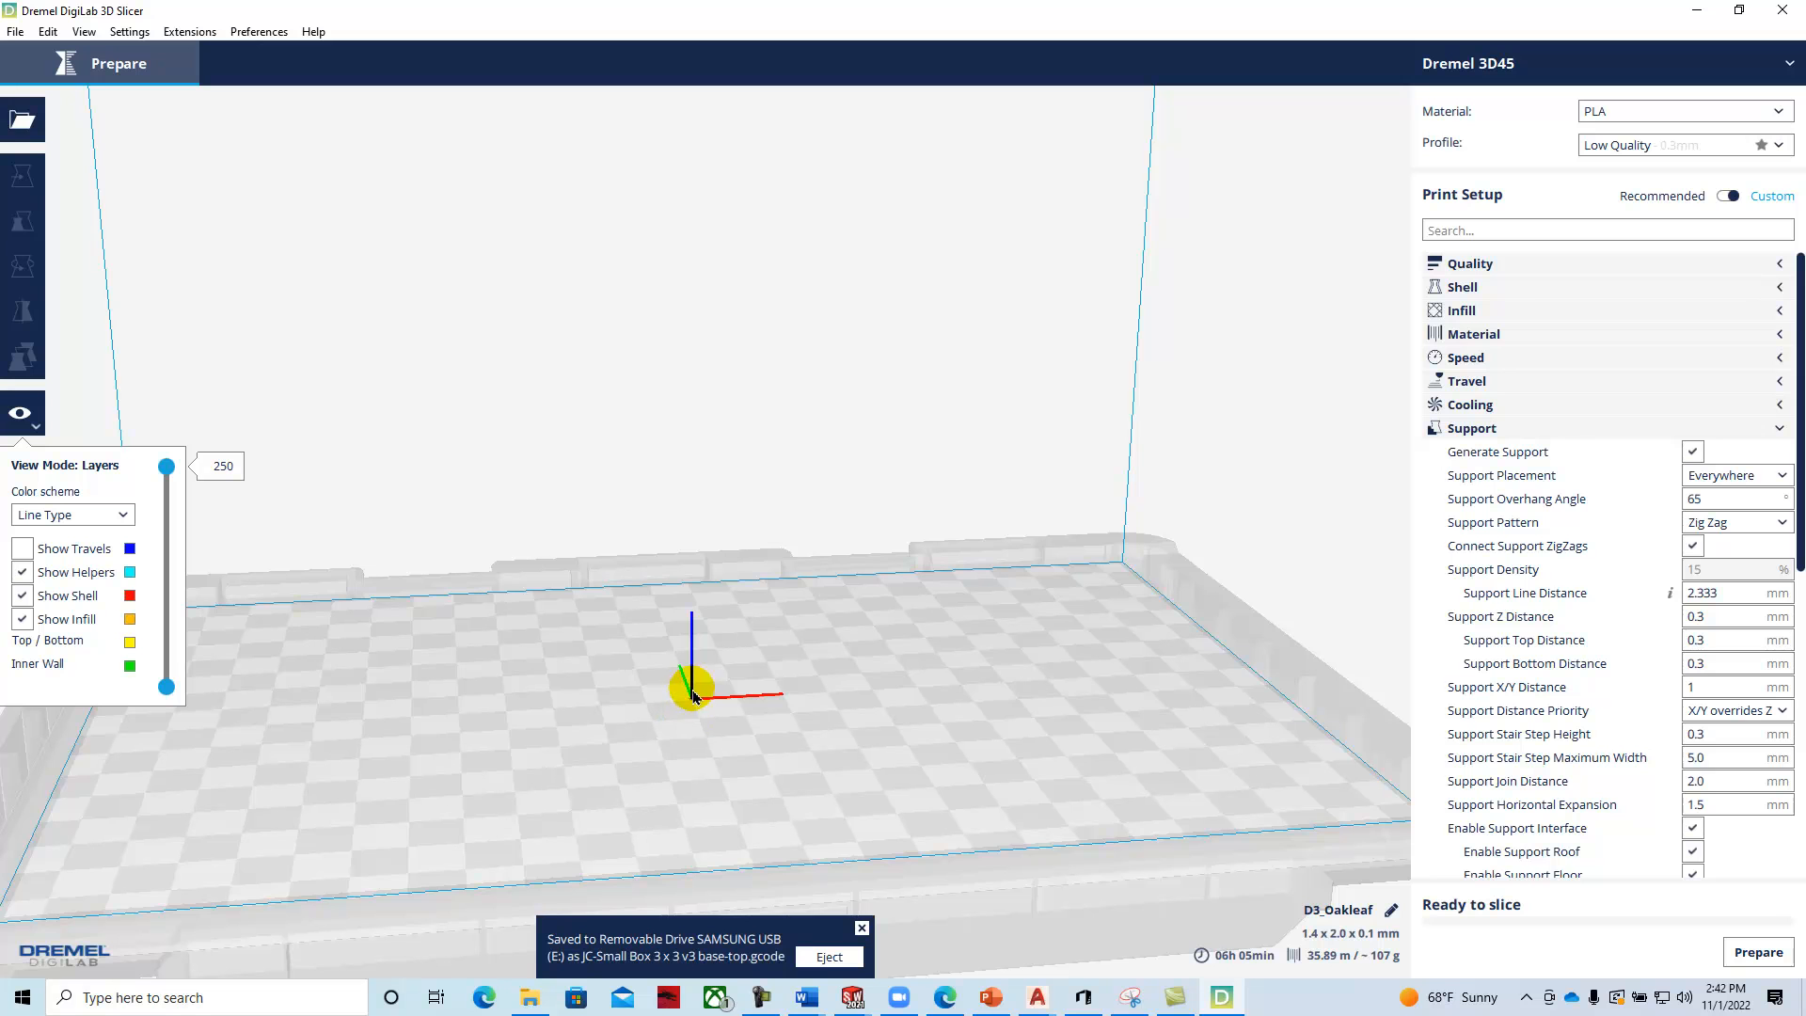
Scale the oak leaf uniformly to 2500% and deselect it.
scroll(689, 712, up, 4)
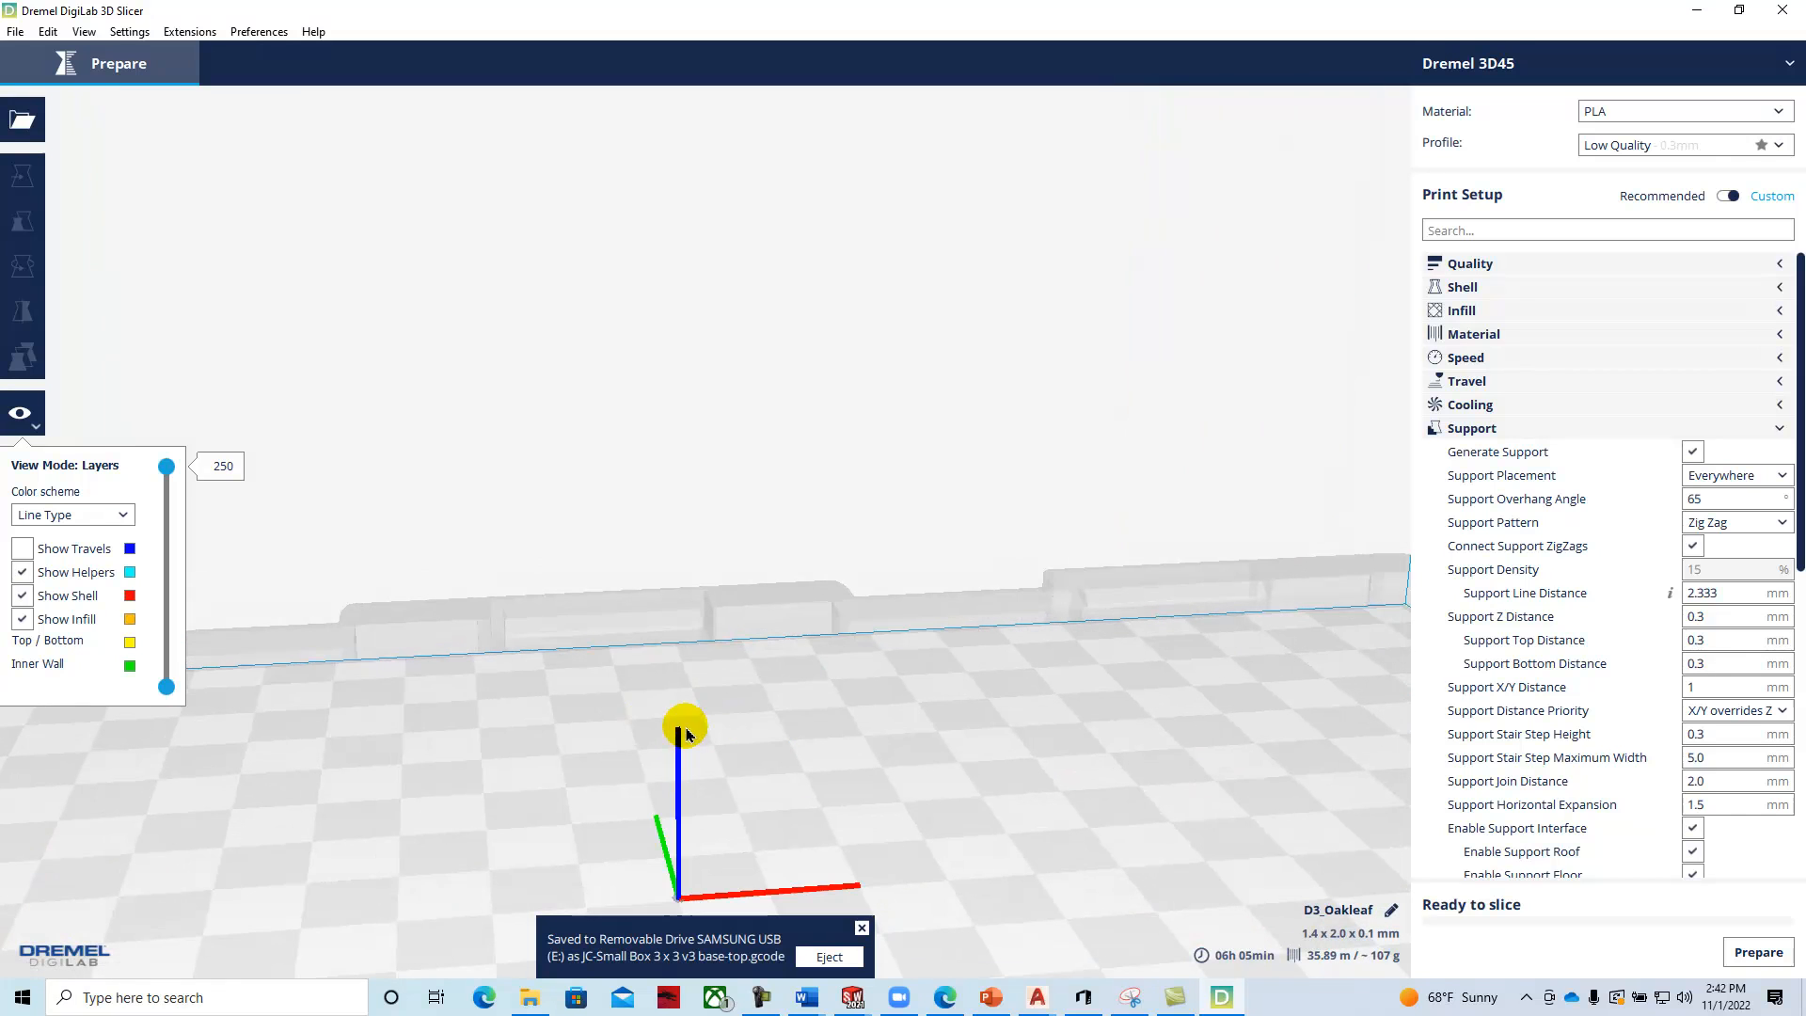
click(673, 898)
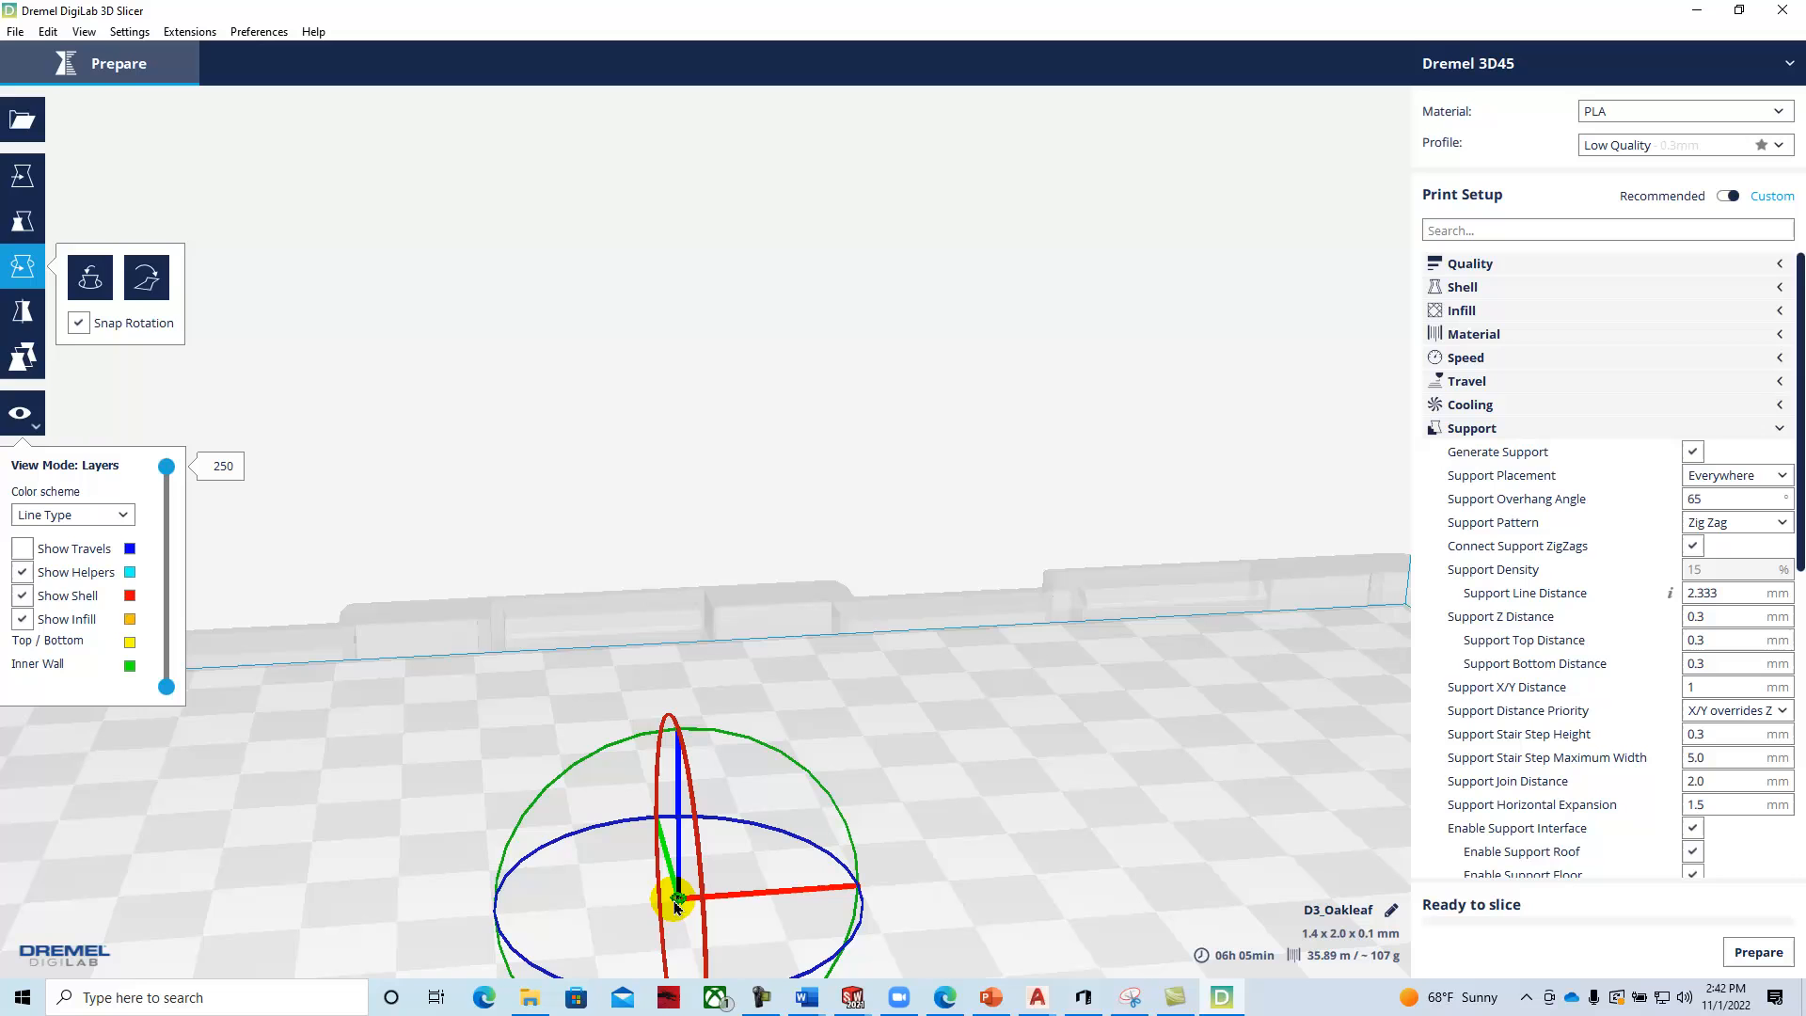
click(23, 221)
drag(247, 224, 175, 224)
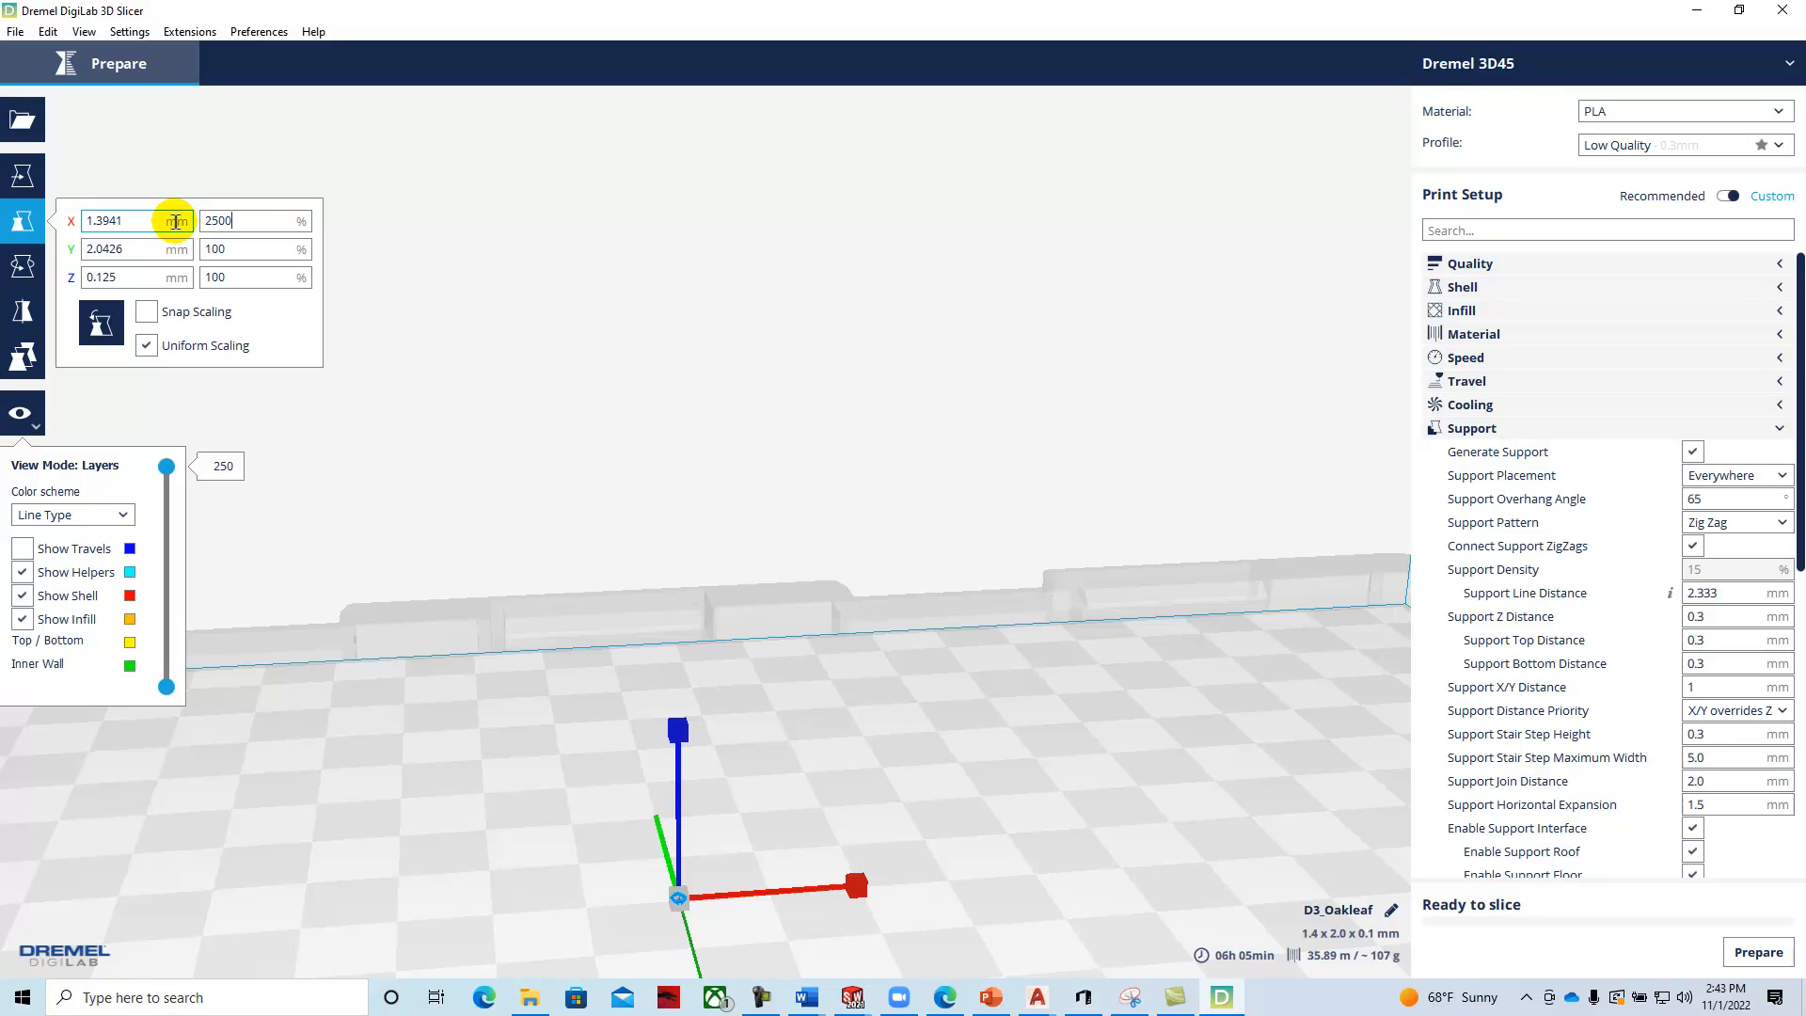
click(270, 260)
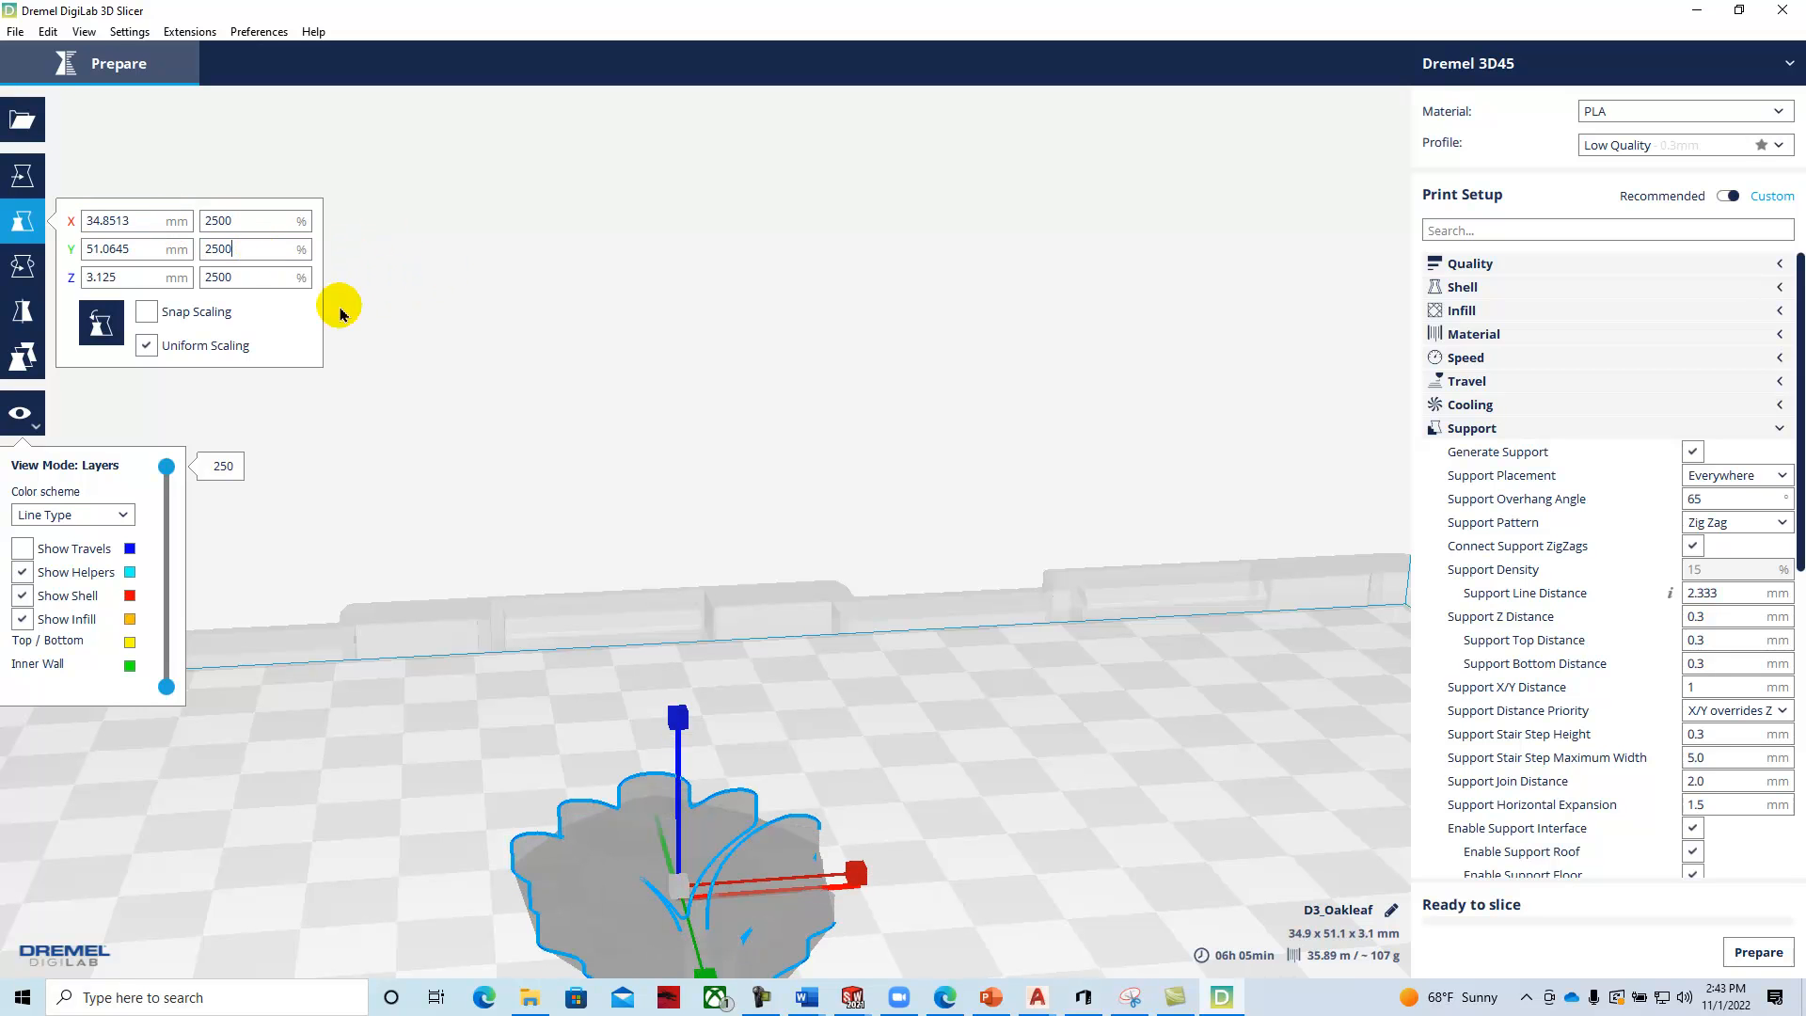
click(909, 713)
scroll(828, 743, up, 3)
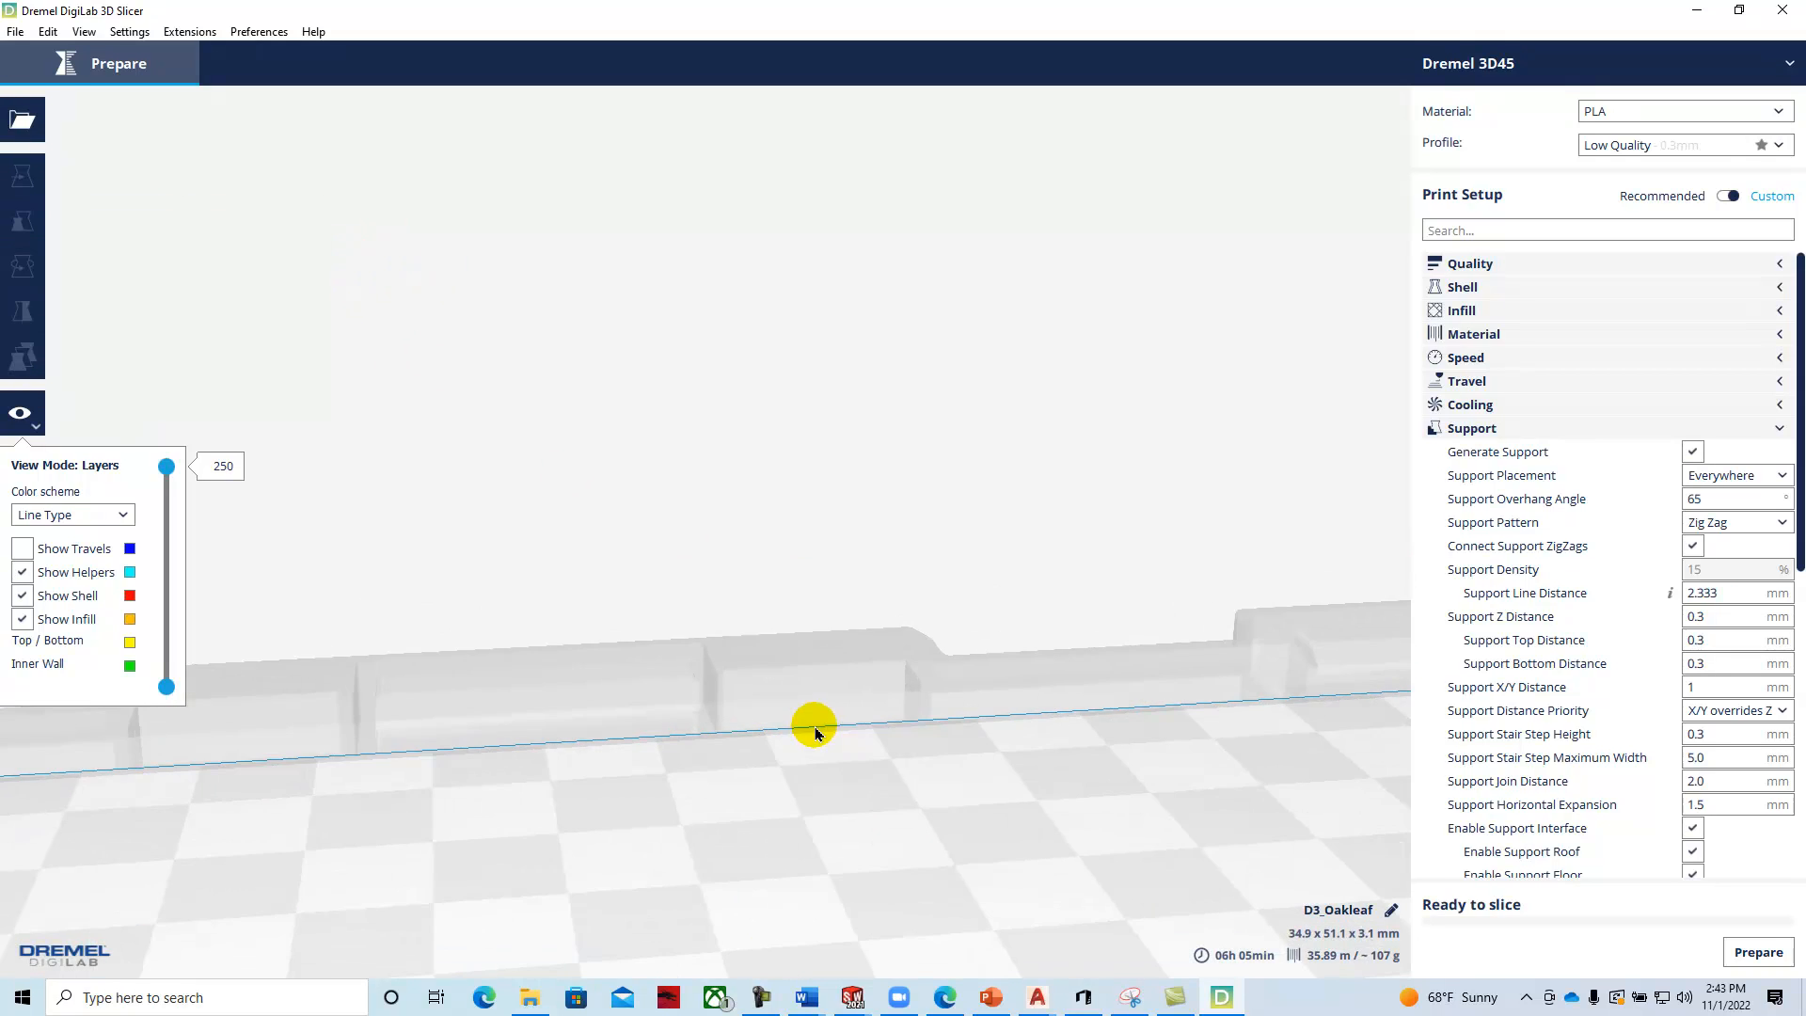
scroll(817, 731, down, 6)
scroll(818, 726, up, 1)
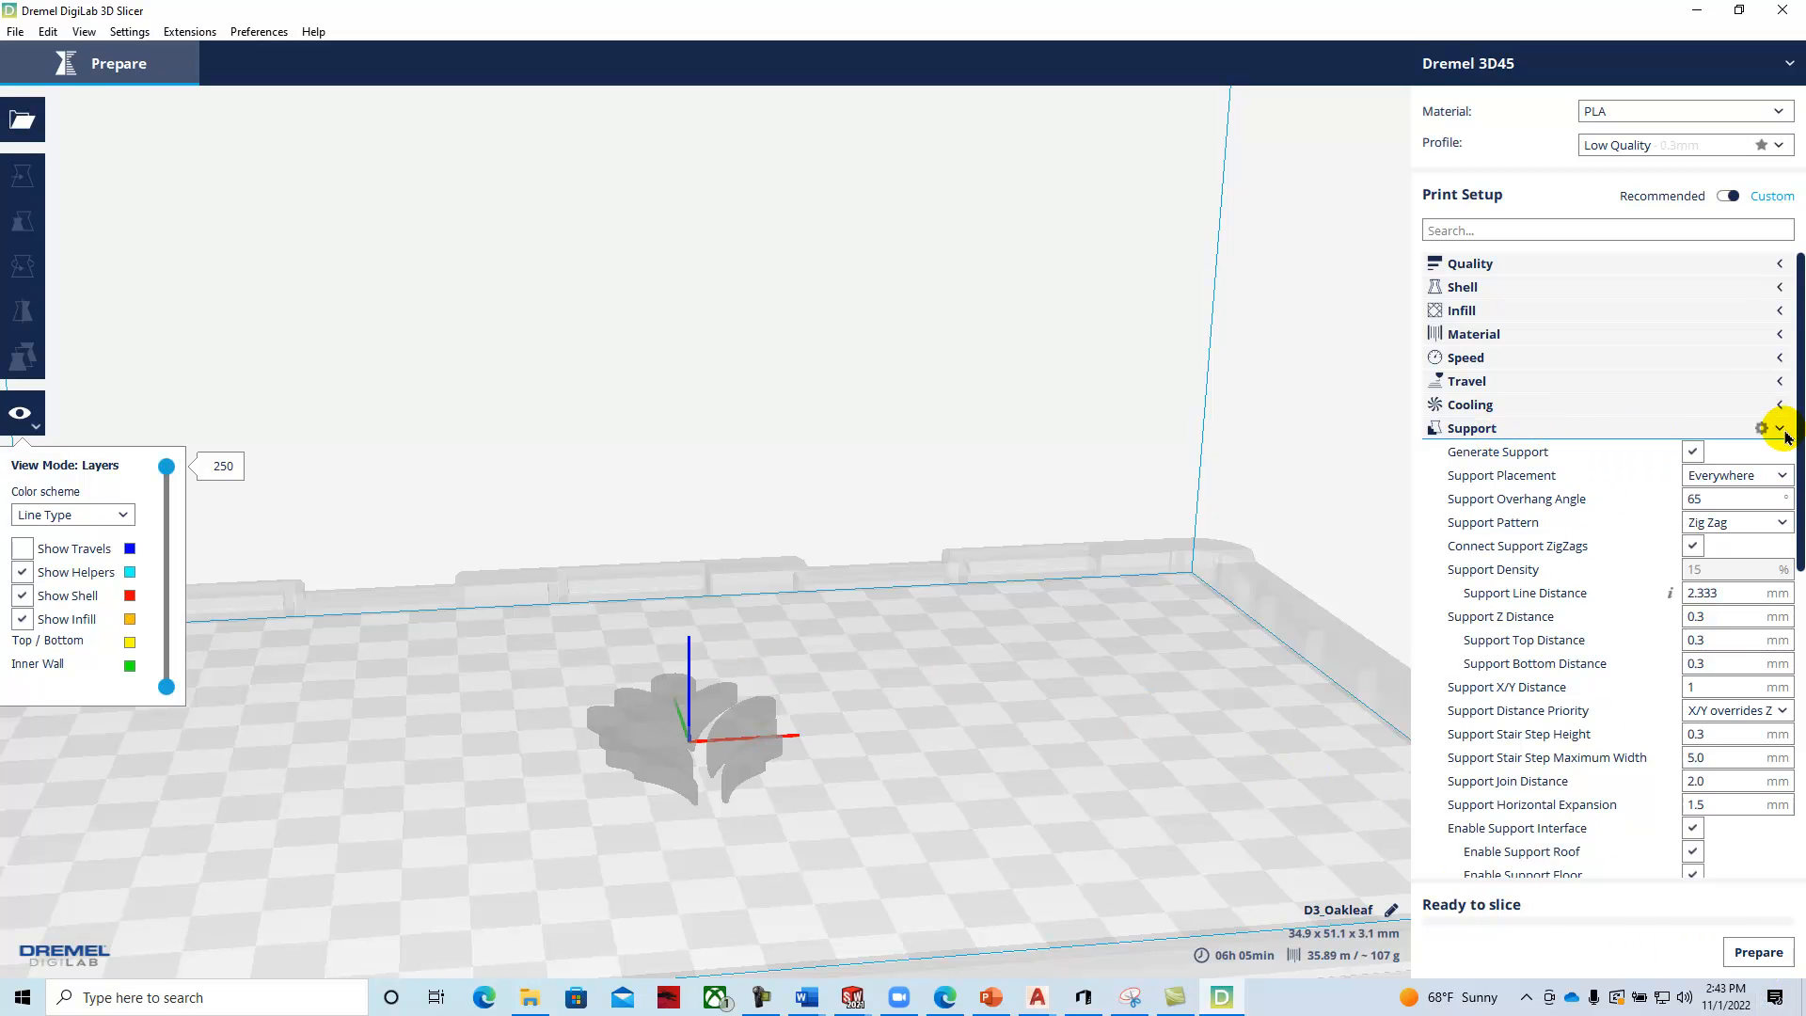
Disable Generate Support, slice the oak leaf and view its layers from a higher angle.
click(1692, 451)
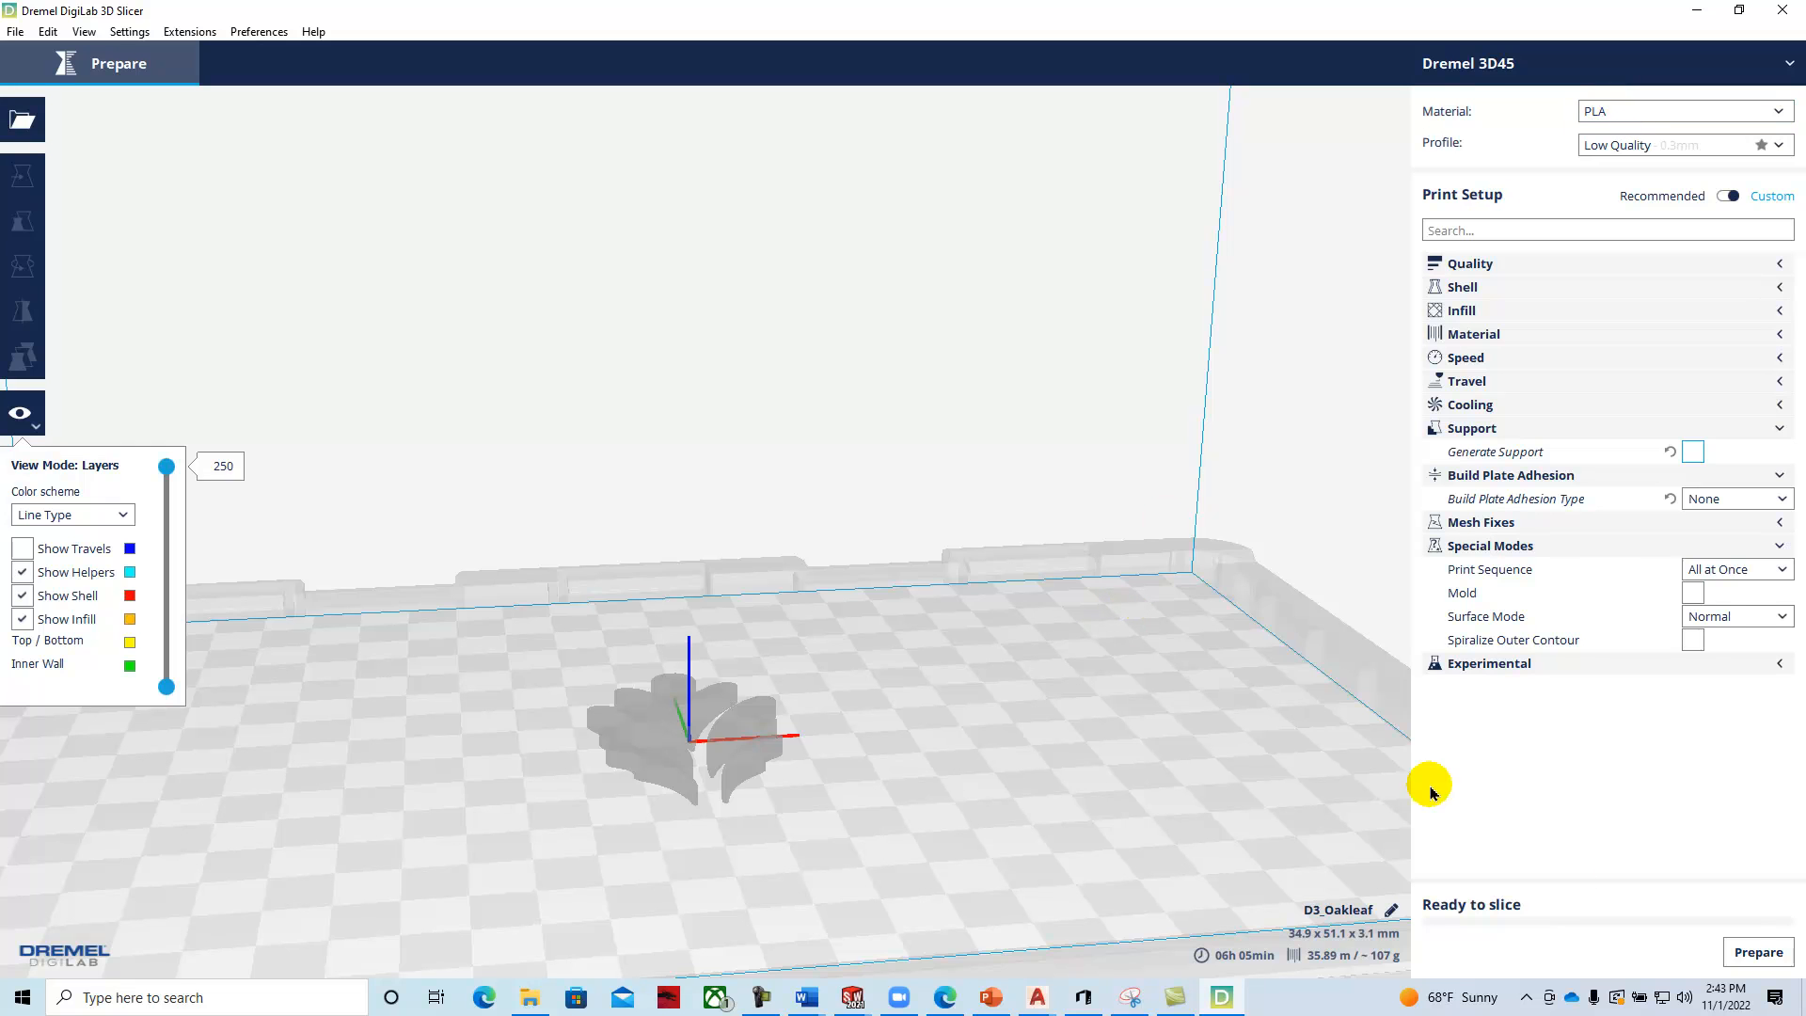
click(1748, 969)
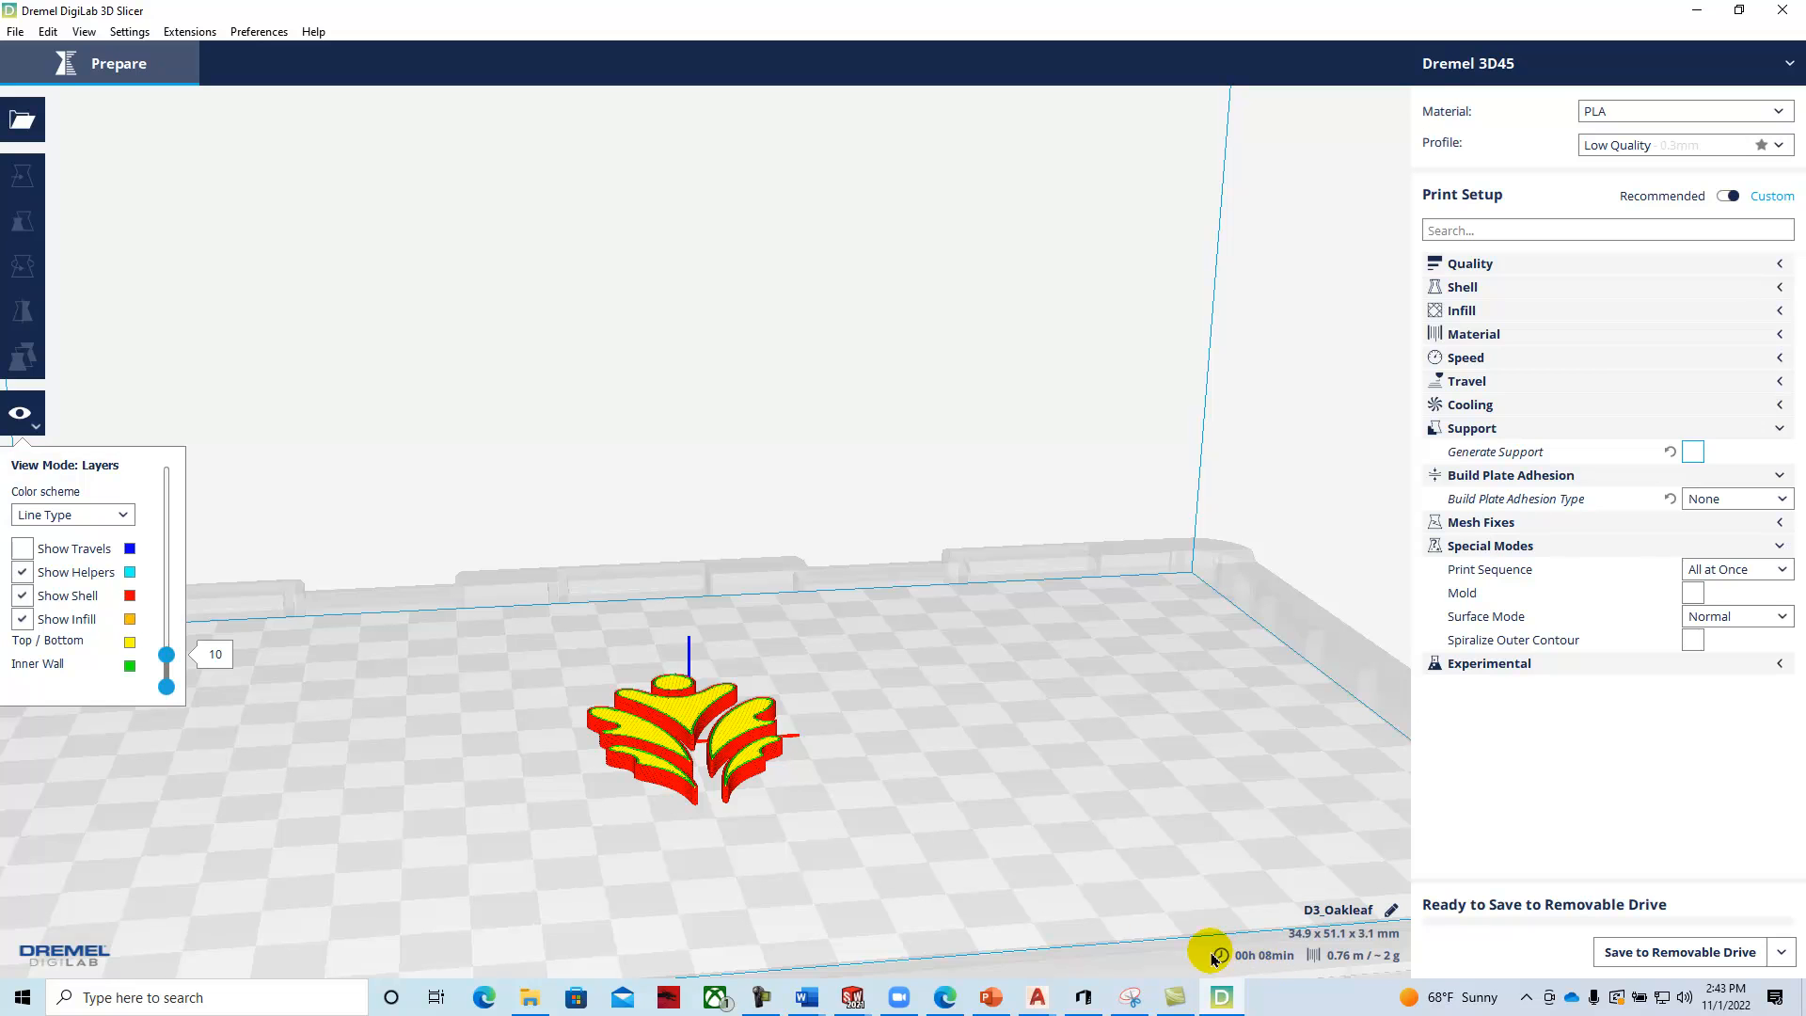
right_drag(1030, 659, 972, 717)
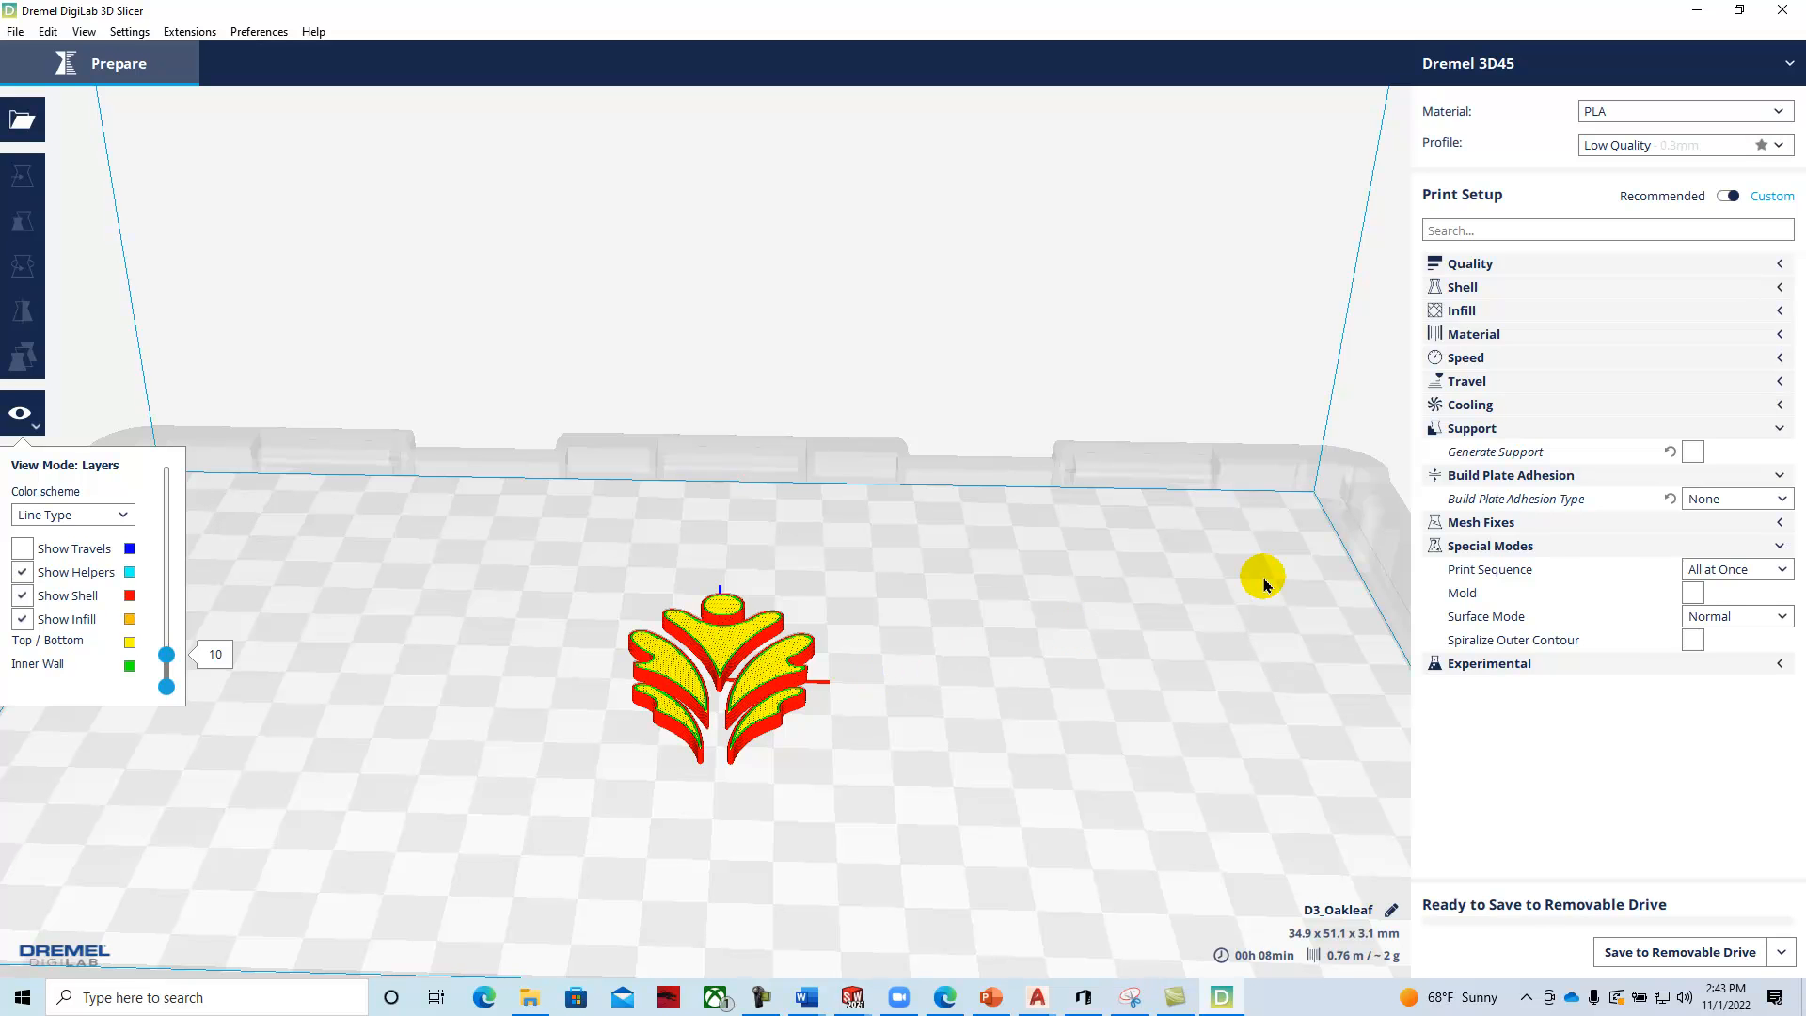
Set the Shell's Horizontal Expansion to -0.2 mm and slice the oak leaf again.
click(1502, 289)
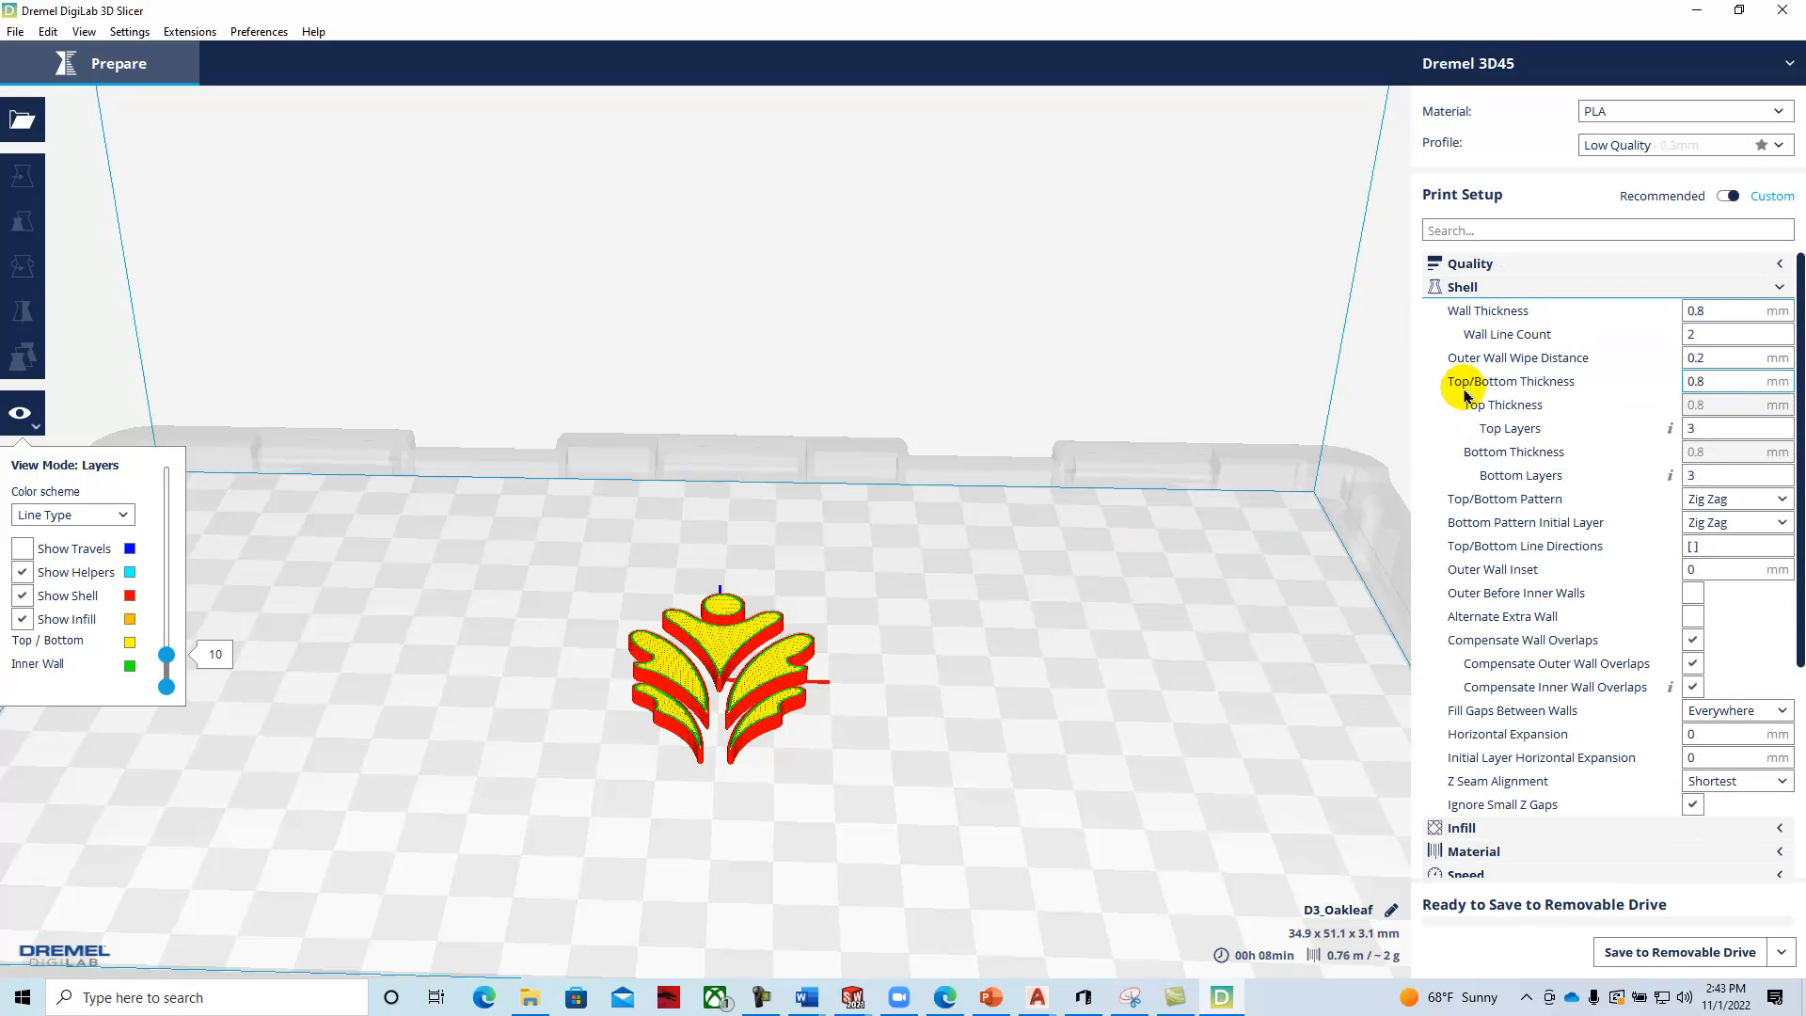
click(1713, 735)
drag(1738, 735, 1673, 739)
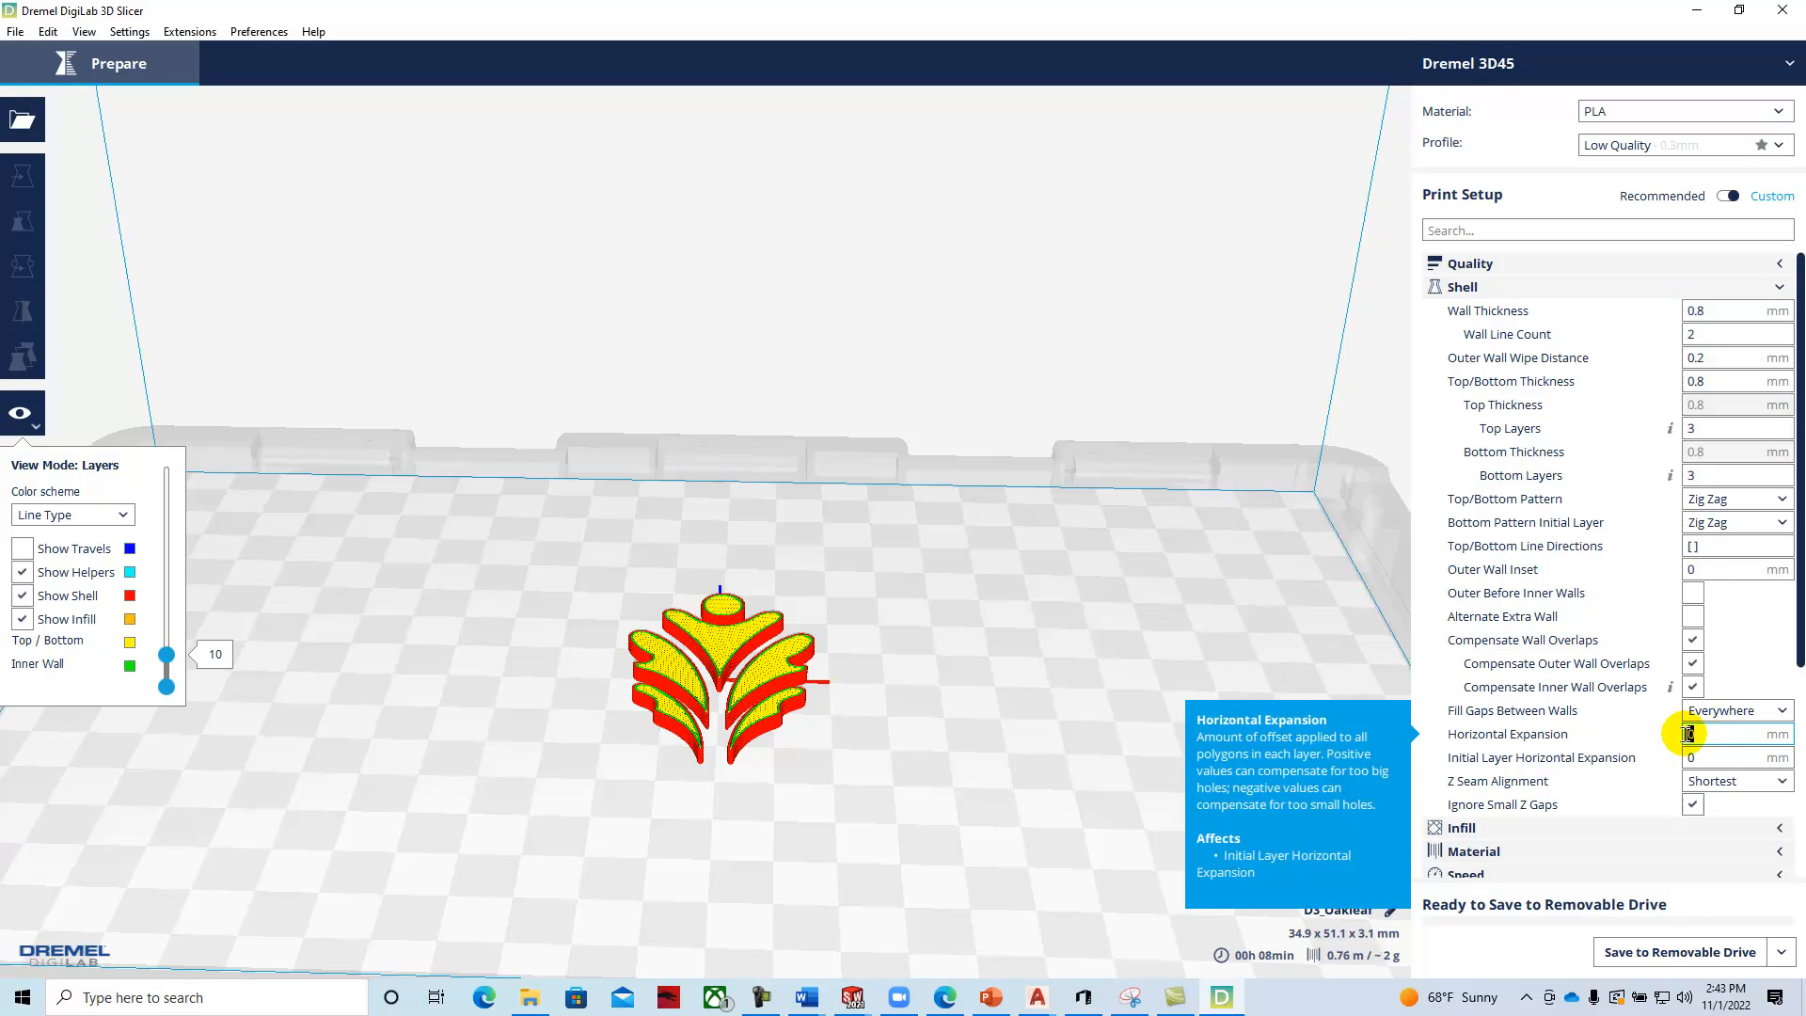
text(-2)
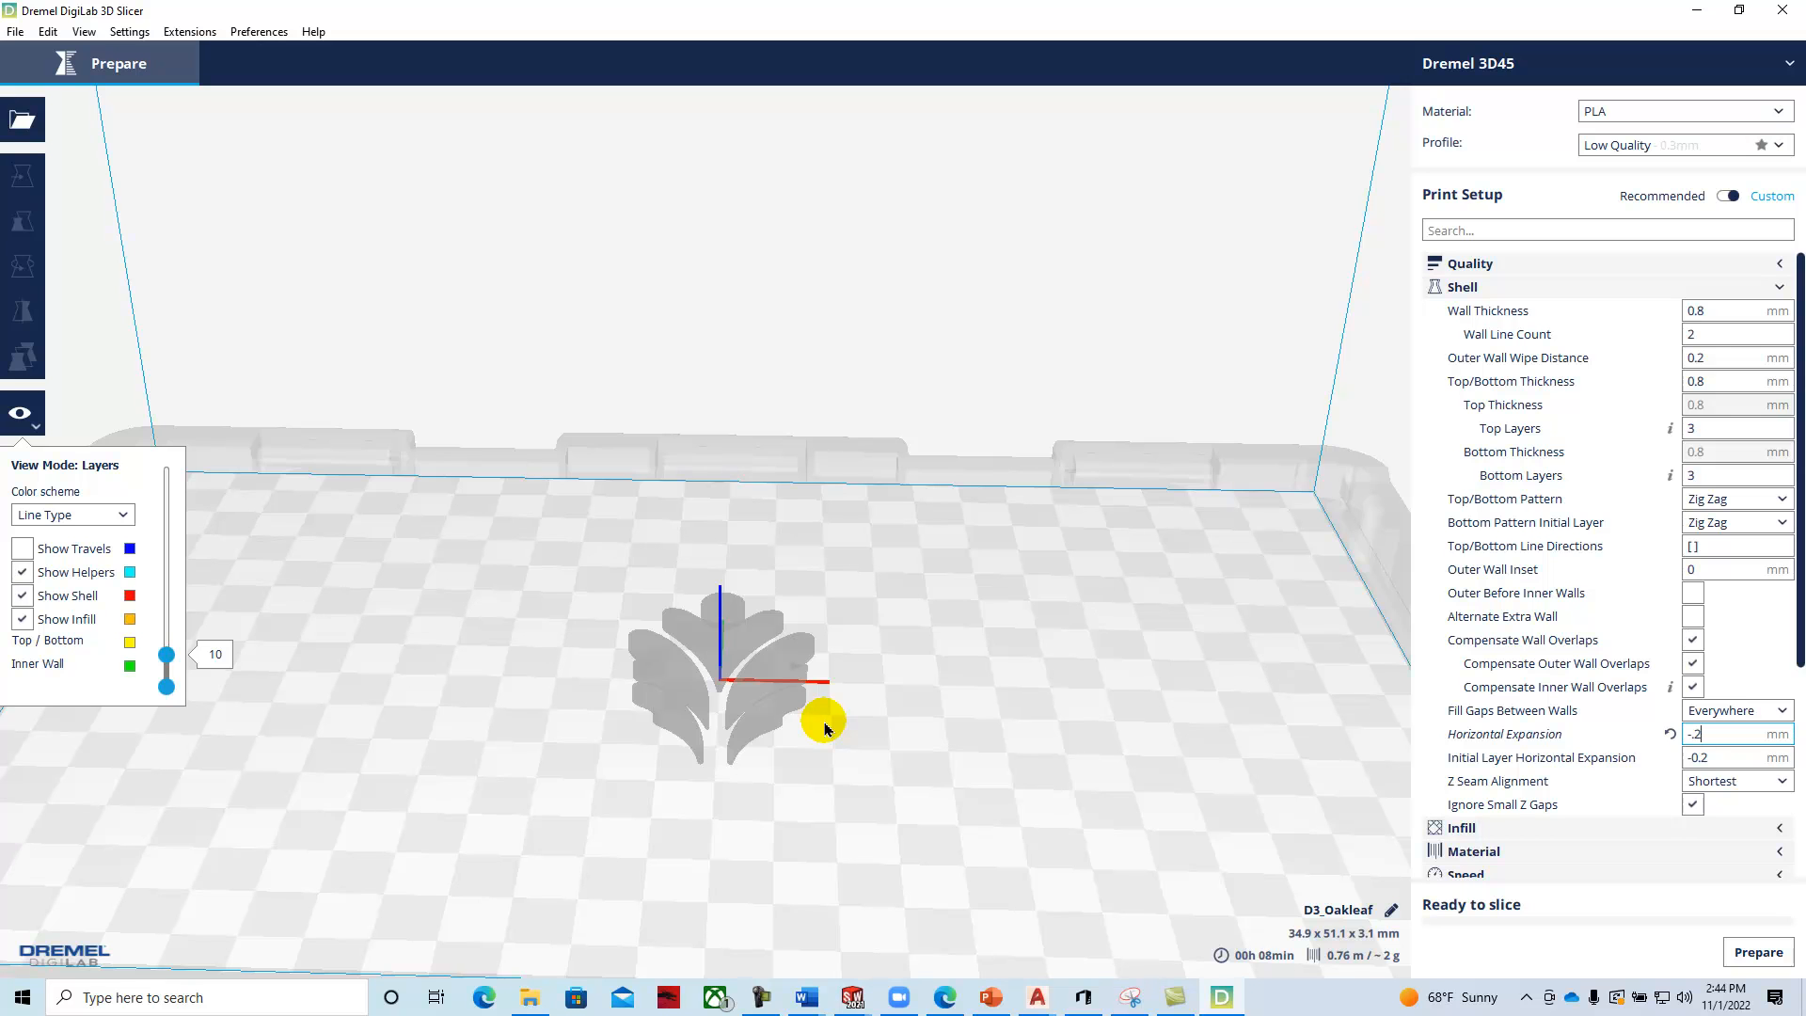
click(1752, 953)
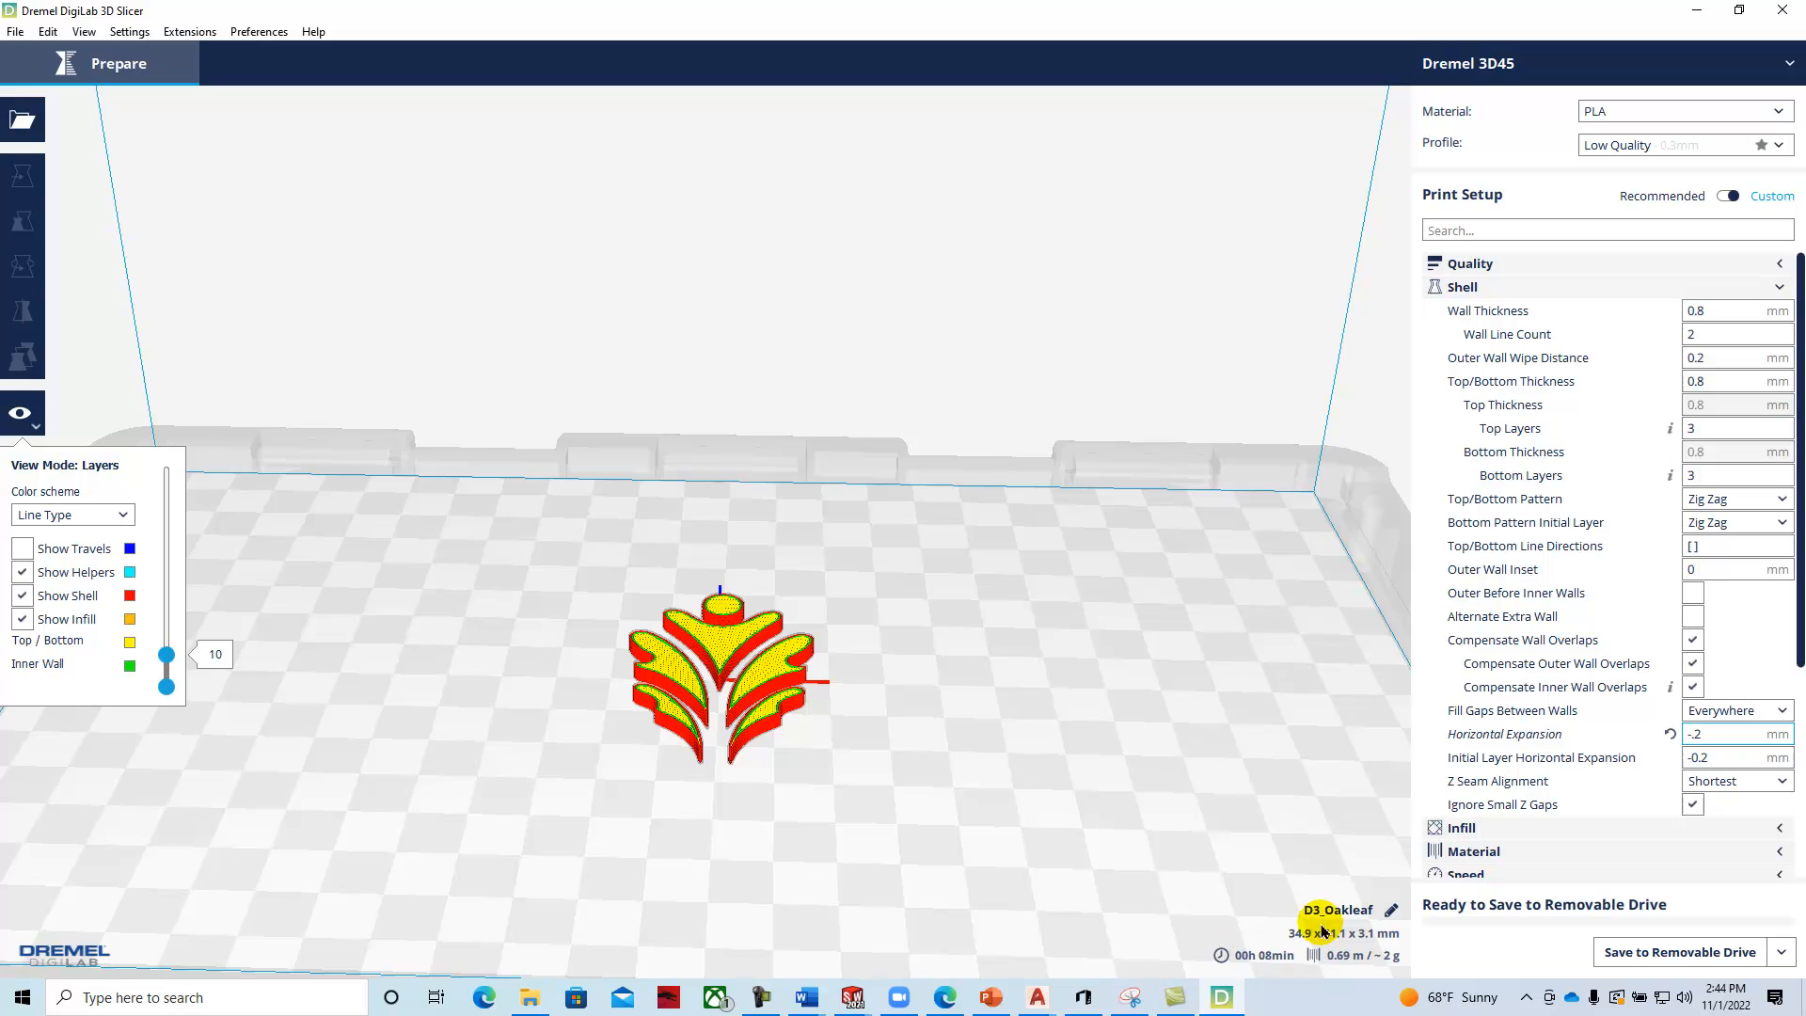
Rename the oak leaf print job to JC-Oakleaf4box.
click(1391, 912)
click(1325, 909)
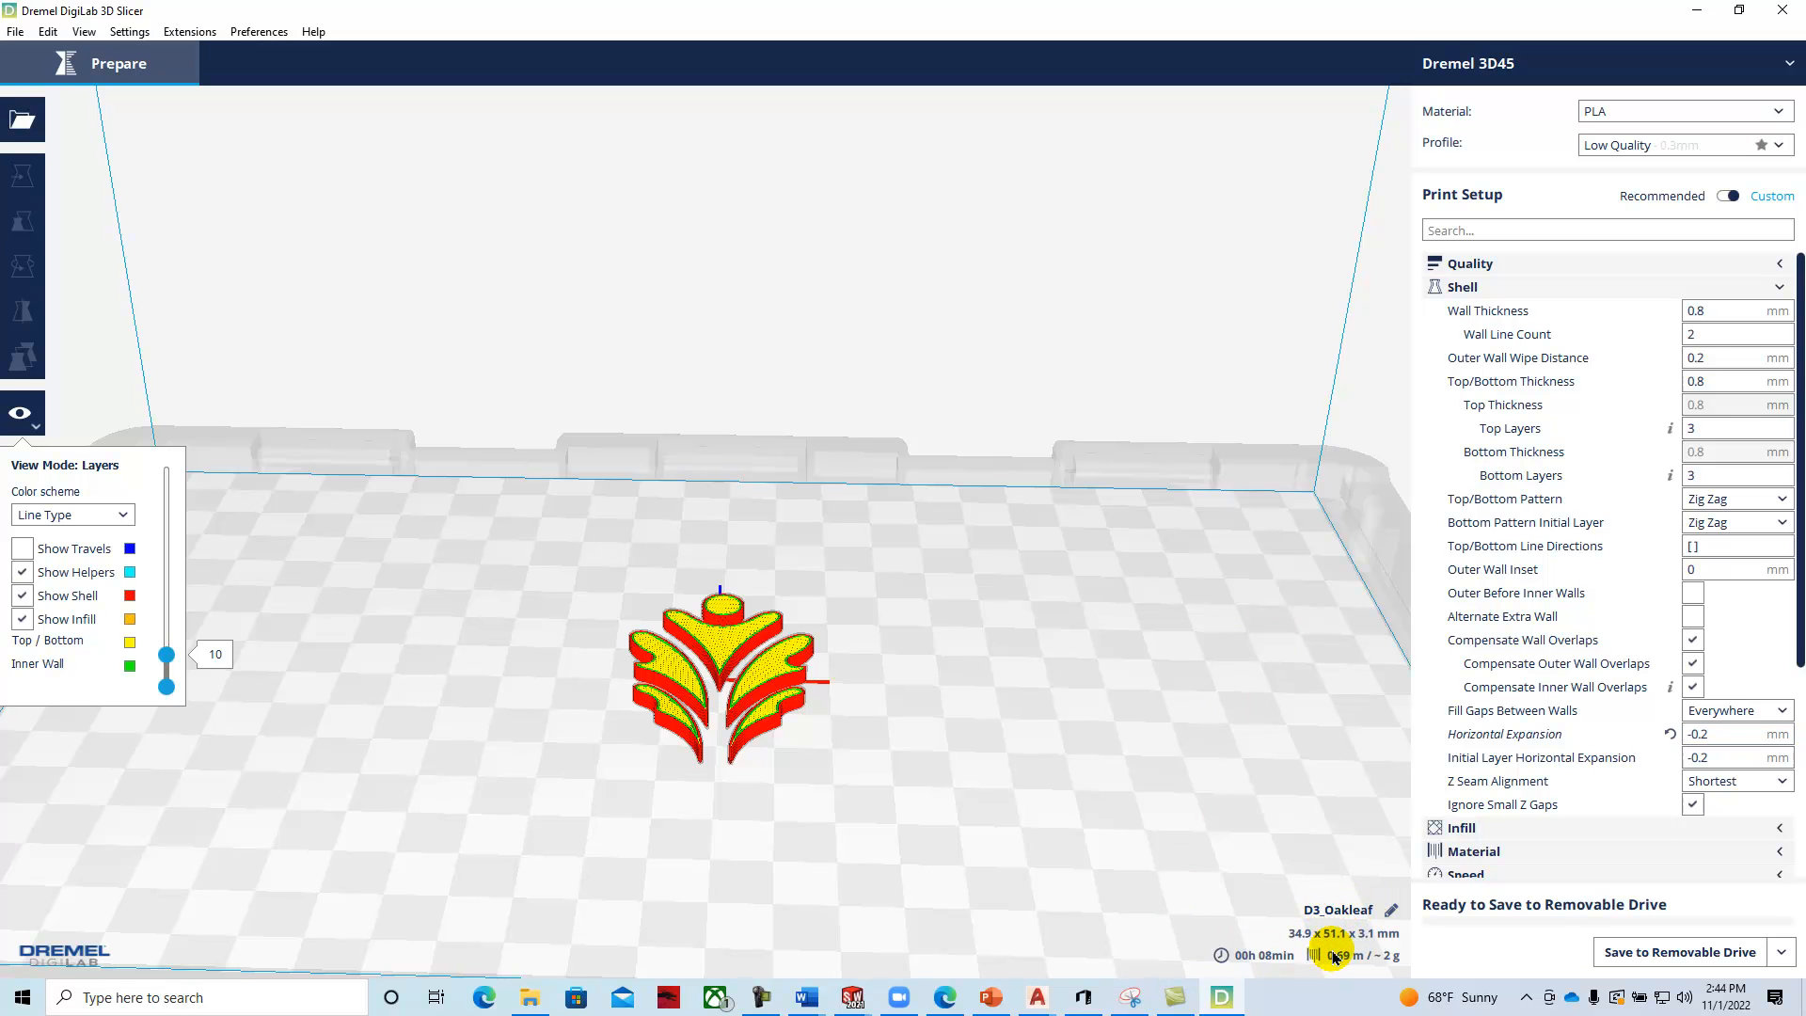
key(BackSpace)
key(BackSpace)
key(BackSpace)
text(JC-Oakleaf4box)
Save the sliced oak leaf to the SAMSUNG USB removable drive.
click(1782, 953)
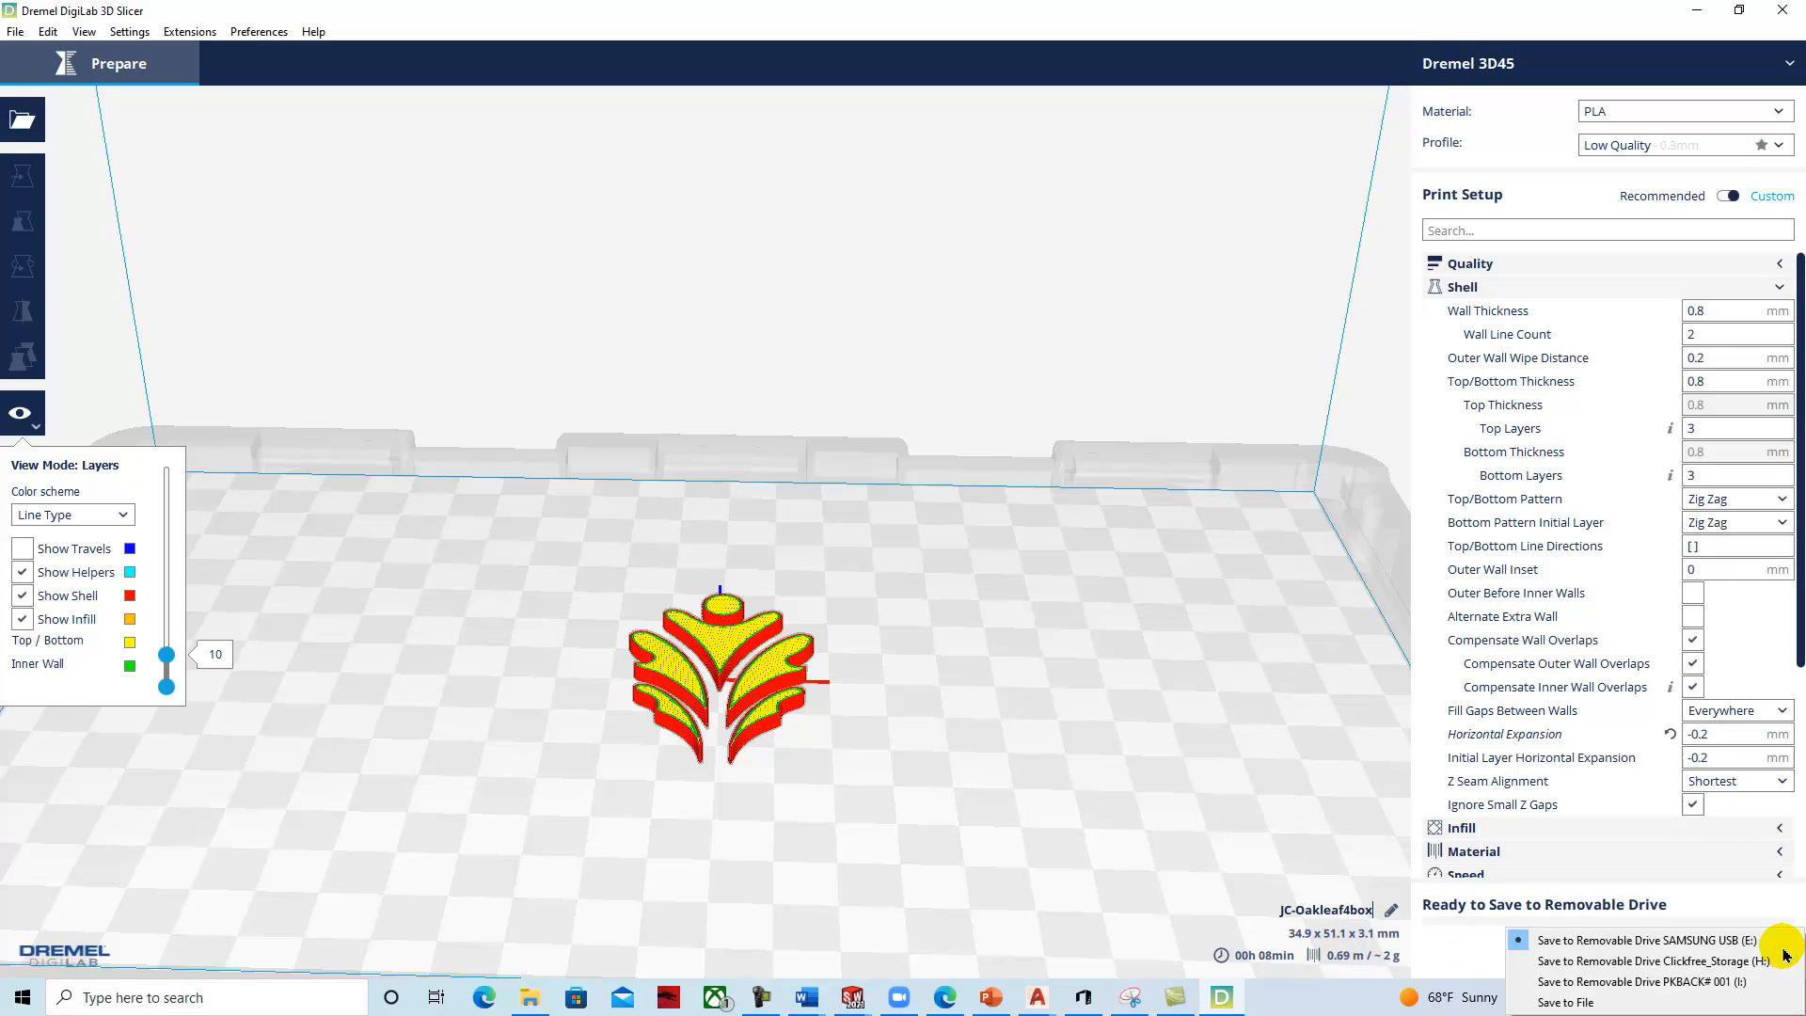
click(1706, 944)
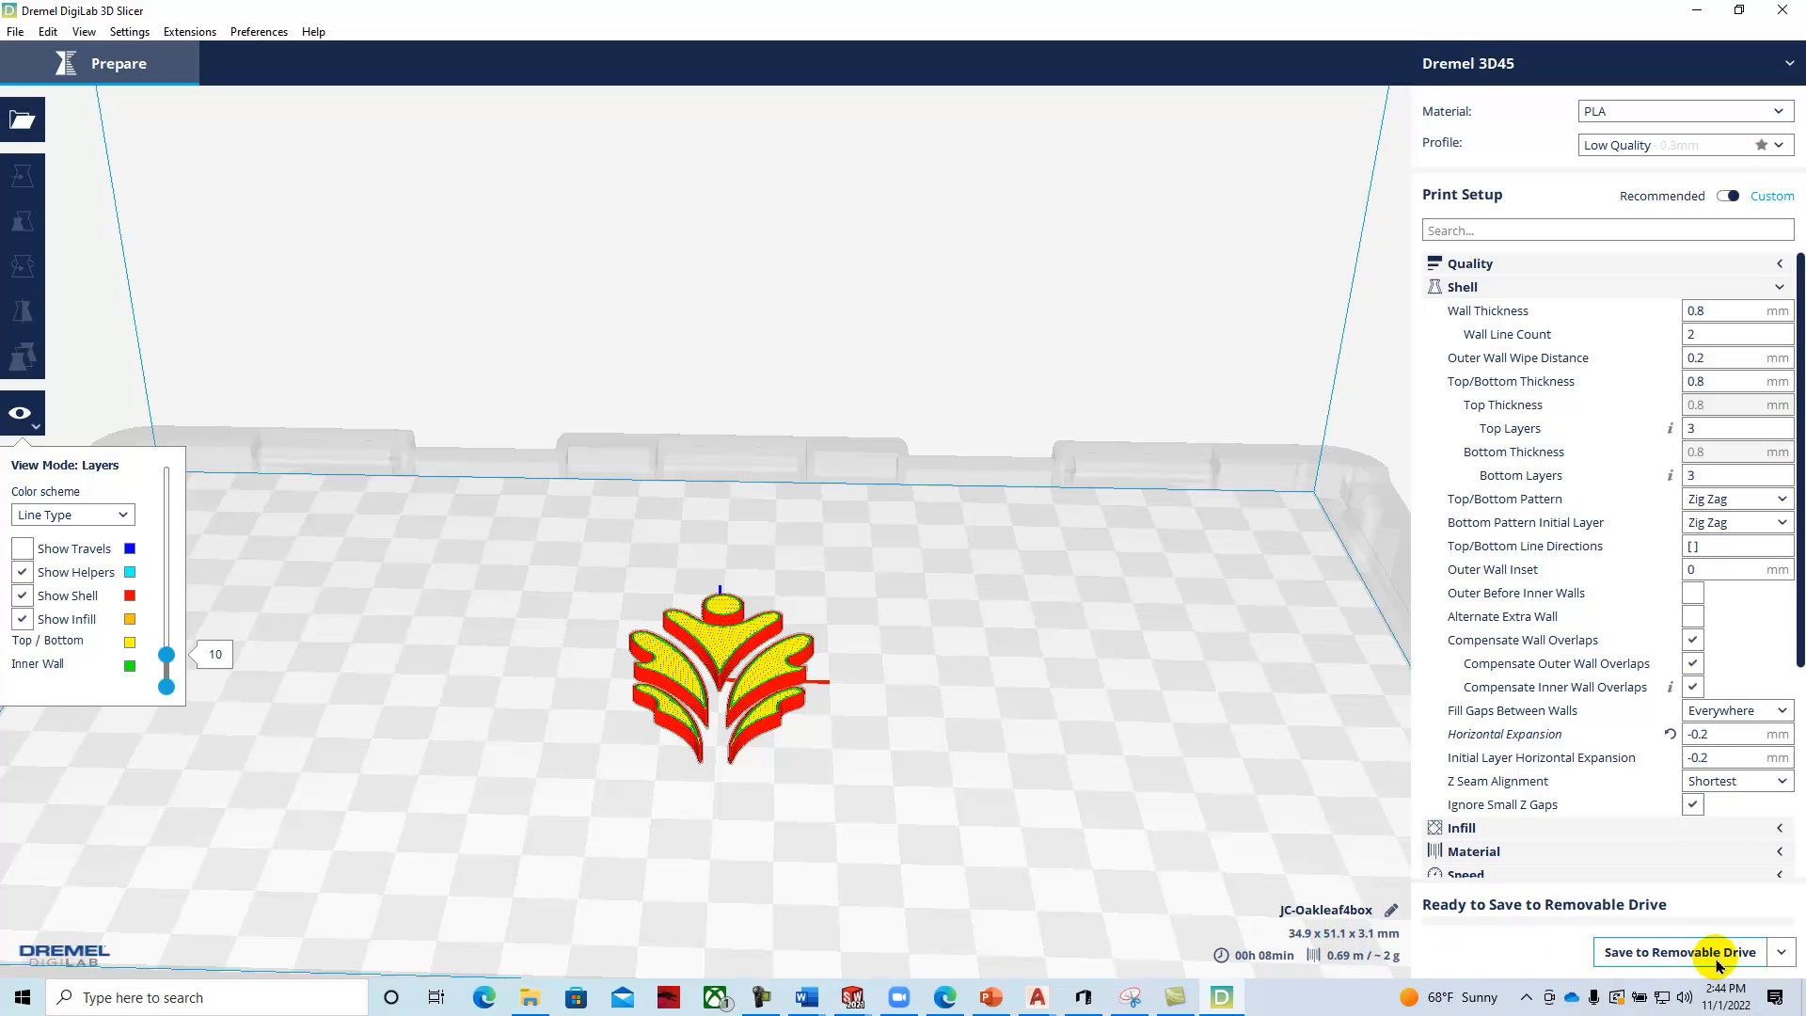
click(1658, 953)
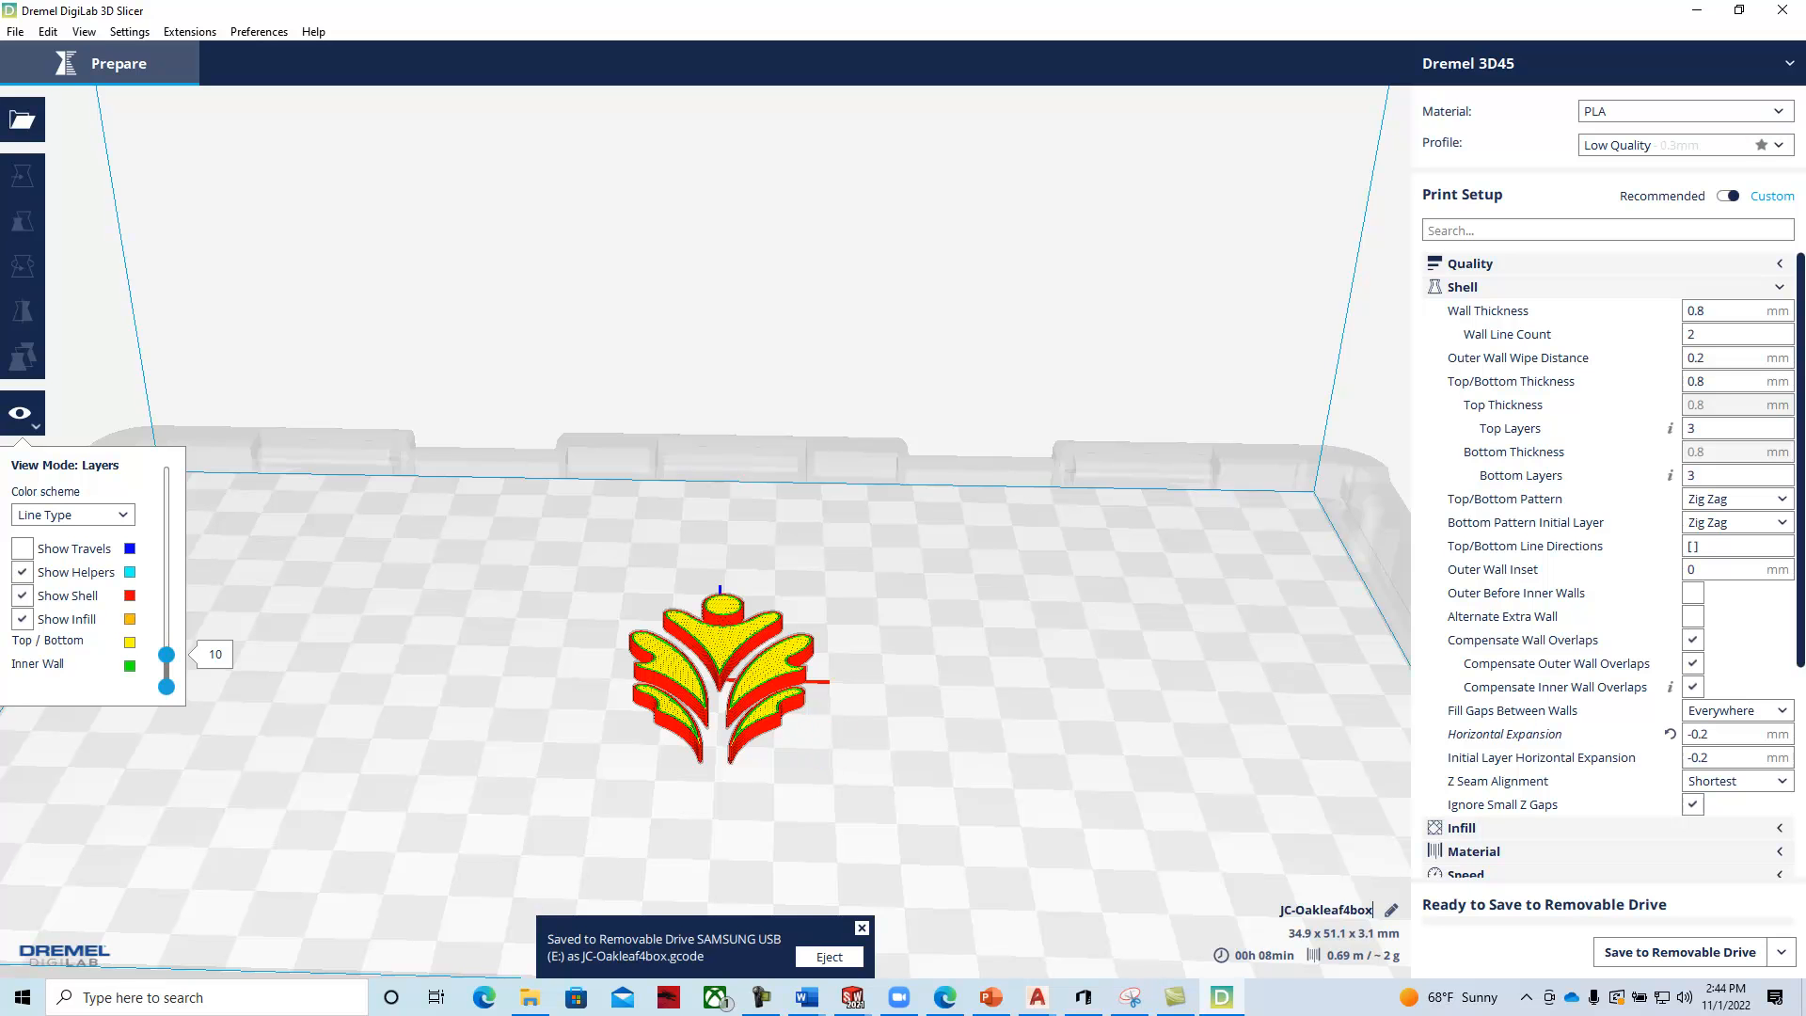
Switch to PowerPoint to view the Project 10 small box slide, and move its window off the slicer.
click(991, 998)
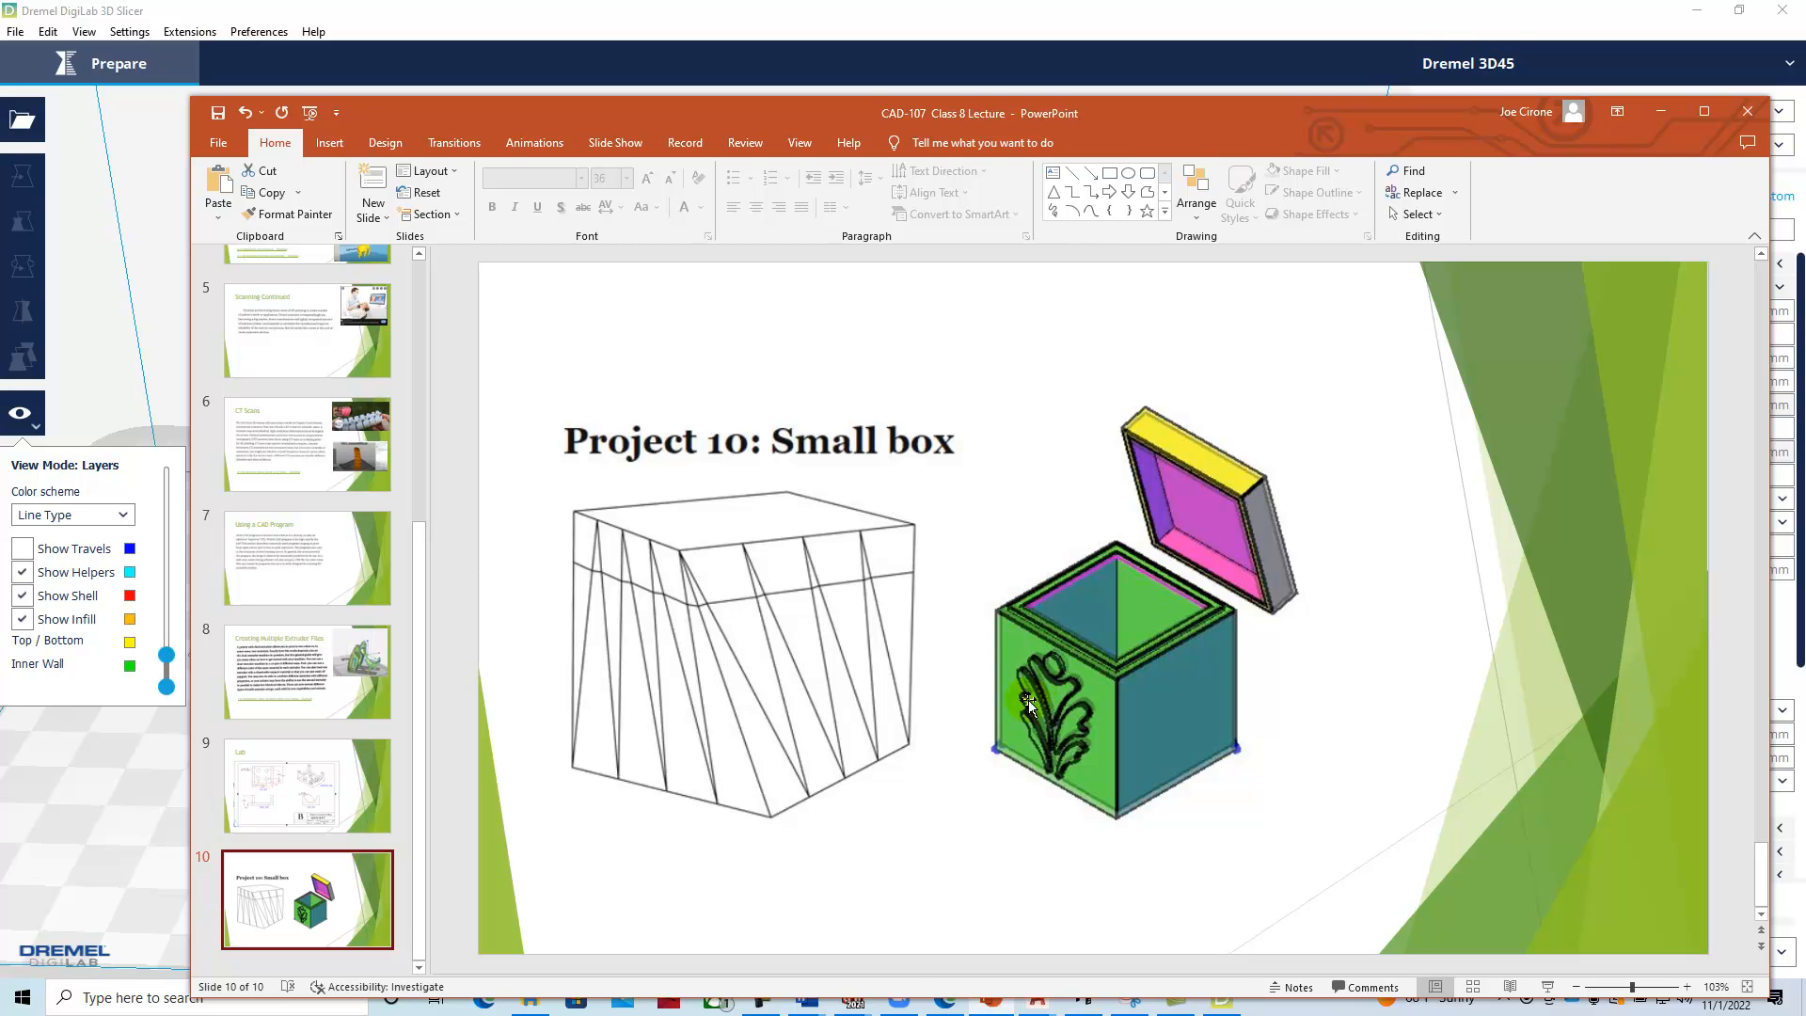
drag(1136, 118, 1805, 181)
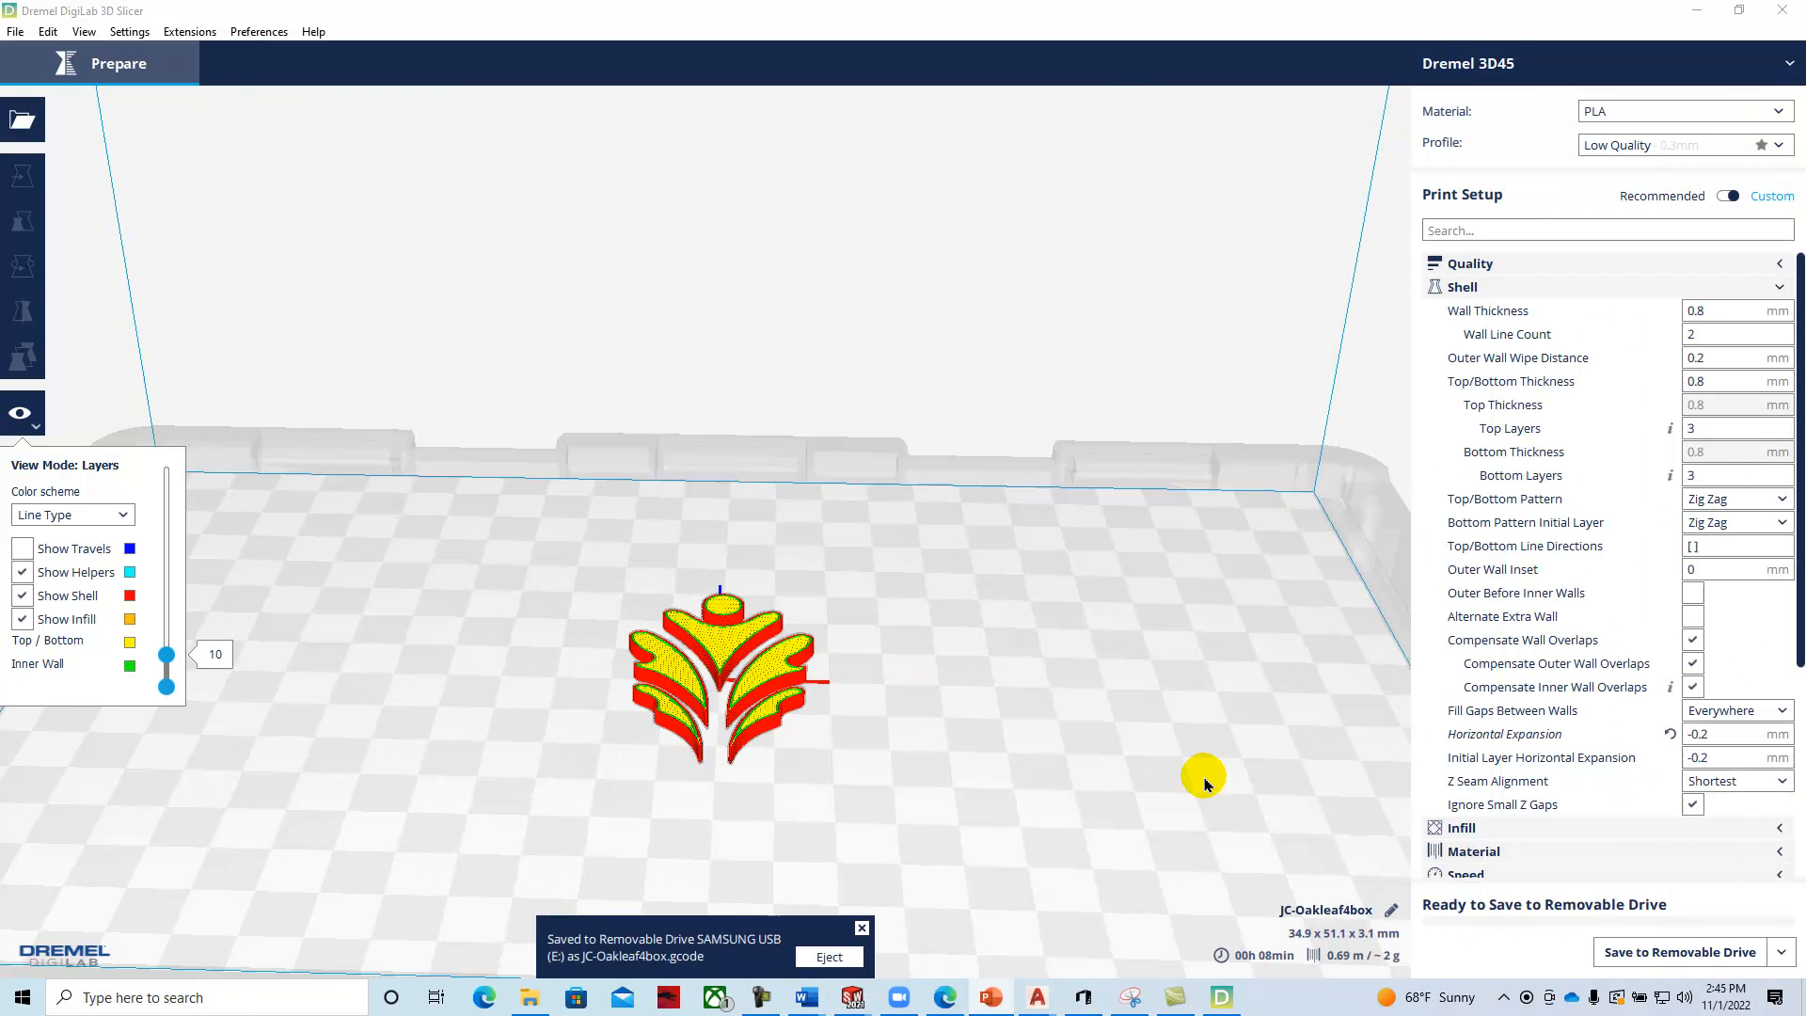